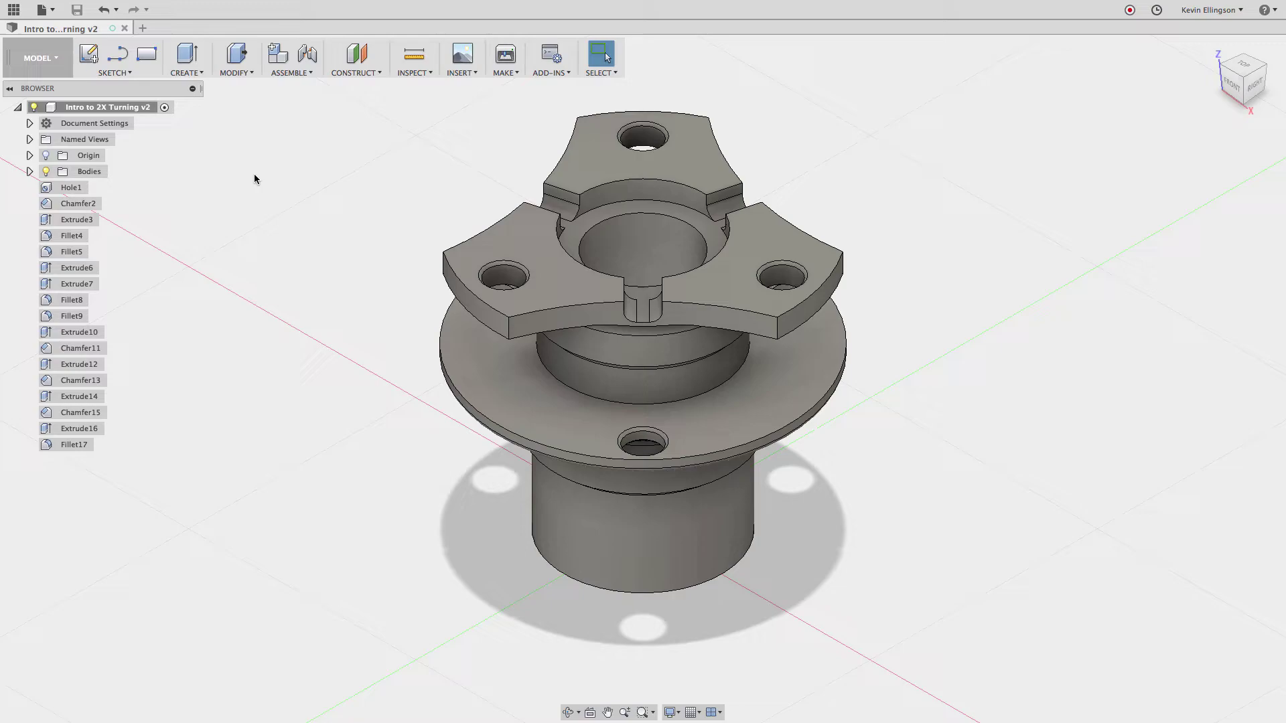
Step: Start a new drawing from the design using only the part body, not the full assembly
click(62, 66)
mouse_move(47, 278)
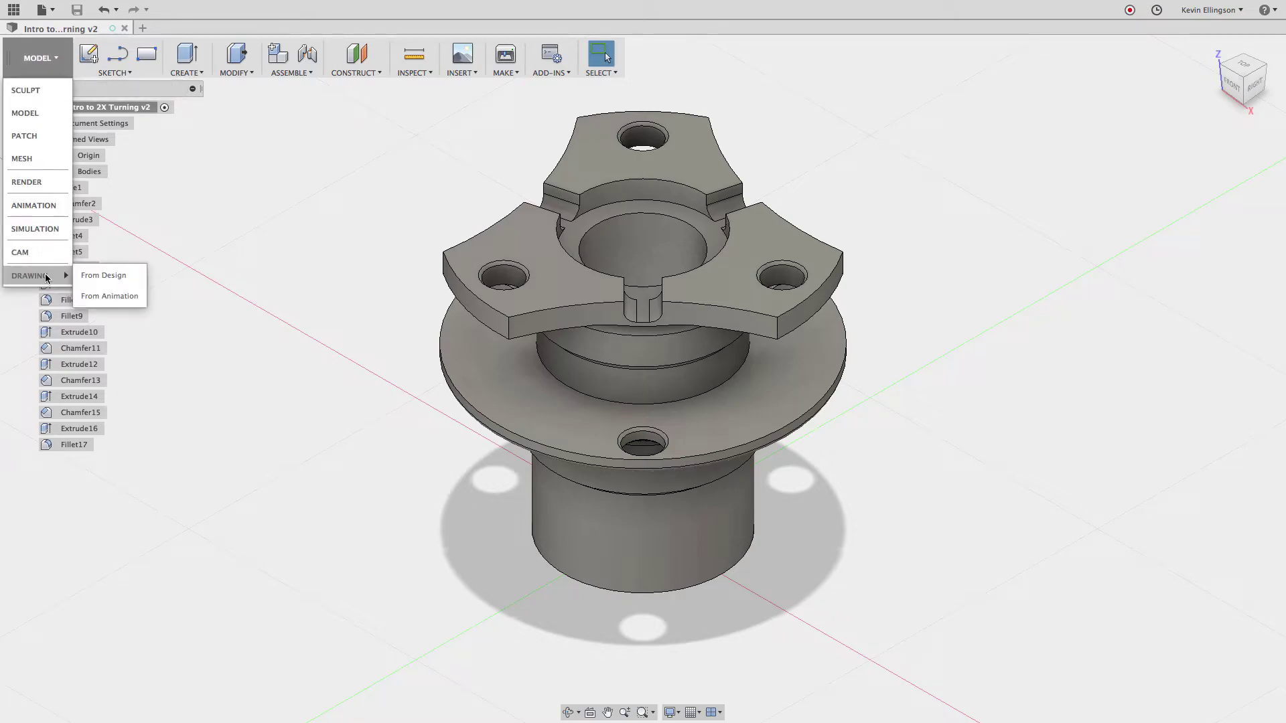
click(107, 280)
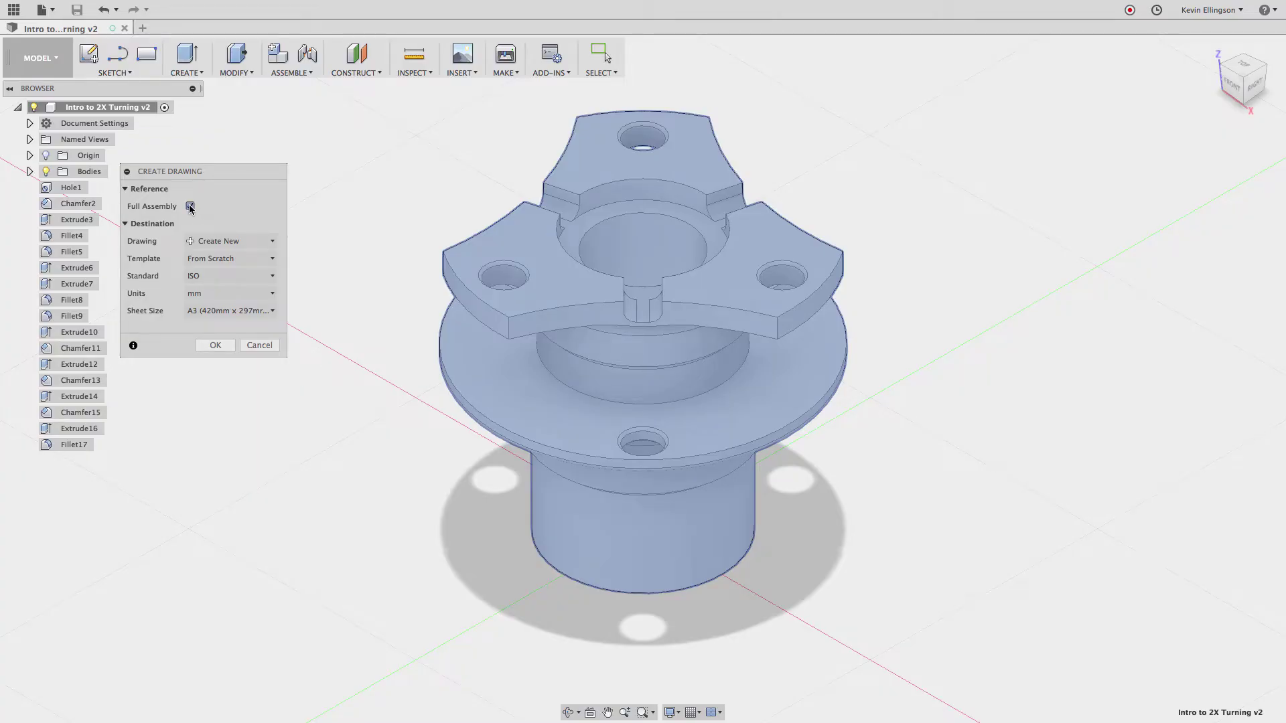
click(190, 206)
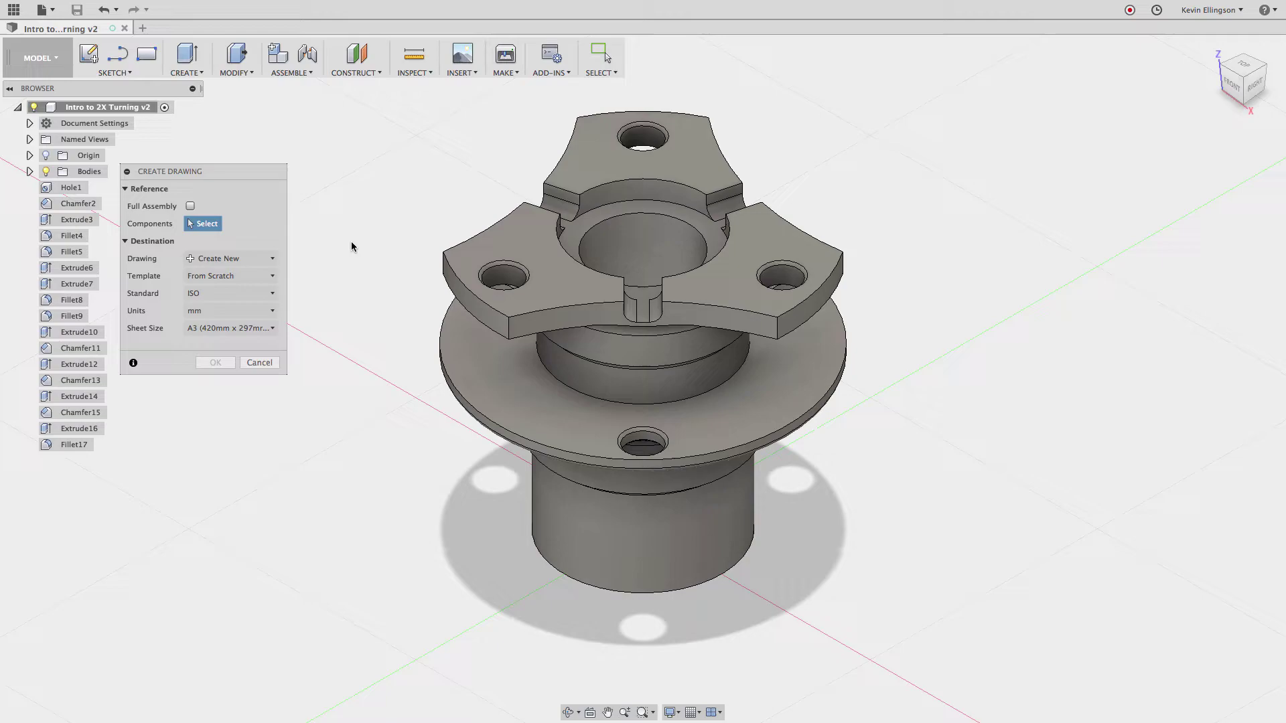
click(543, 246)
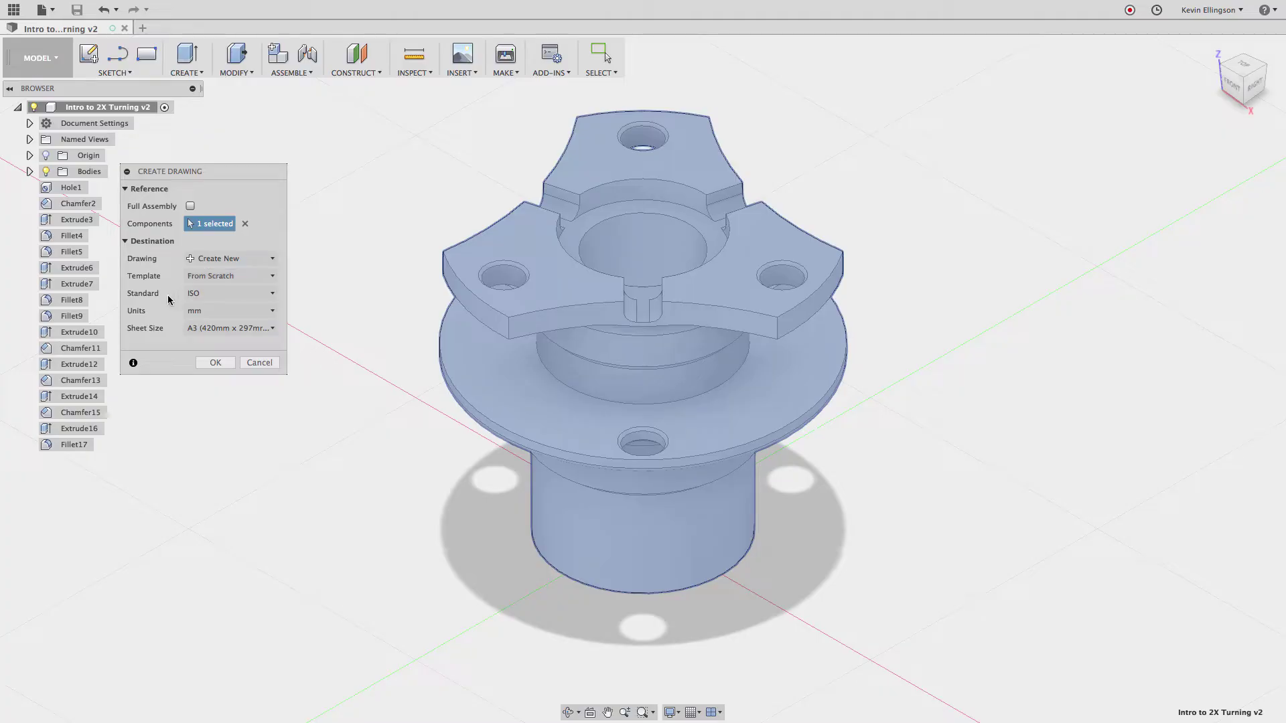
Step: Set the drawing standard to ASME and the units to inches
click(246, 297)
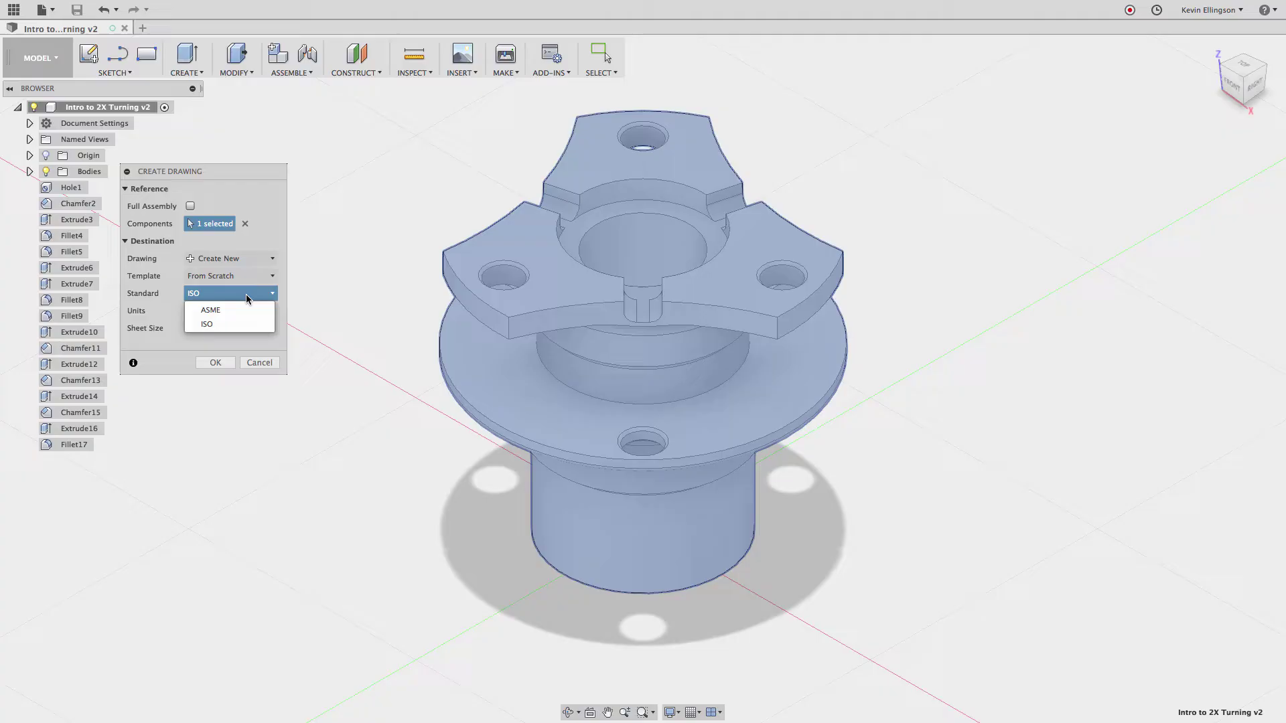
click(247, 310)
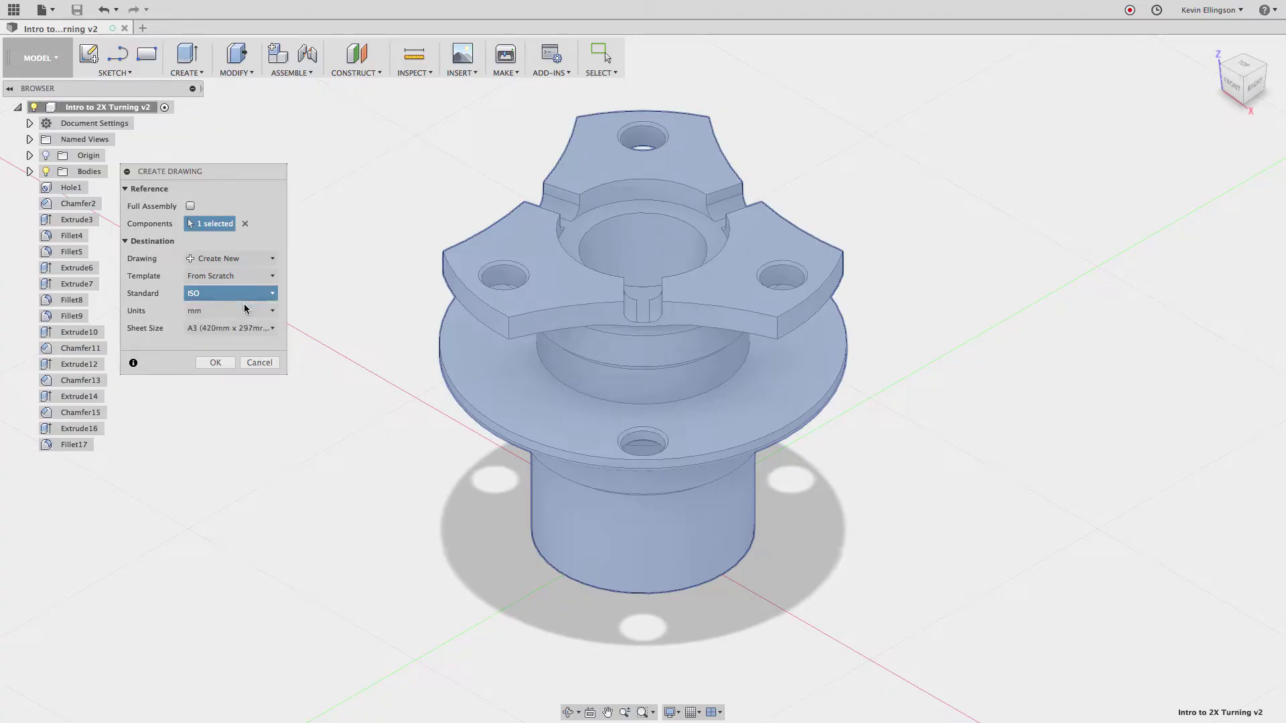
click(201, 311)
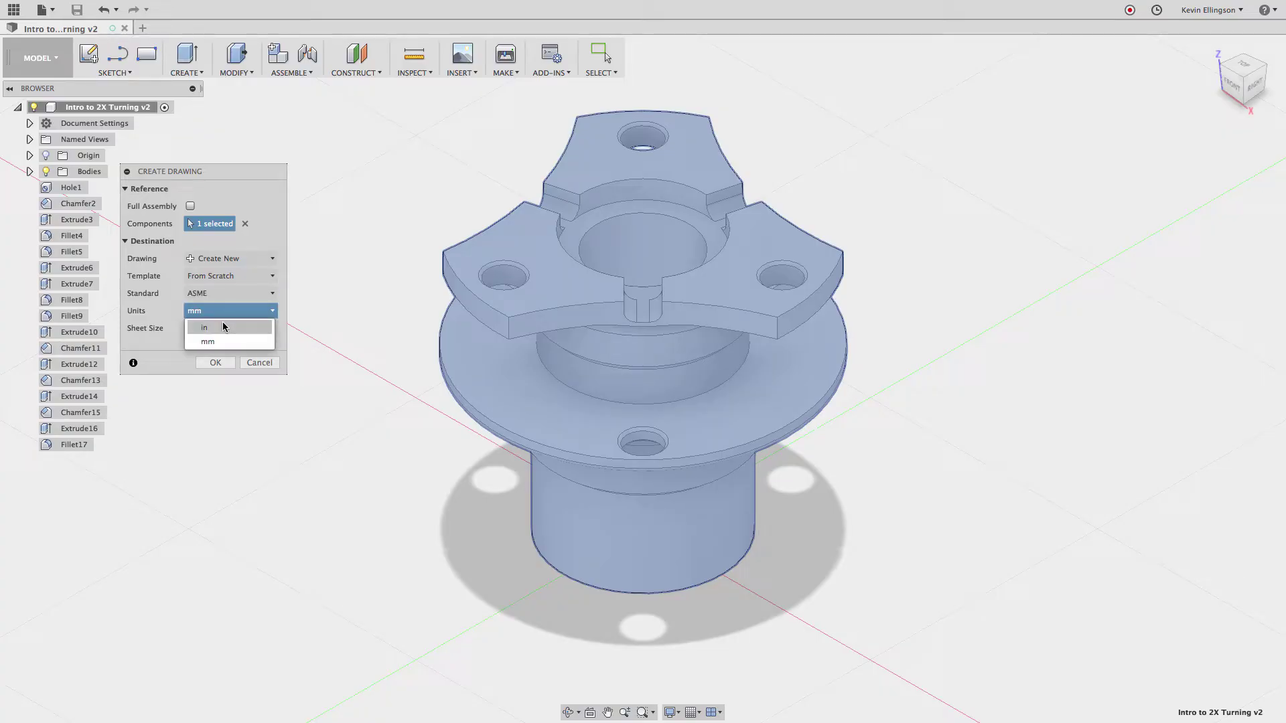
click(201, 325)
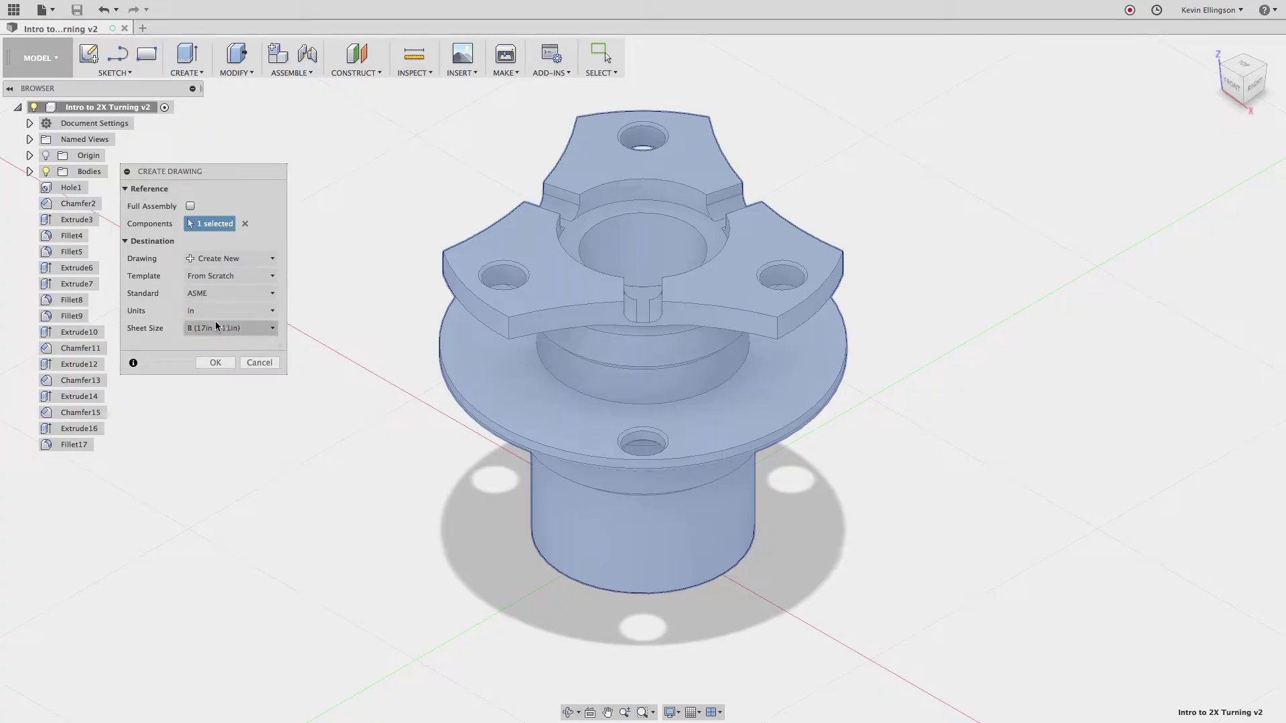
Step: Create the drawing and place a FRONT base view at scale 1 at the sheet centre, with visible and hidden edges
click(216, 363)
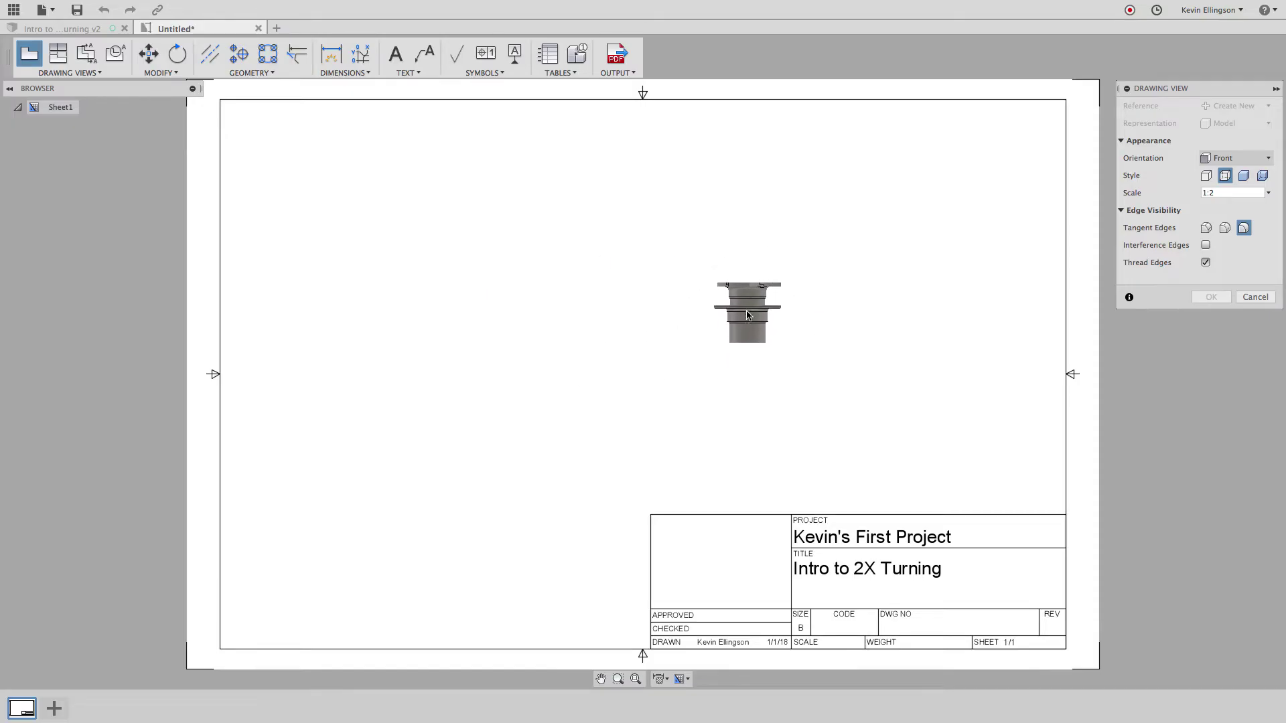
click(1239, 160)
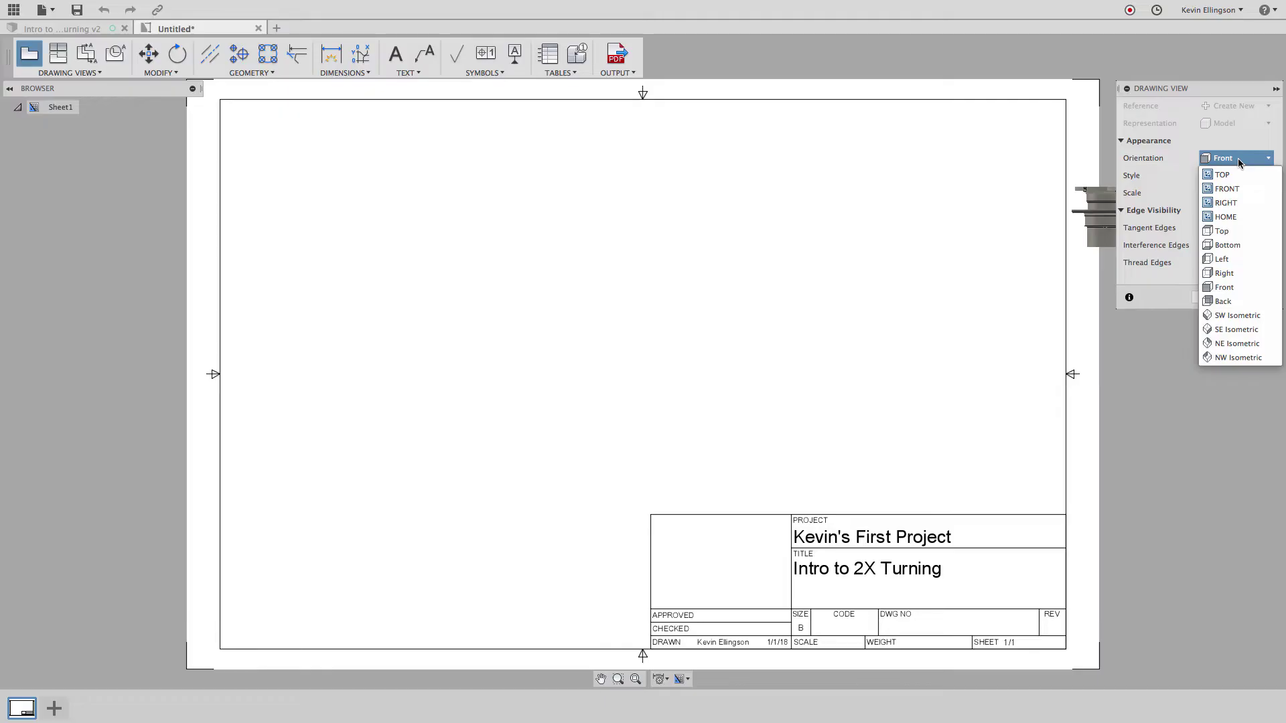
click(1236, 194)
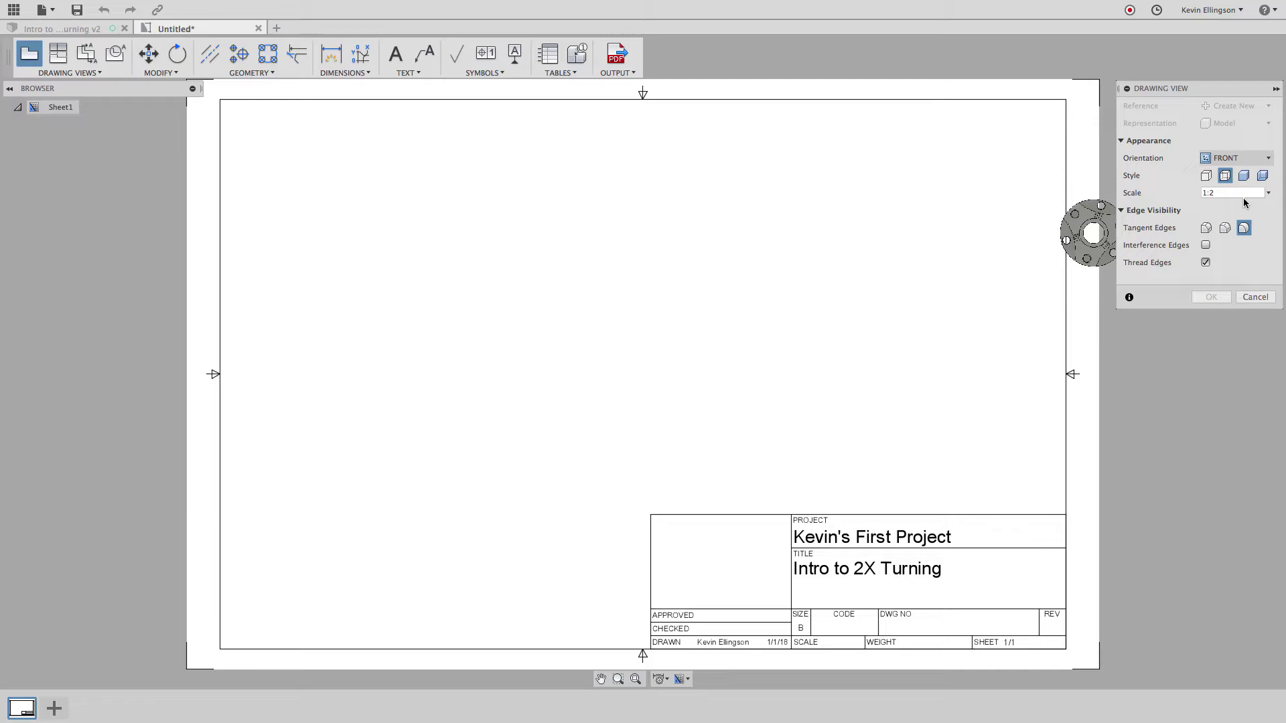
click(1173, 194)
text(1)
key(Return)
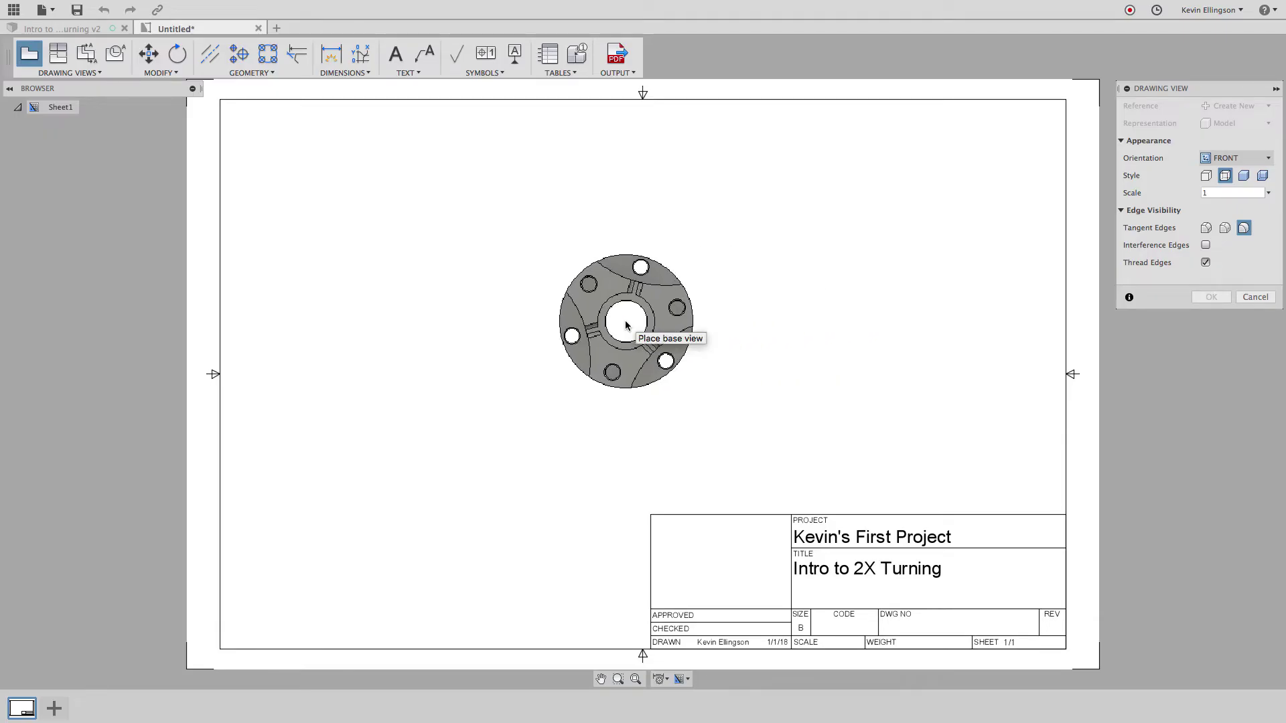
click(626, 325)
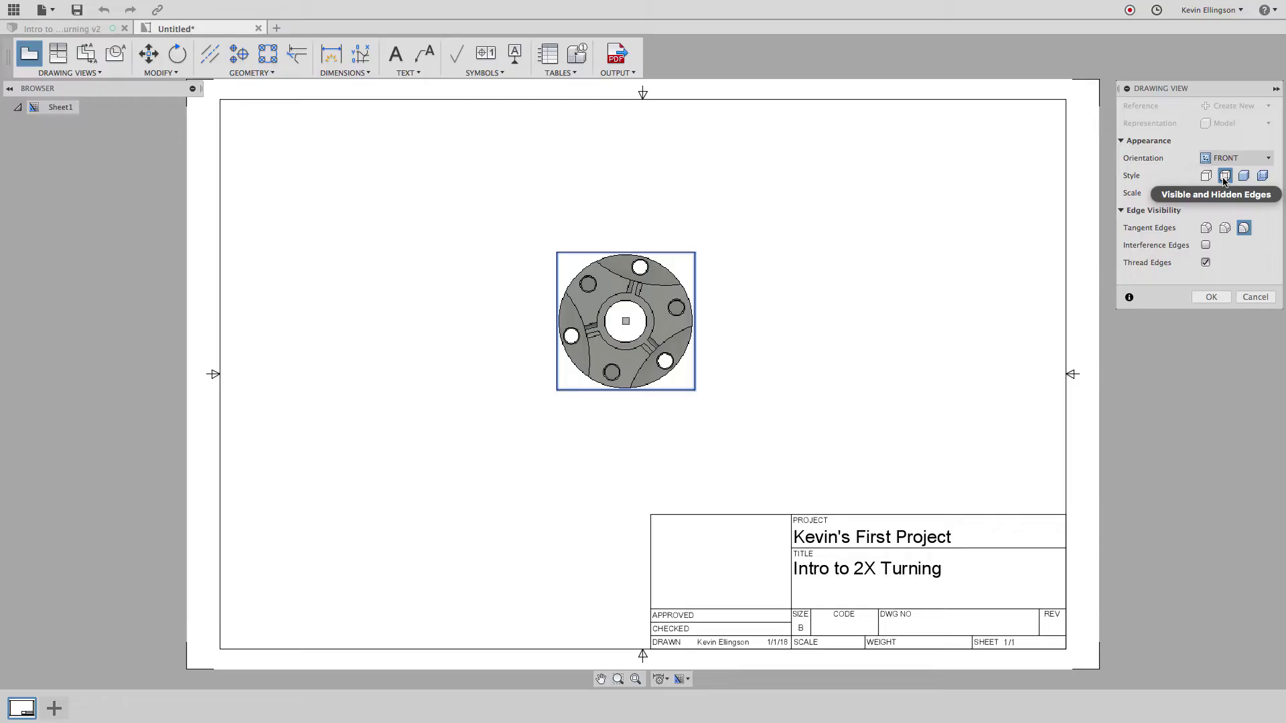
click(1226, 176)
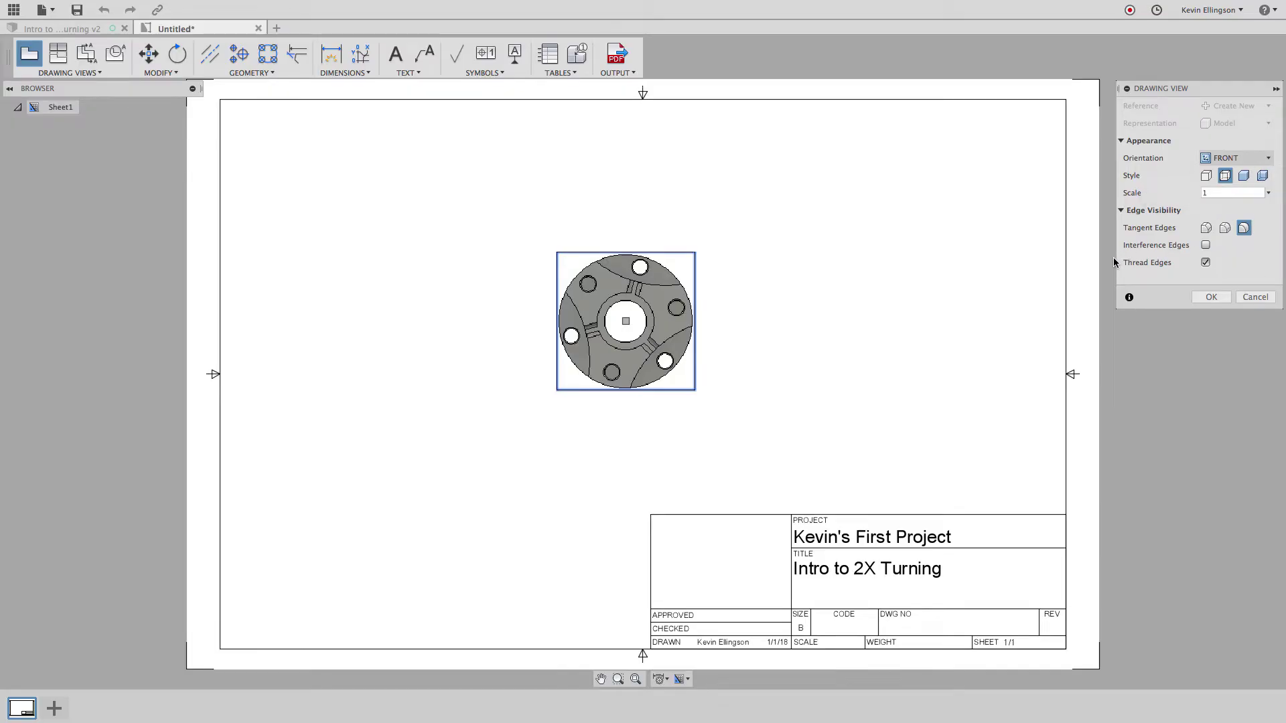
click(1211, 296)
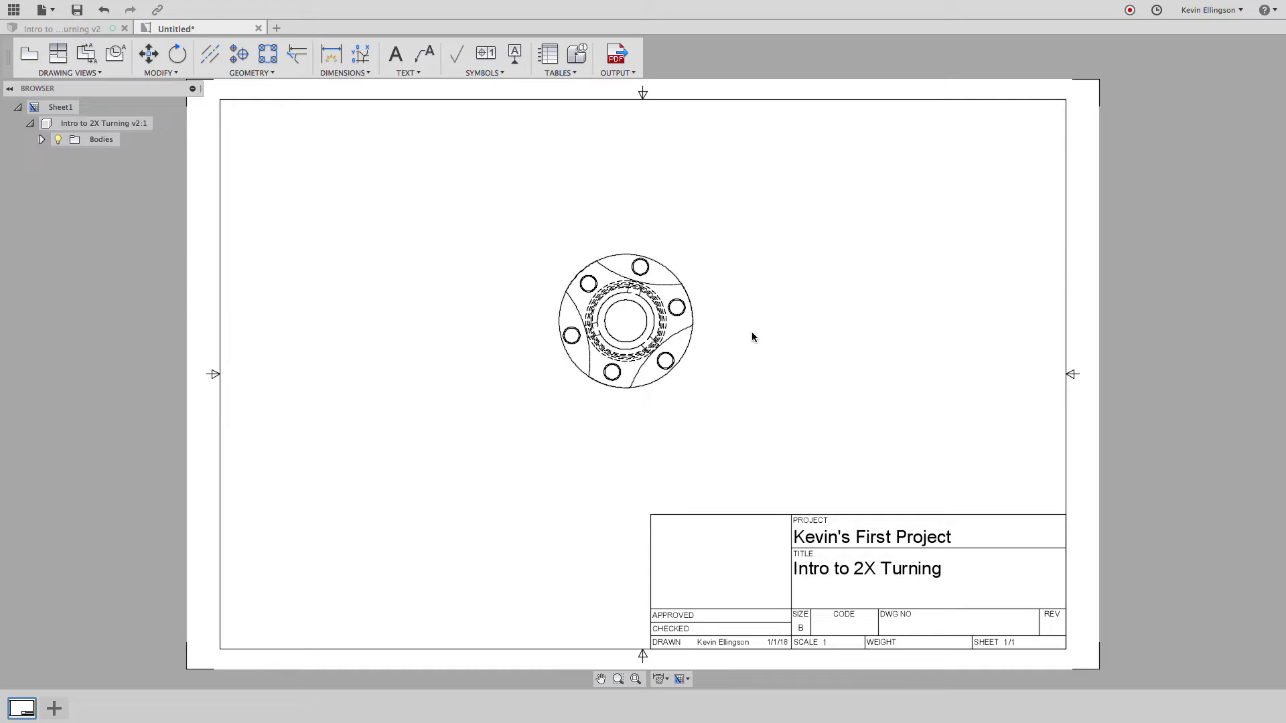
Step: Nudge the front view slightly into place on the sheet
click(690, 338)
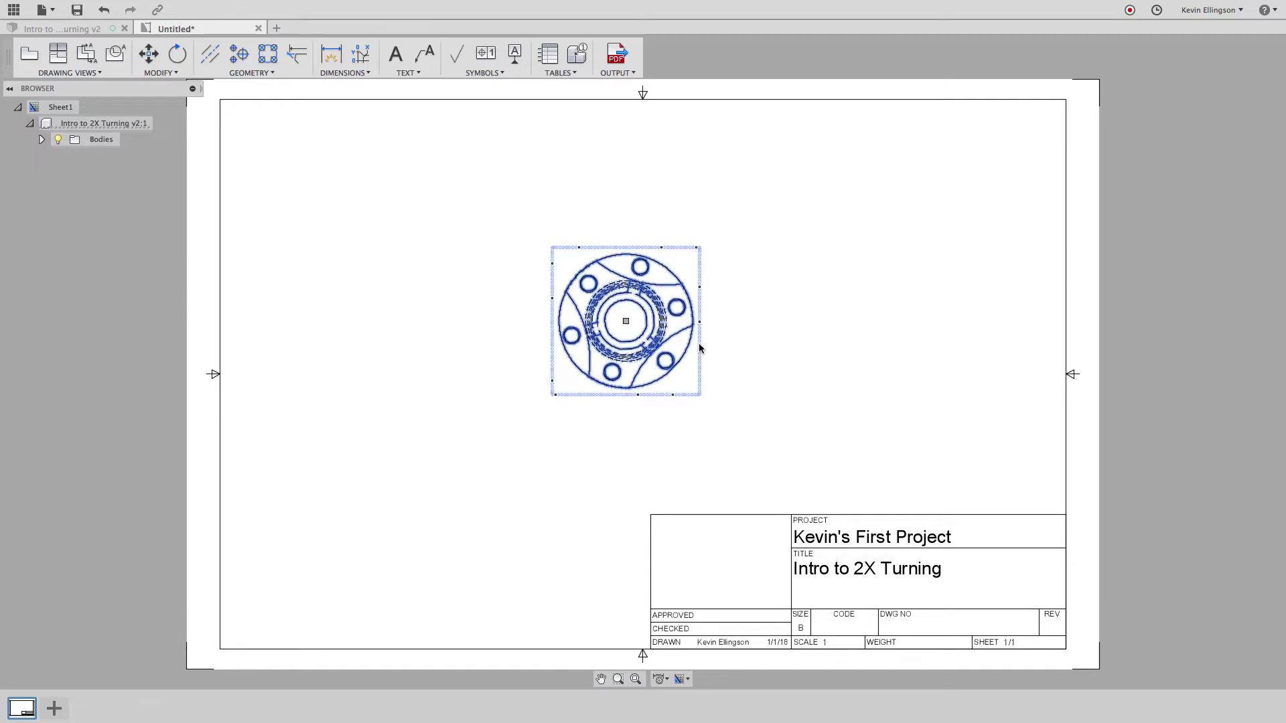
drag(626, 322, 627, 326)
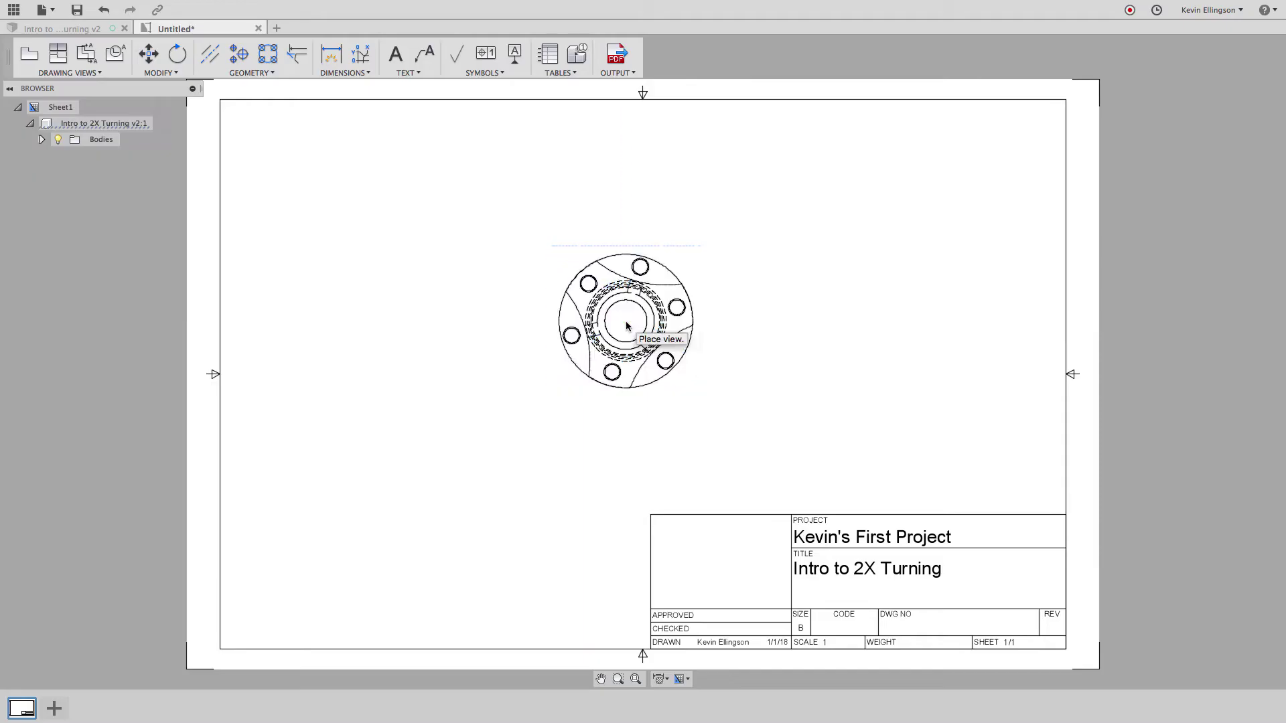
click(627, 326)
click(782, 320)
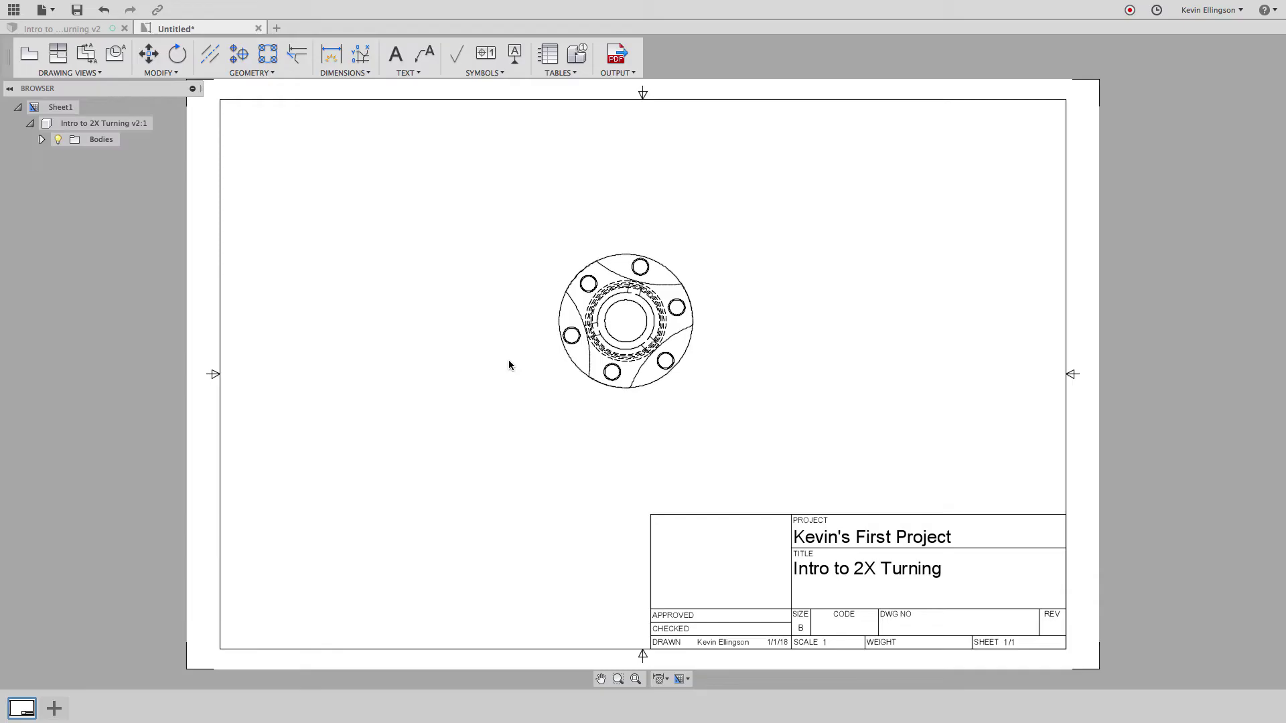
Step: Project a side view from the front view and place it to the left
key(p)
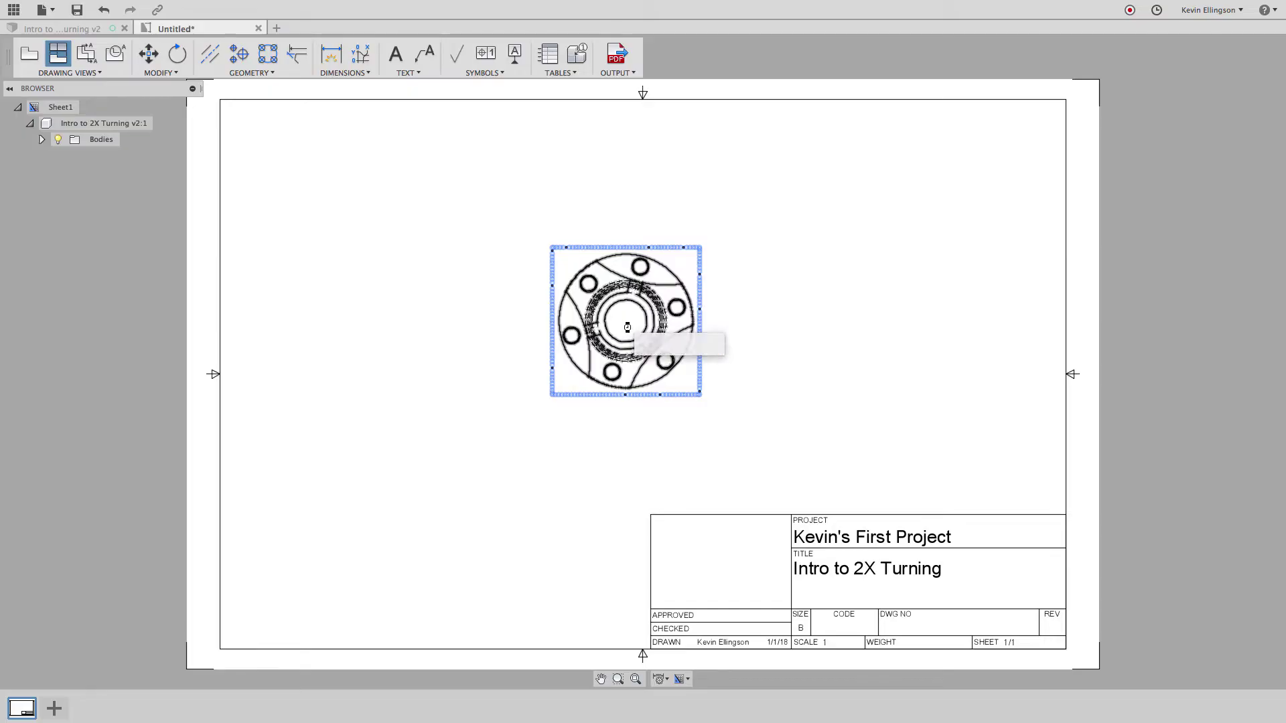
click(625, 326)
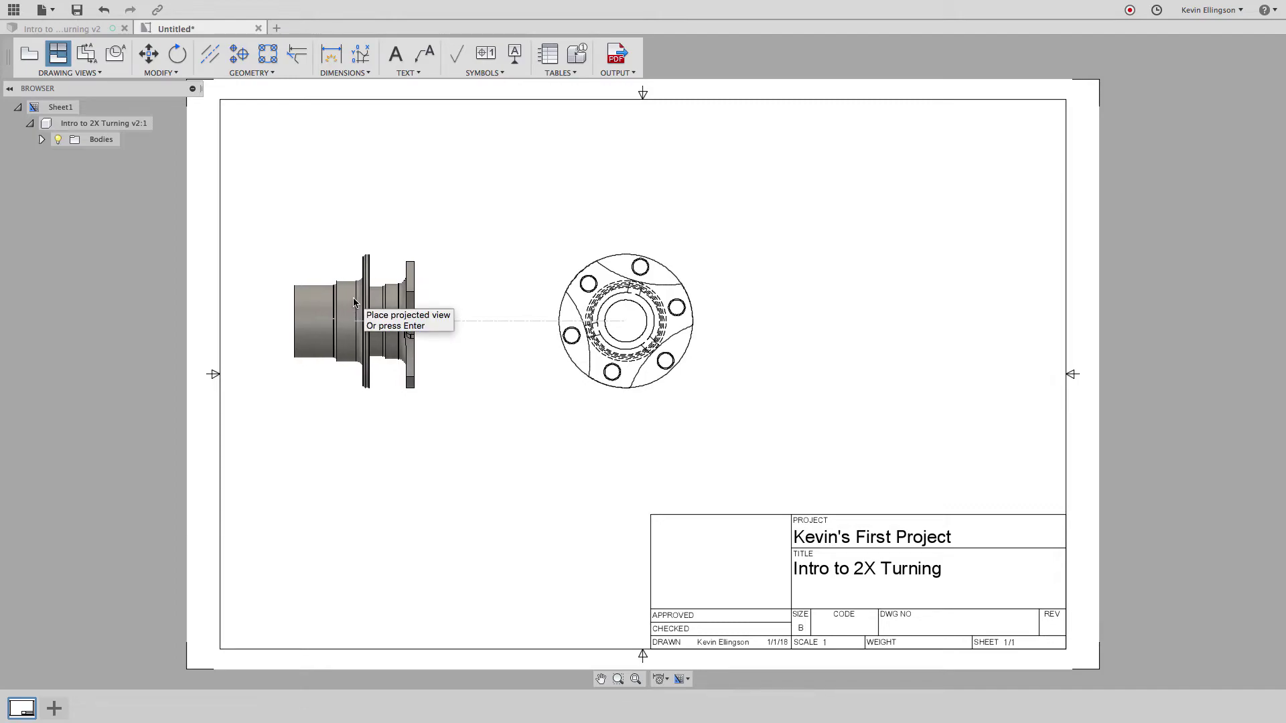
click(354, 304)
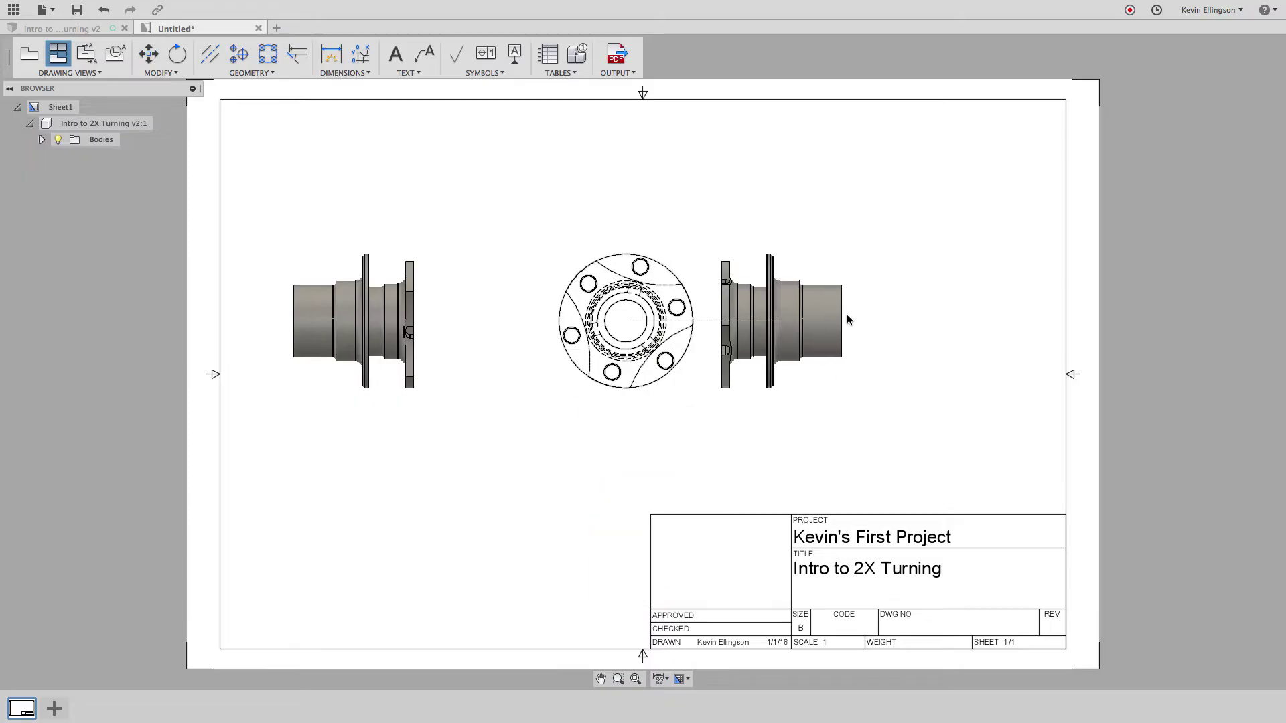
key(Return)
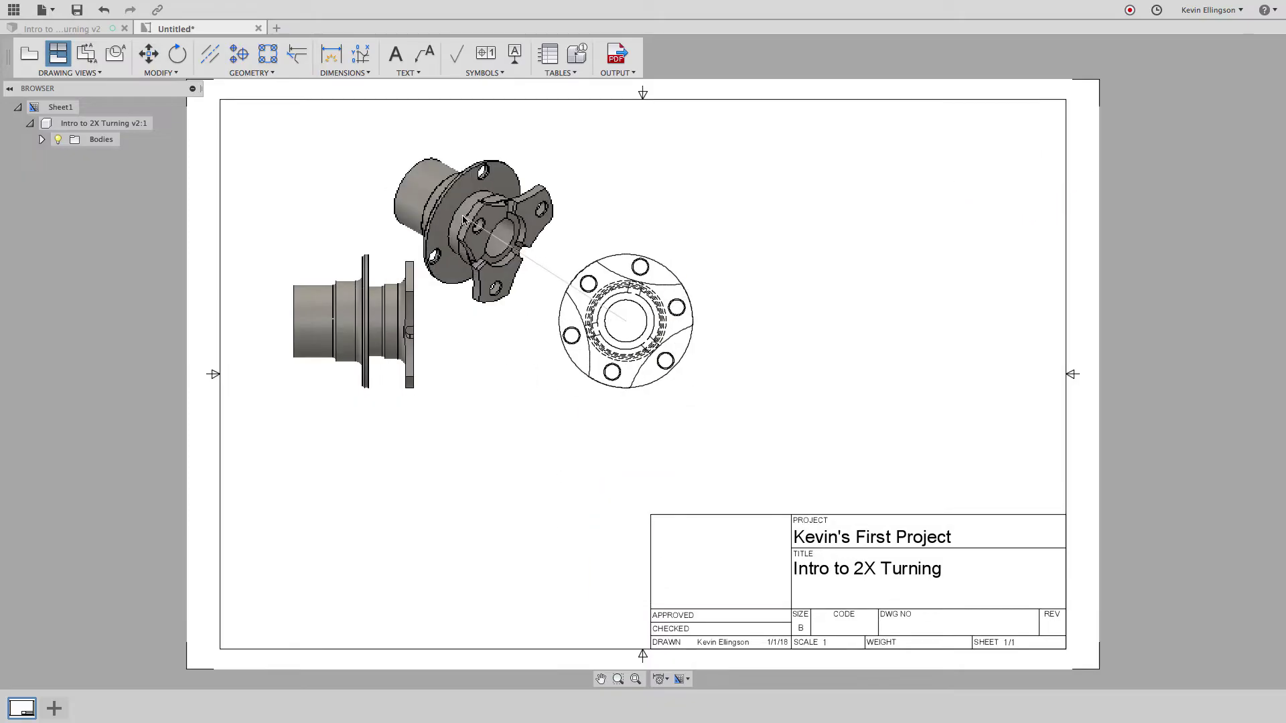
right_click(464, 219)
click(517, 248)
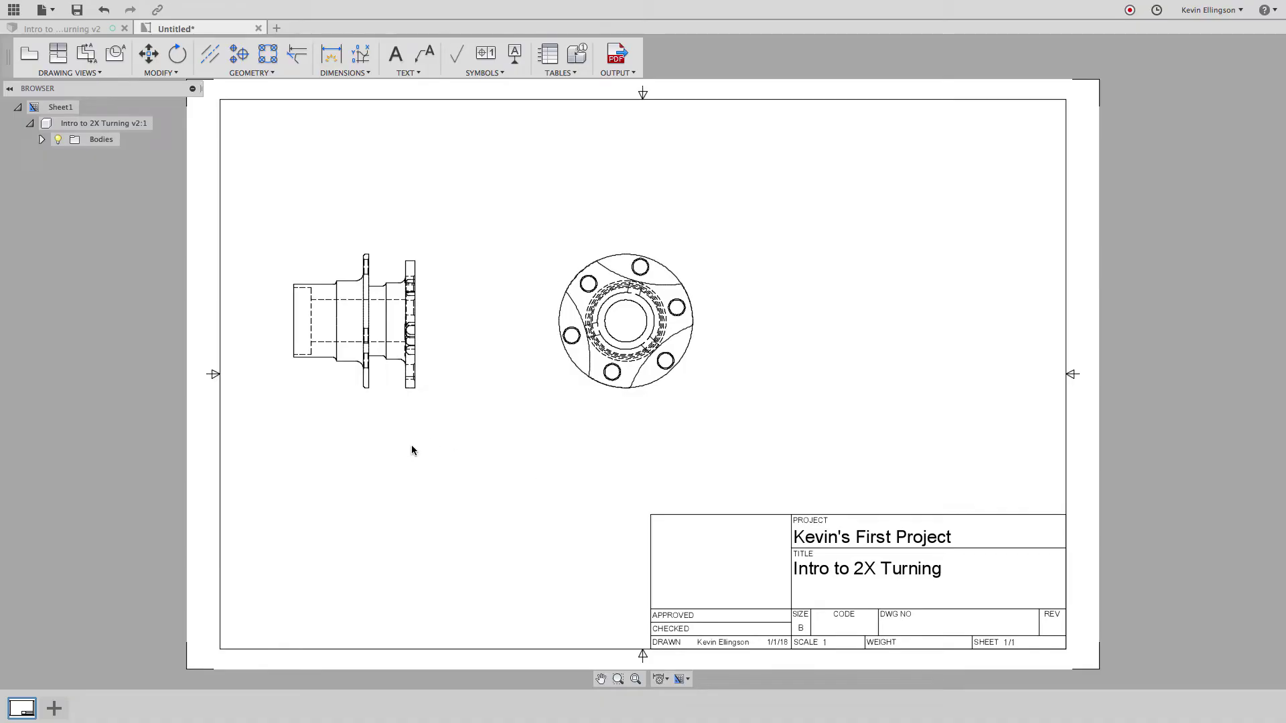
click(389, 316)
click(515, 405)
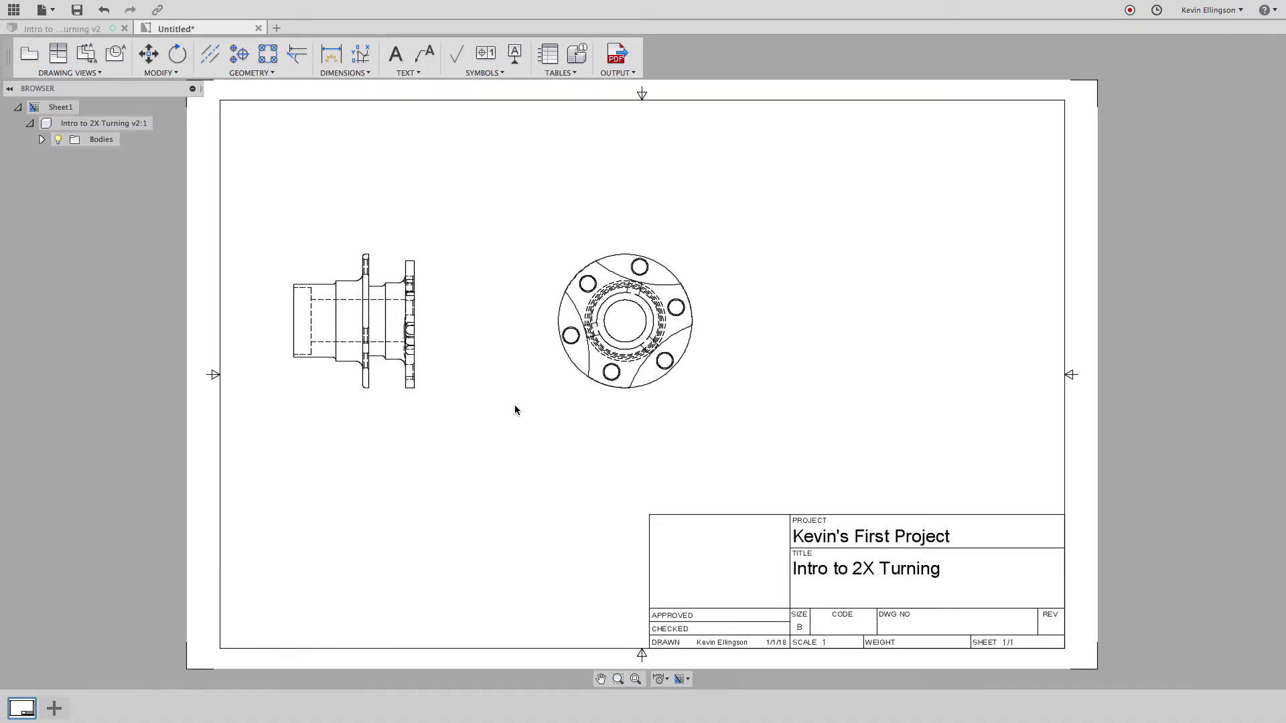
click(616, 327)
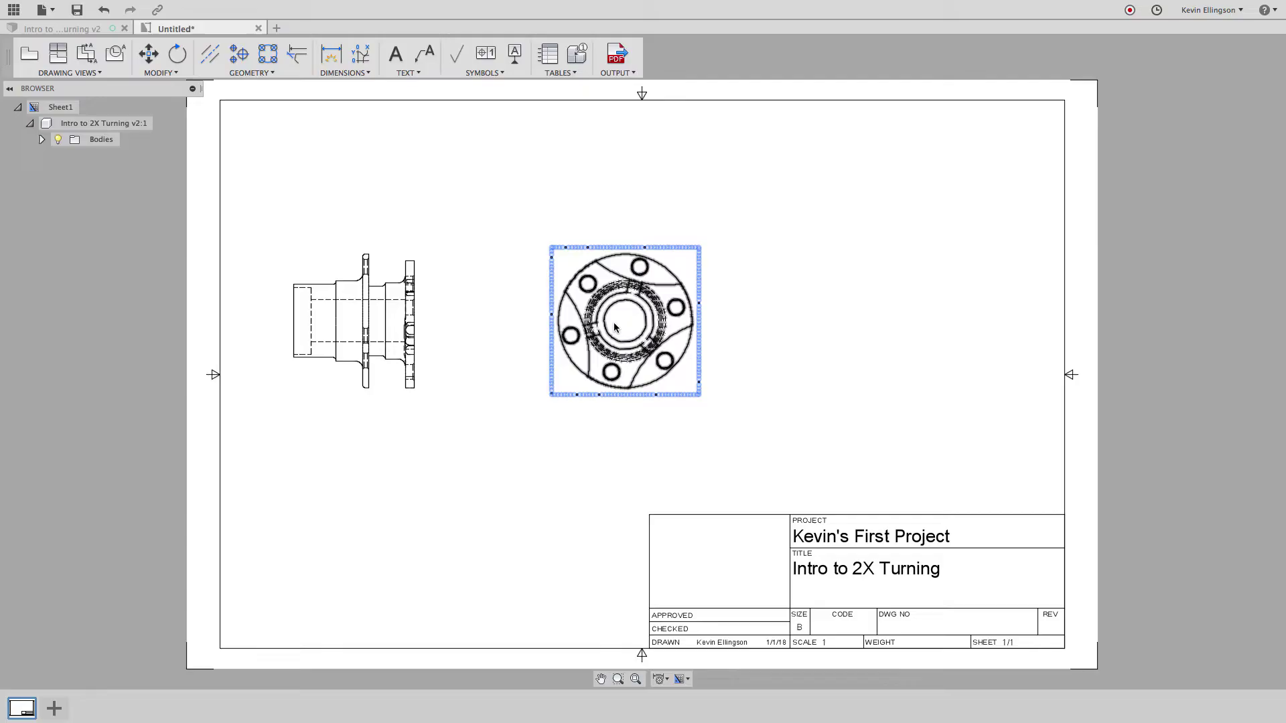
click(541, 331)
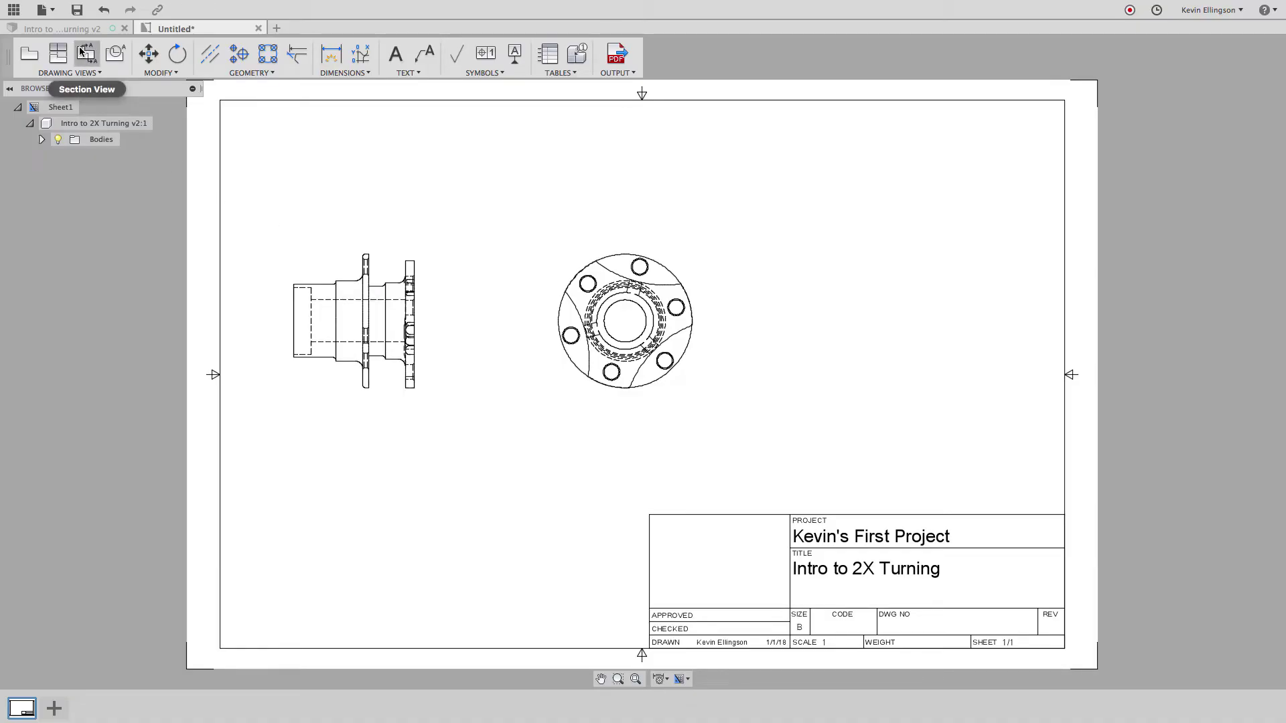
Step: Project an isometric view from the side view into the sheet's upper-right corner
click(57, 54)
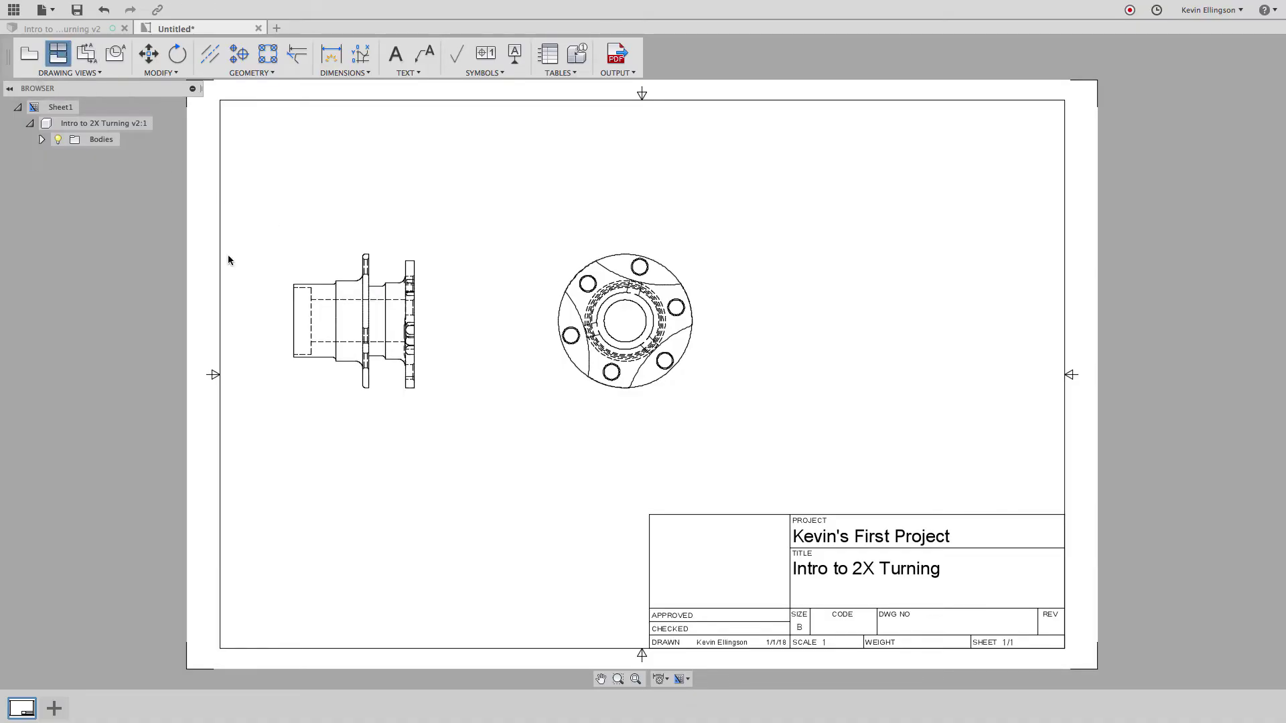
click(348, 349)
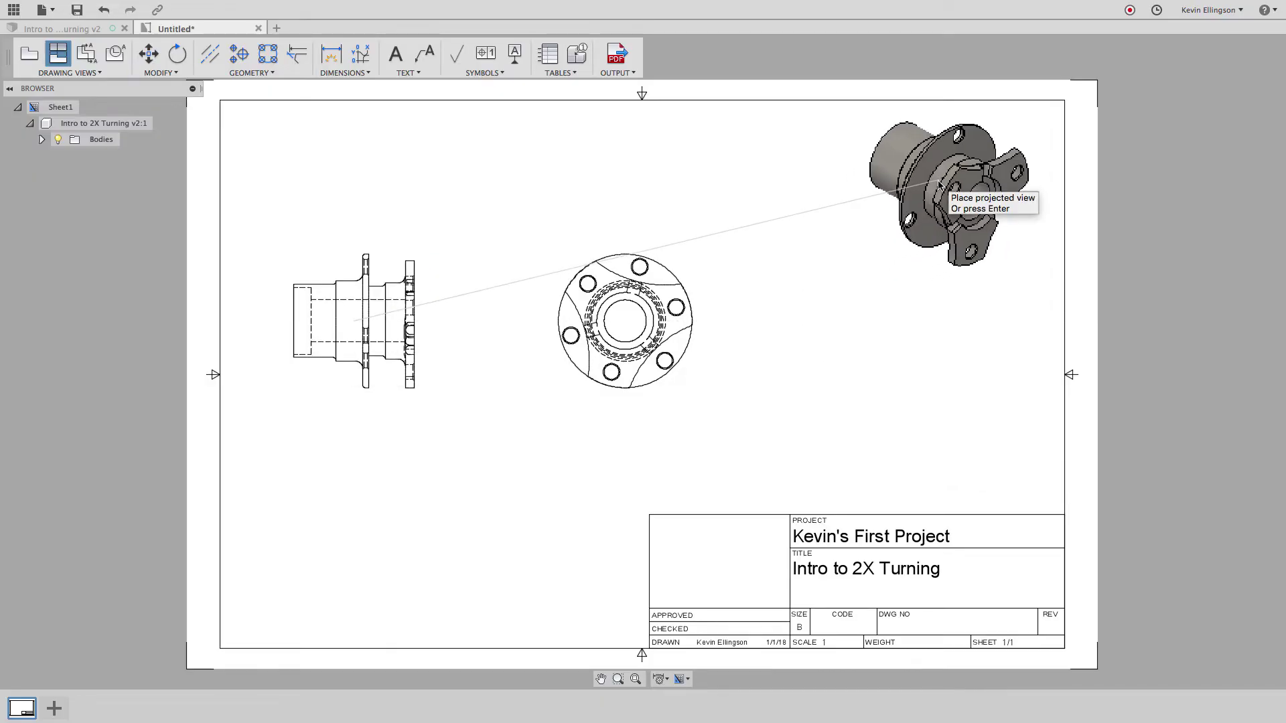
click(938, 184)
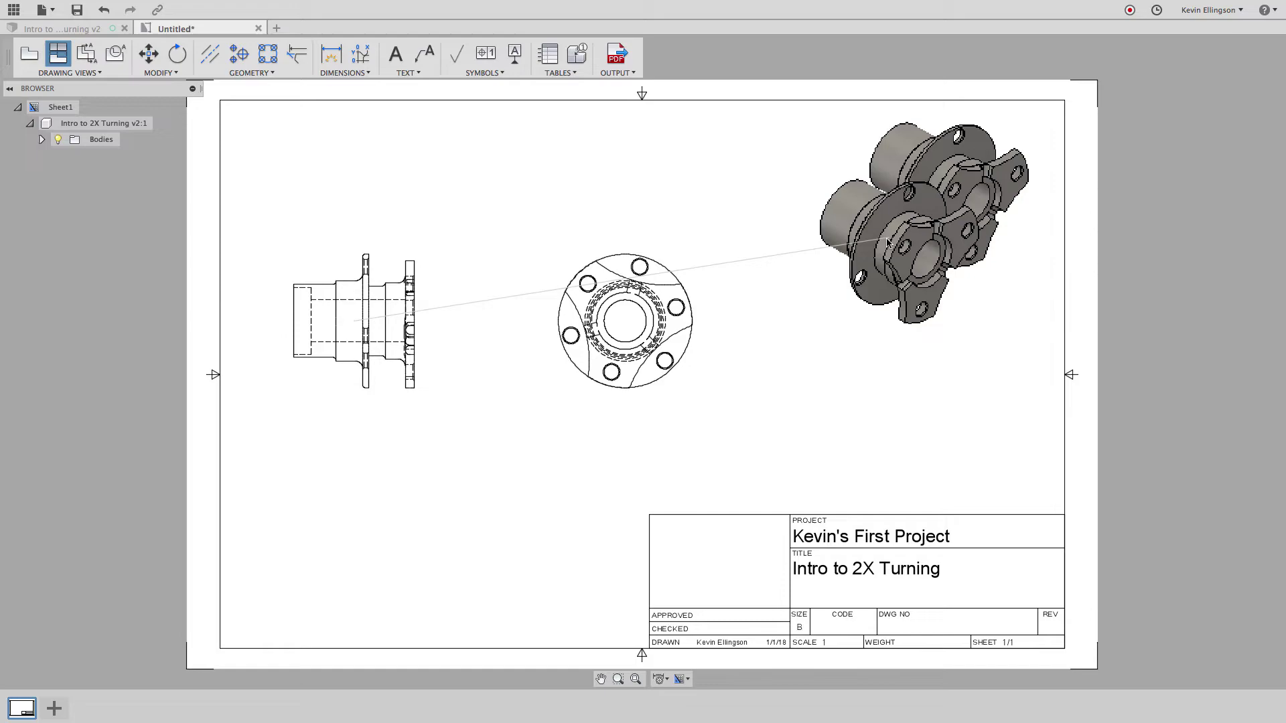
right_click(867, 221)
click(910, 223)
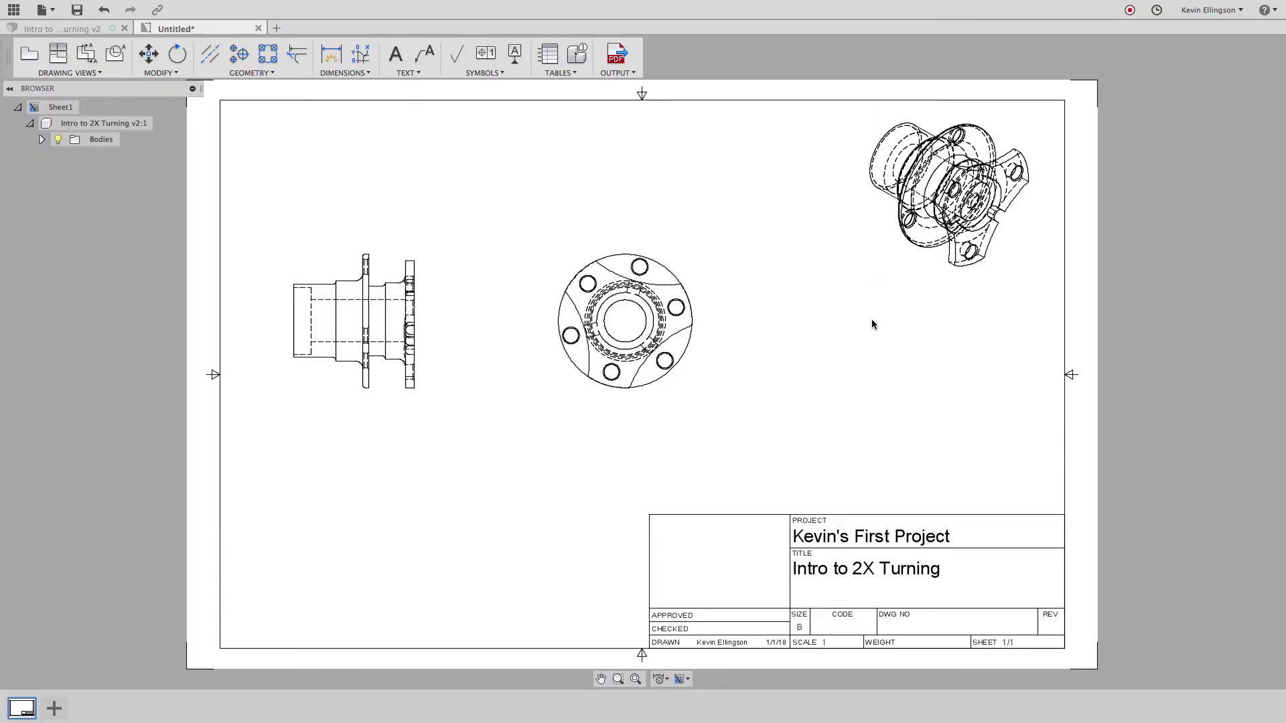
Step: Change the isometric view's style to Shaded
click(884, 255)
double_click(884, 256)
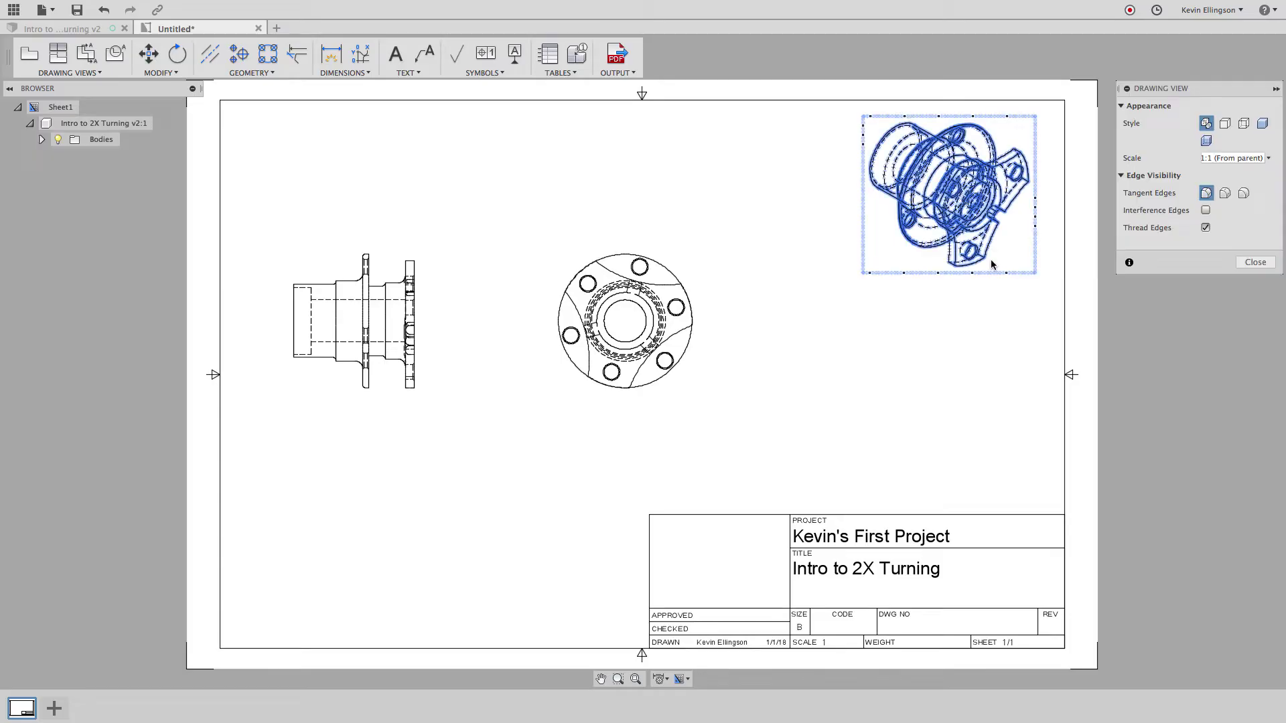
click(1225, 124)
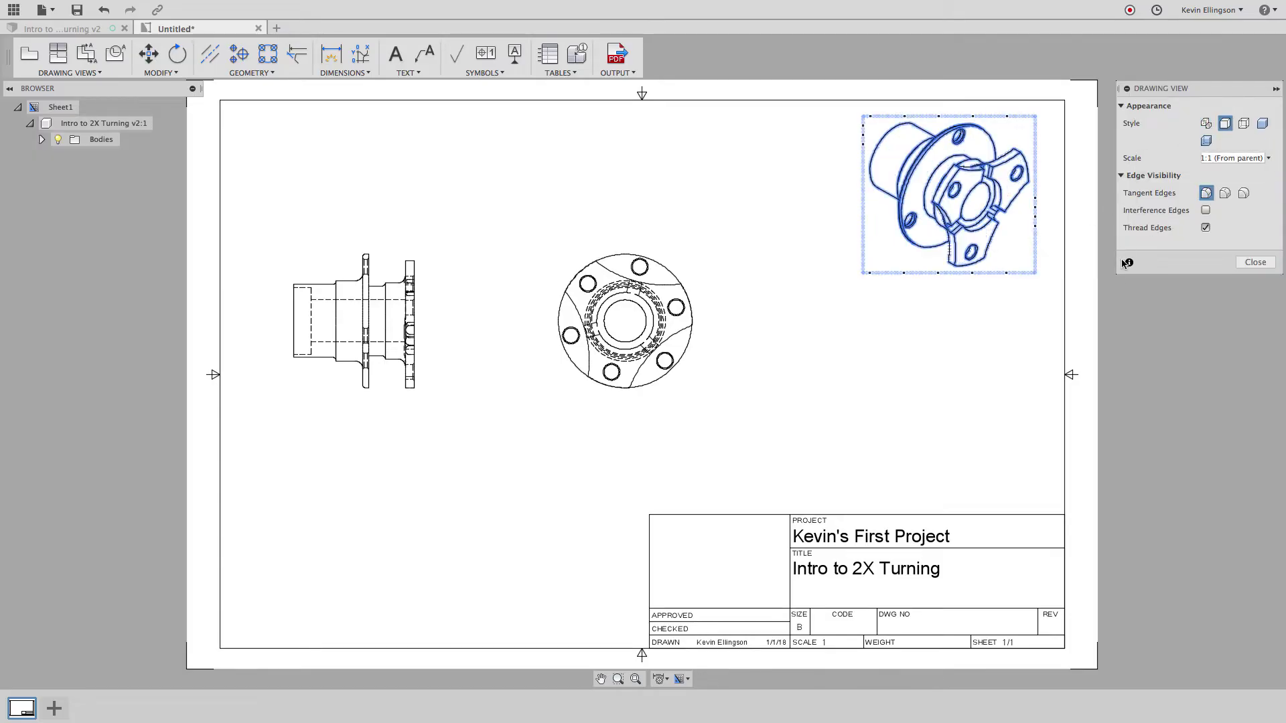
click(1256, 263)
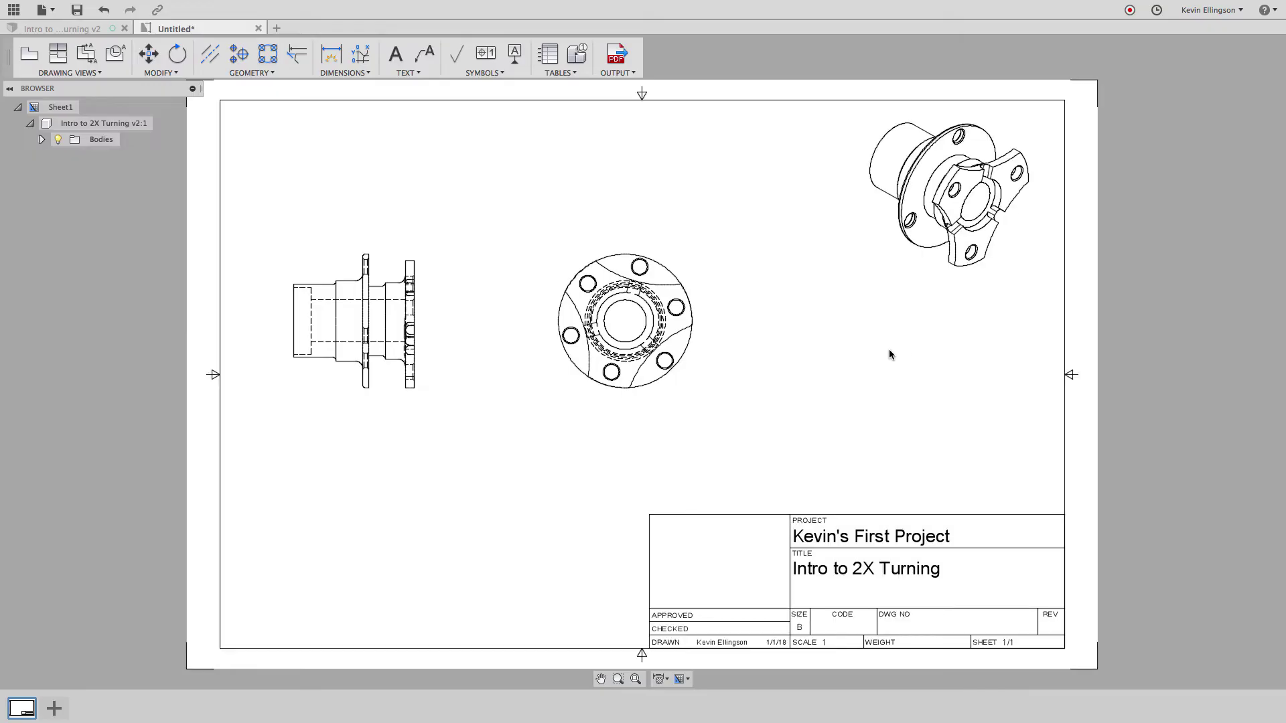
double_click(906, 268)
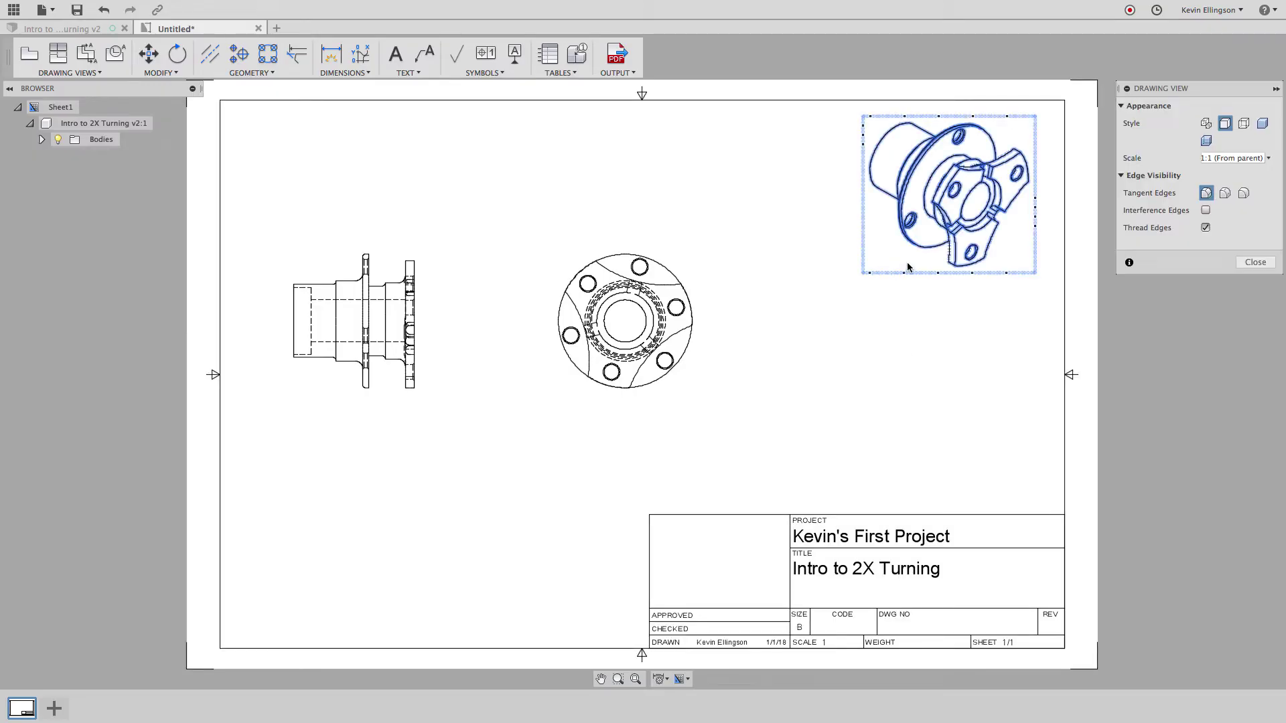
click(1262, 124)
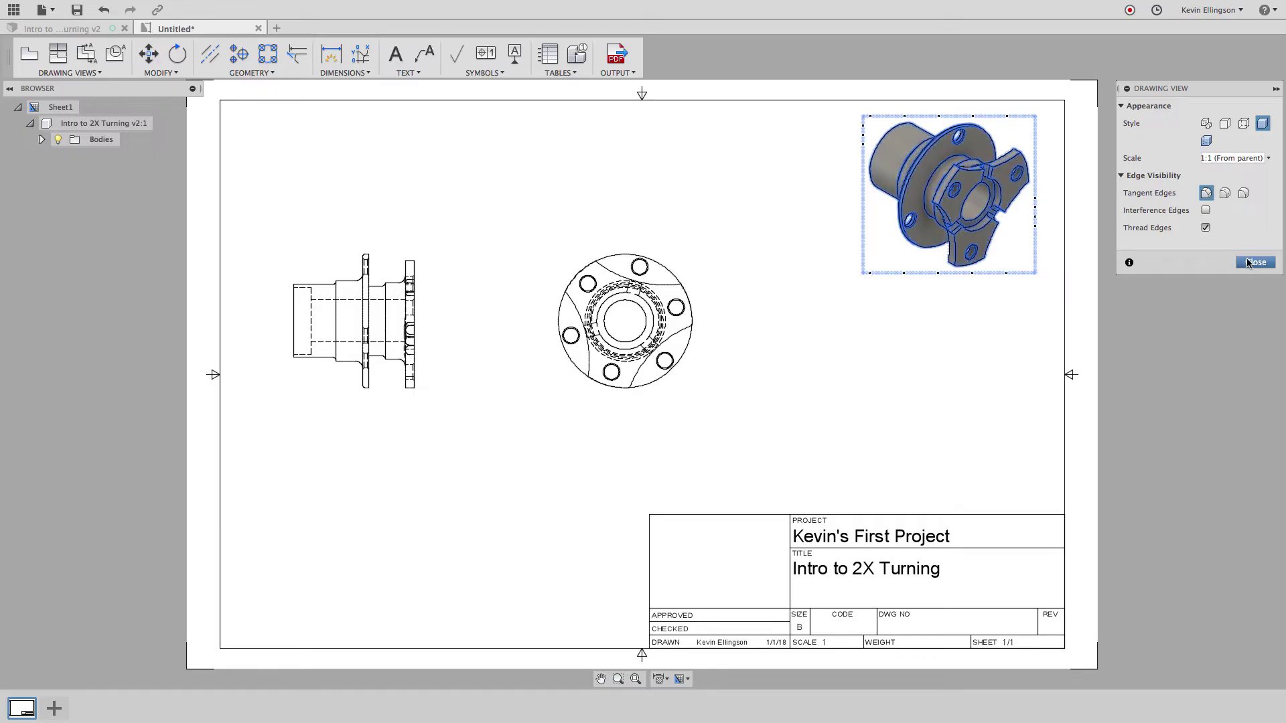
click(1241, 265)
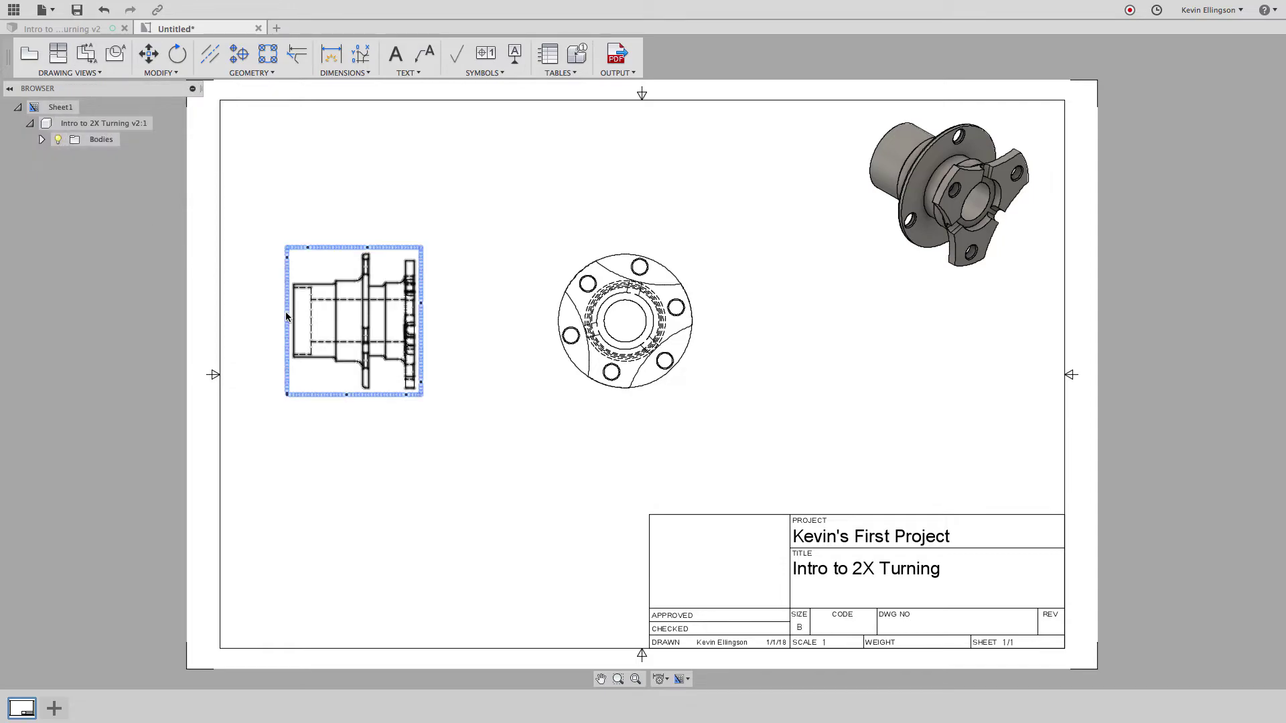
Step: Draw section line A-A horizontally across the left view, from left to right of the part
click(88, 54)
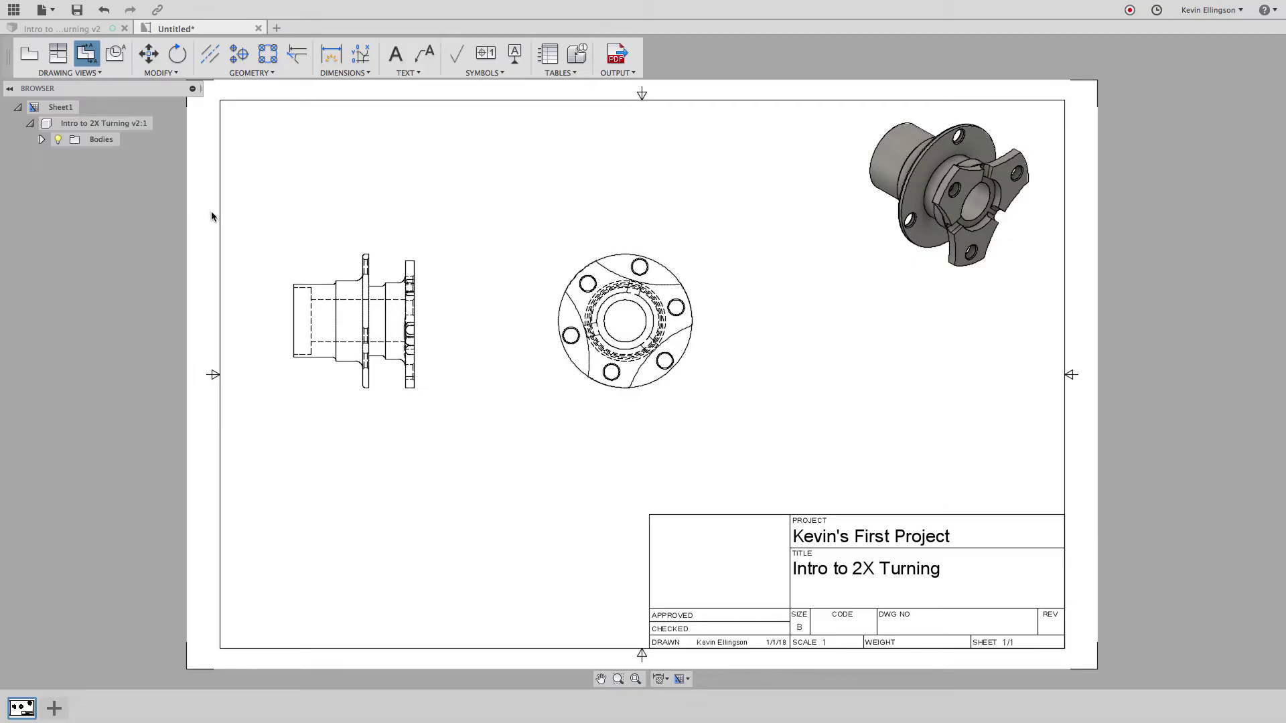
click(338, 308)
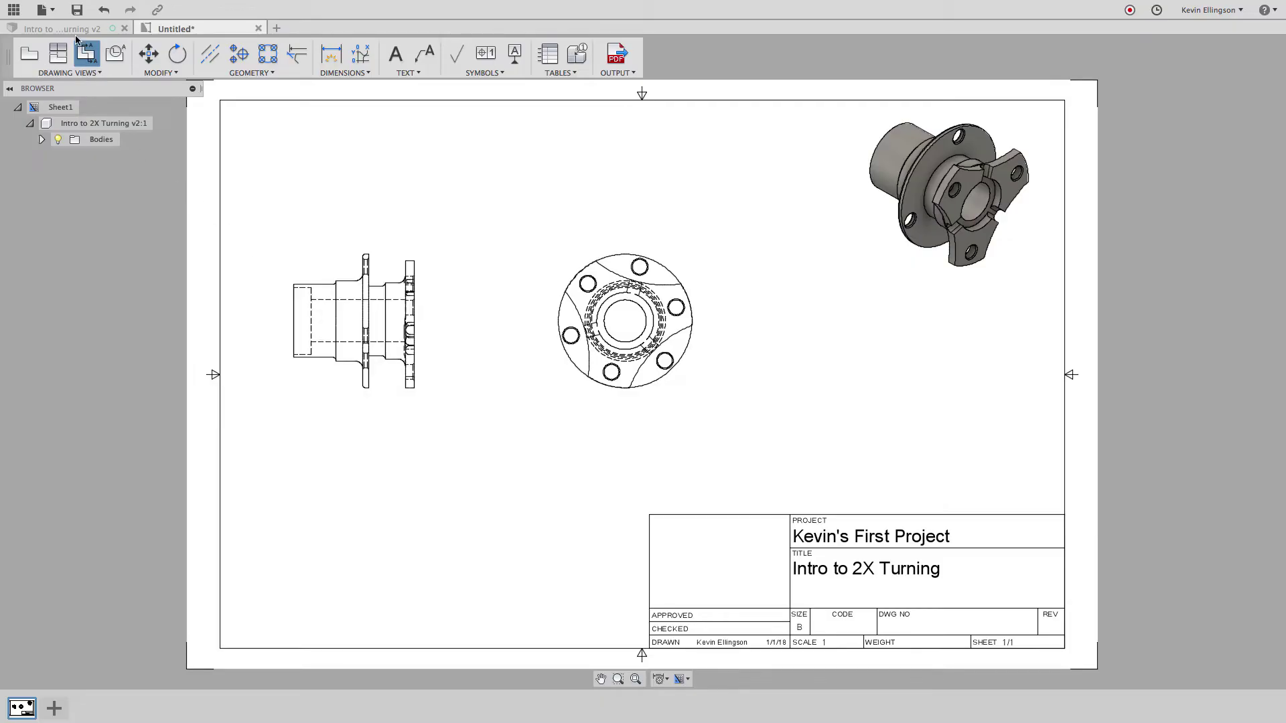
click(350, 321)
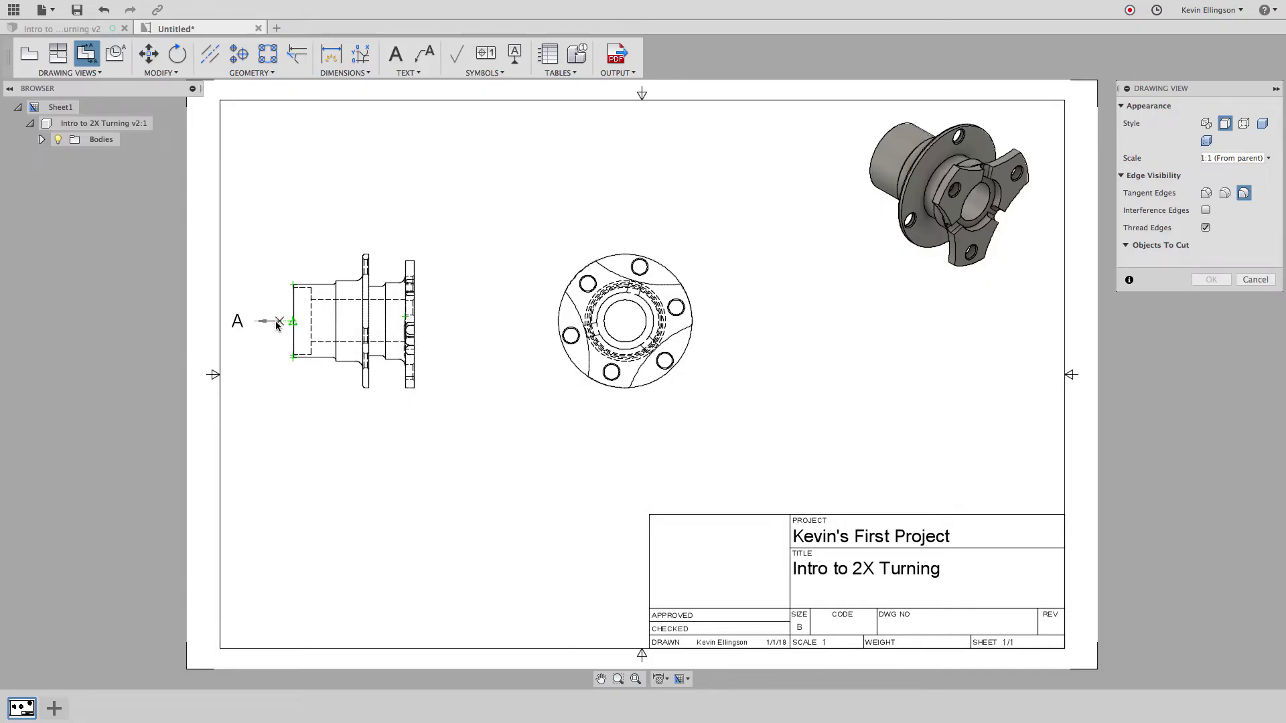
click(274, 321)
click(435, 322)
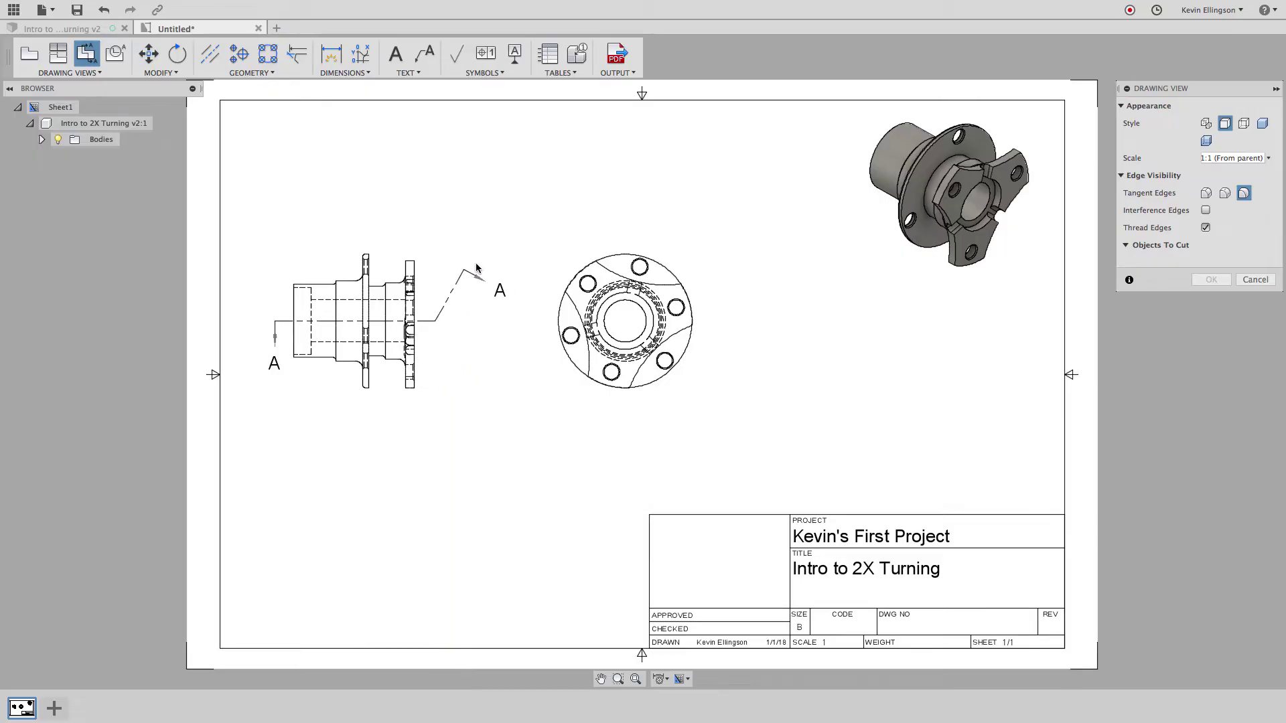
right_click(447, 323)
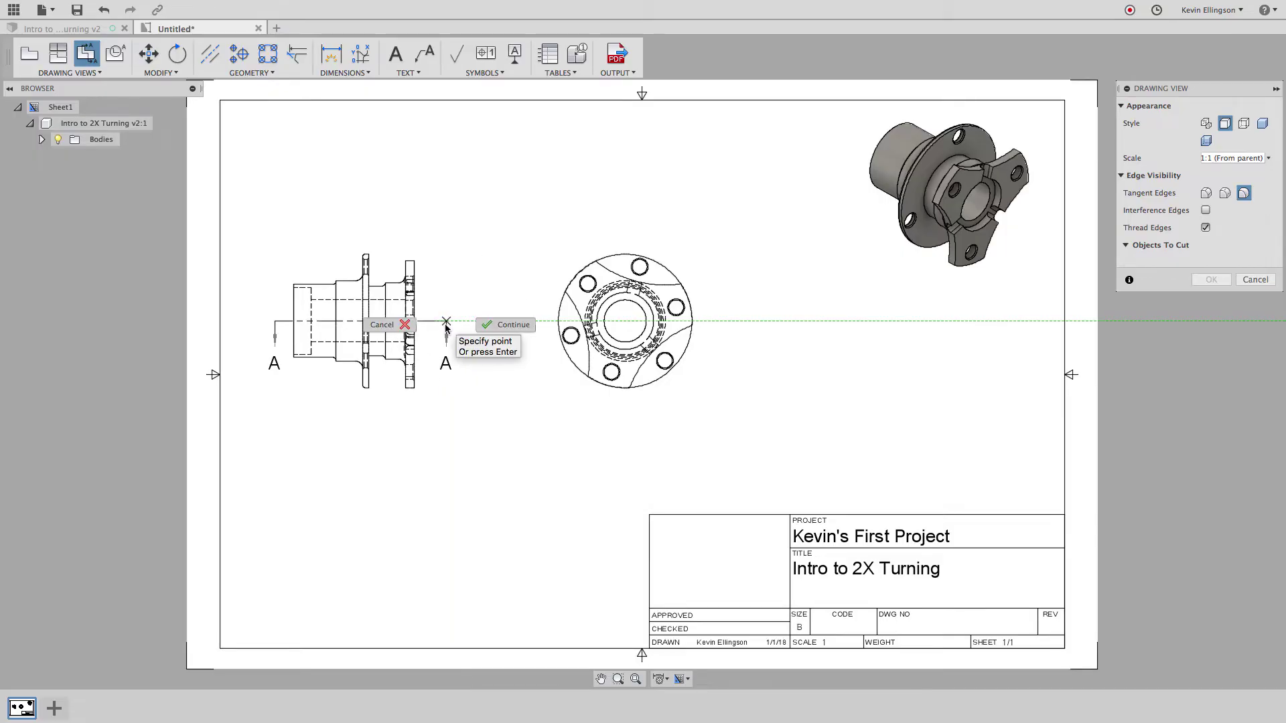
click(485, 328)
click(422, 430)
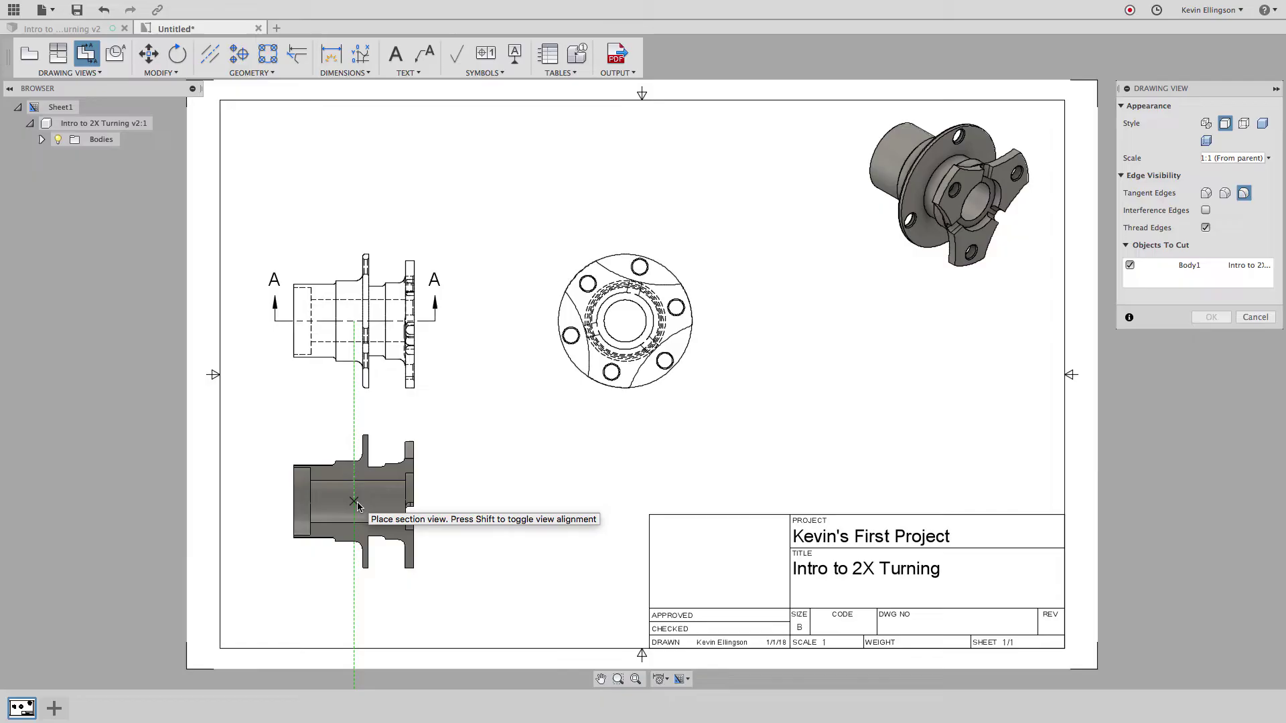
Step: Place Section A-A below the left view and move its SECTION A-A label just underneath
click(356, 505)
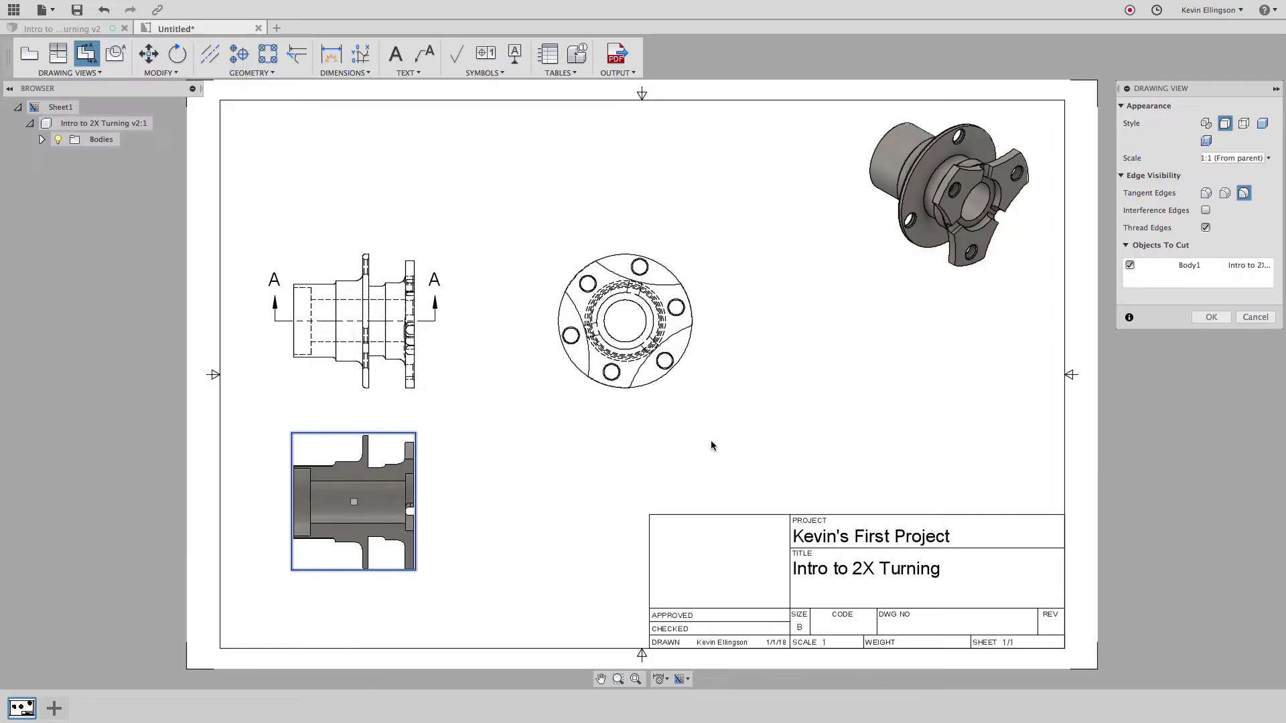
right_click(529, 456)
key(Escape)
key(Return)
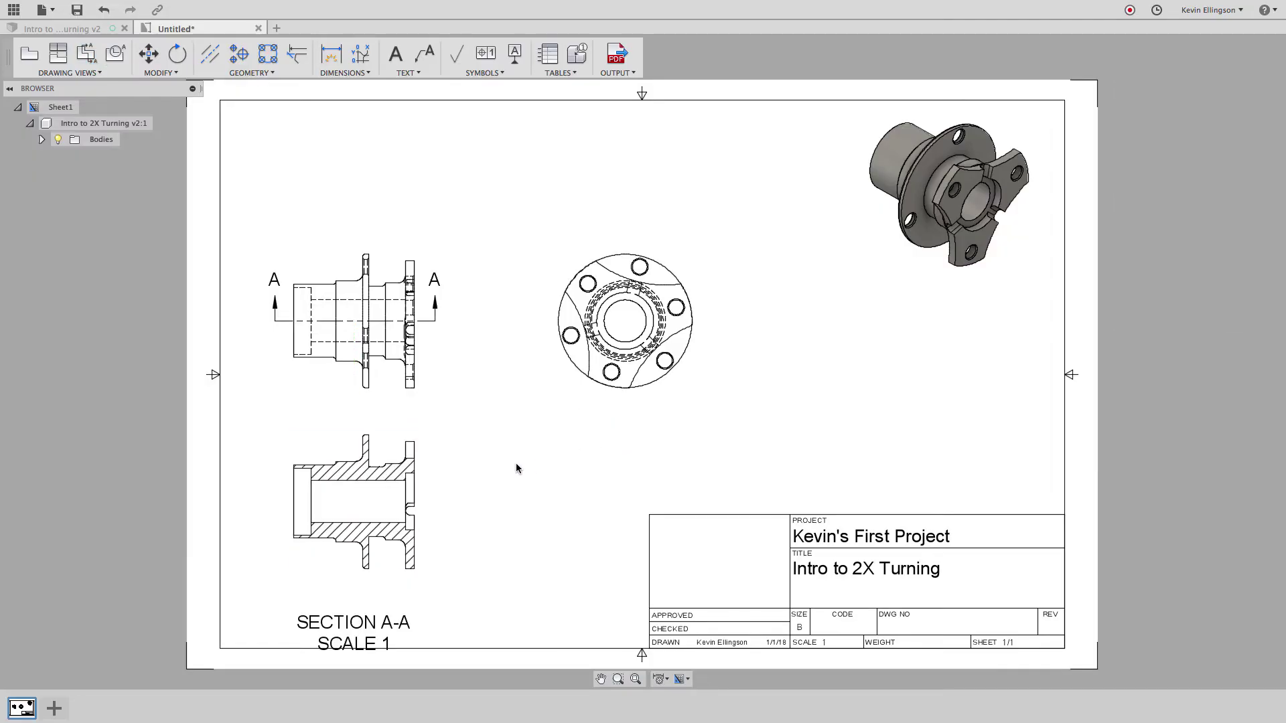
click(365, 621)
drag(355, 620, 354, 590)
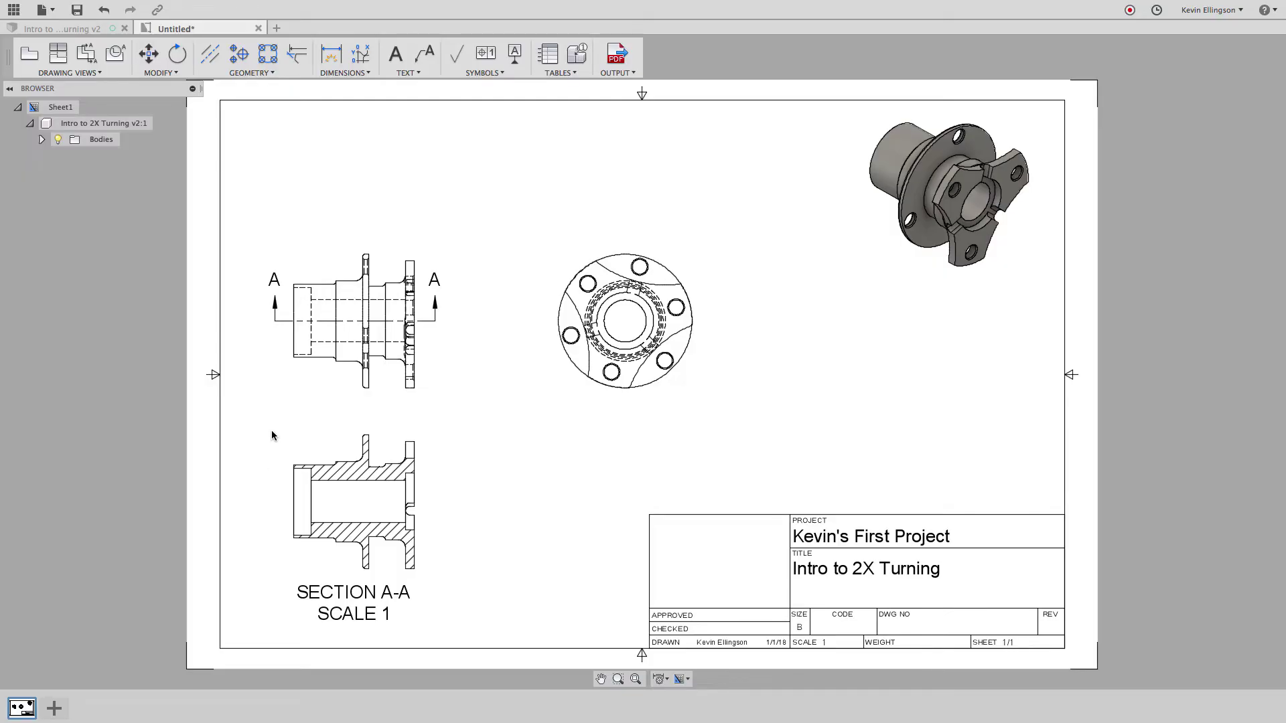
click(59, 54)
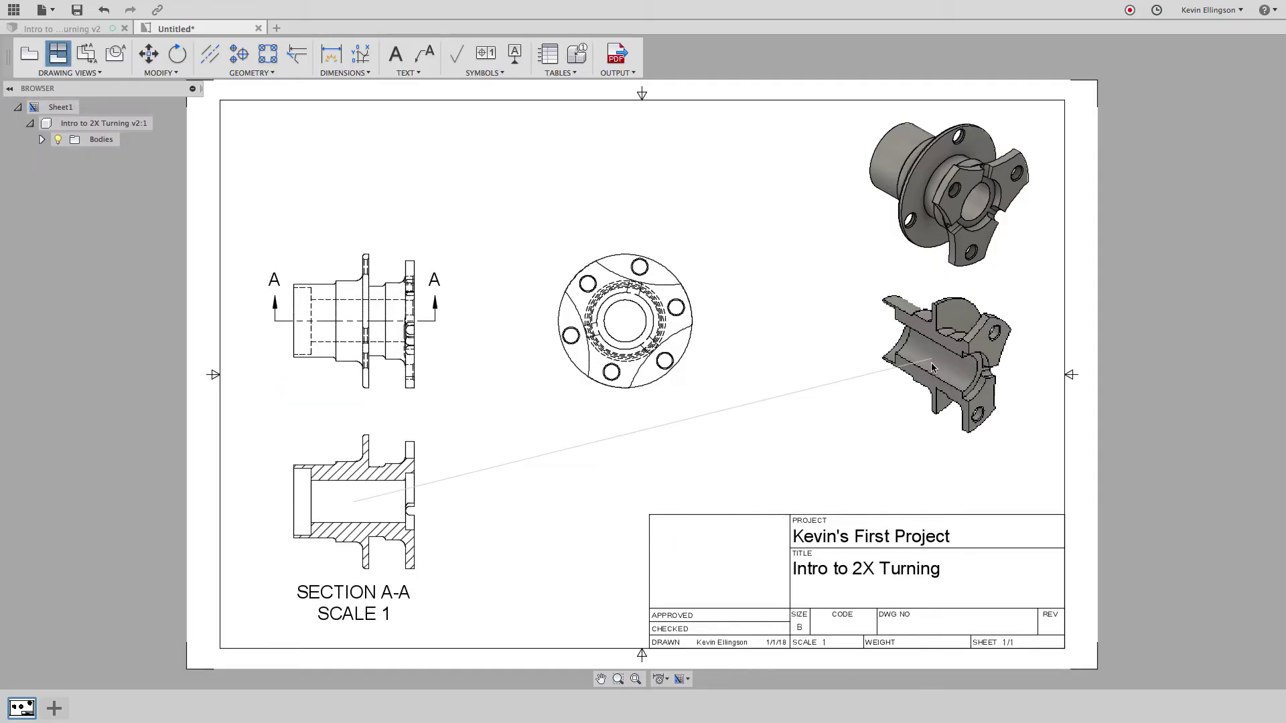
Step: Place an isometric projection of Section A-A at the right, below the shaded view
click(931, 366)
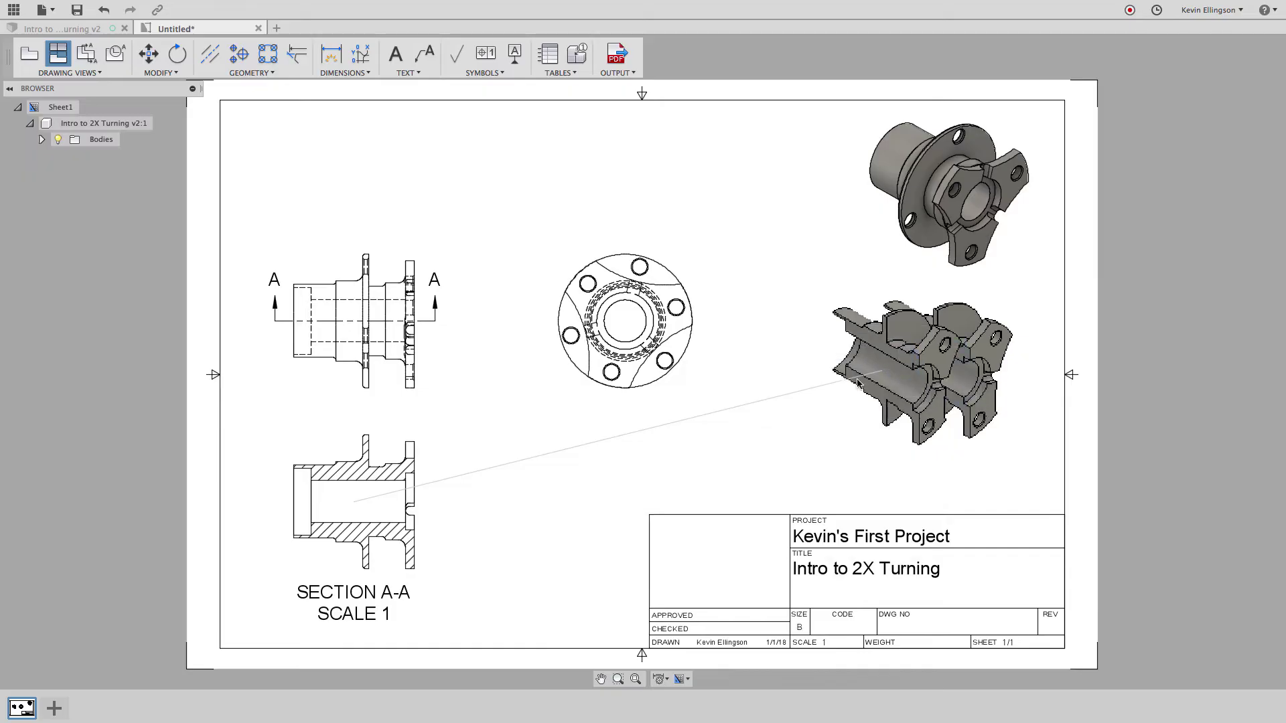
key(Return)
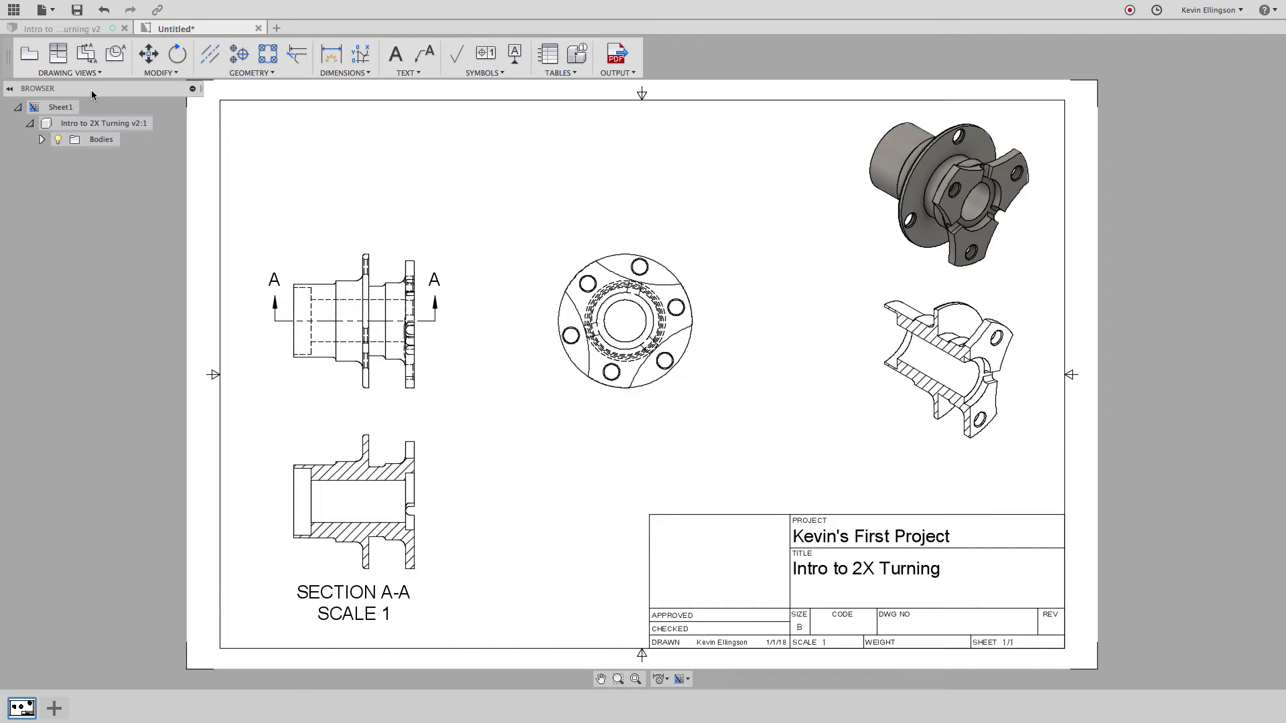
Step: Draw detail circle B around the flange area of the left view
click(122, 61)
scroll(416, 268, up, 2)
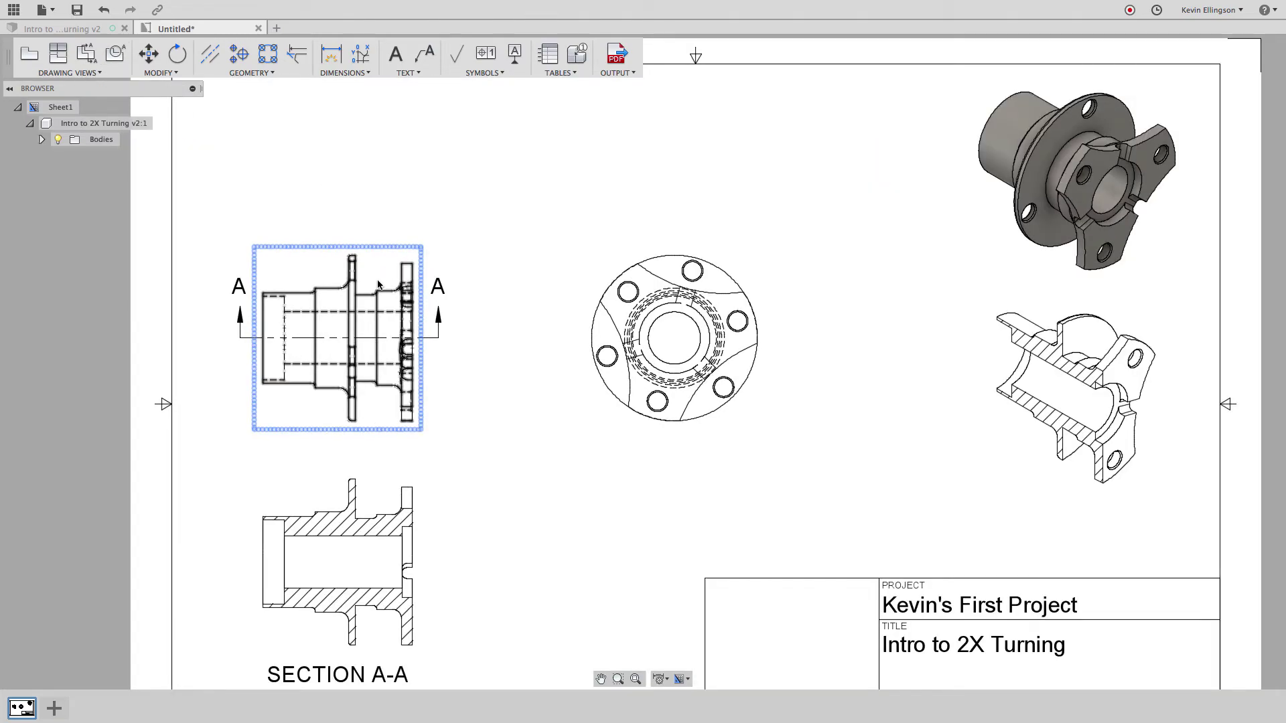
scroll(707, 371, down, 1)
scroll(449, 310, up, 2)
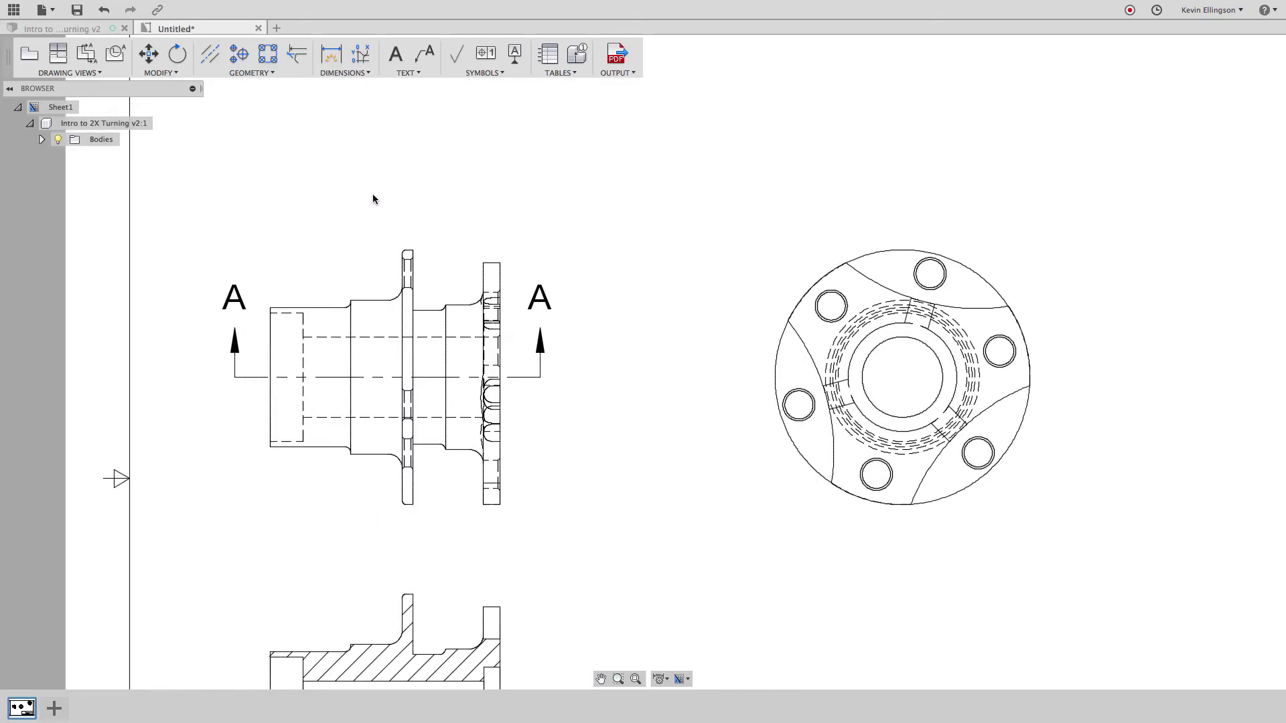
click(111, 57)
click(452, 290)
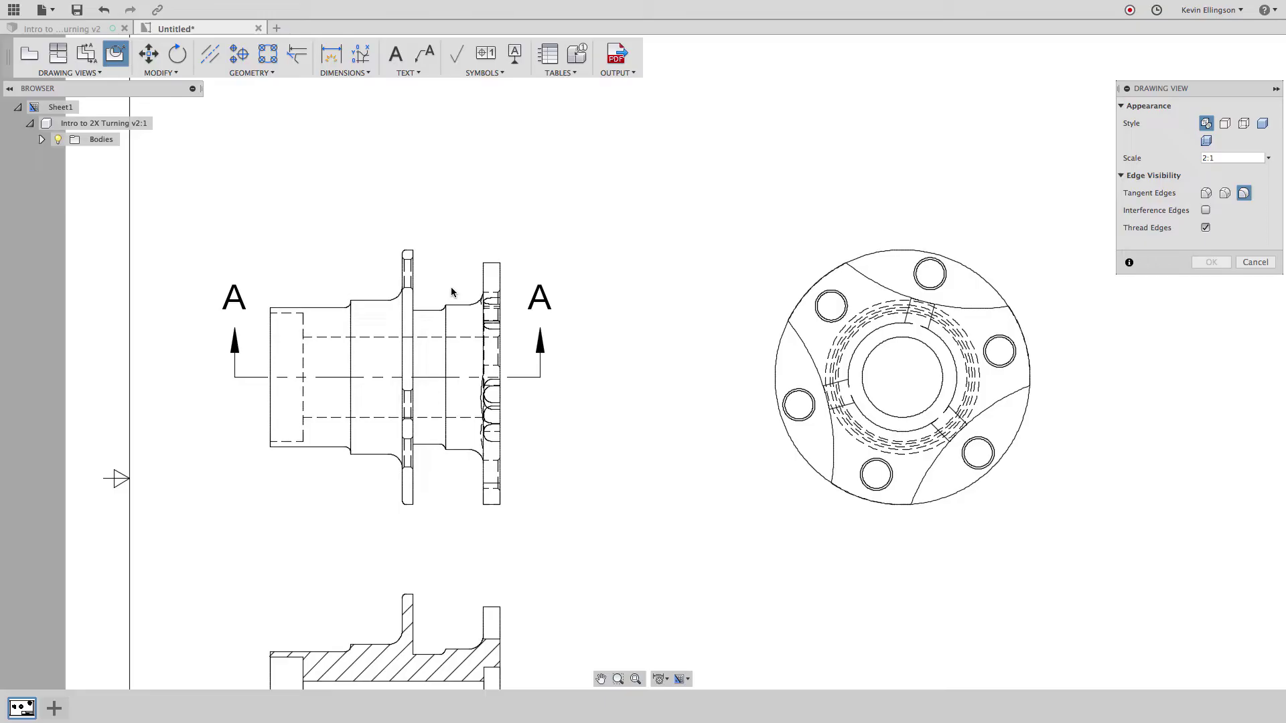
click(452, 286)
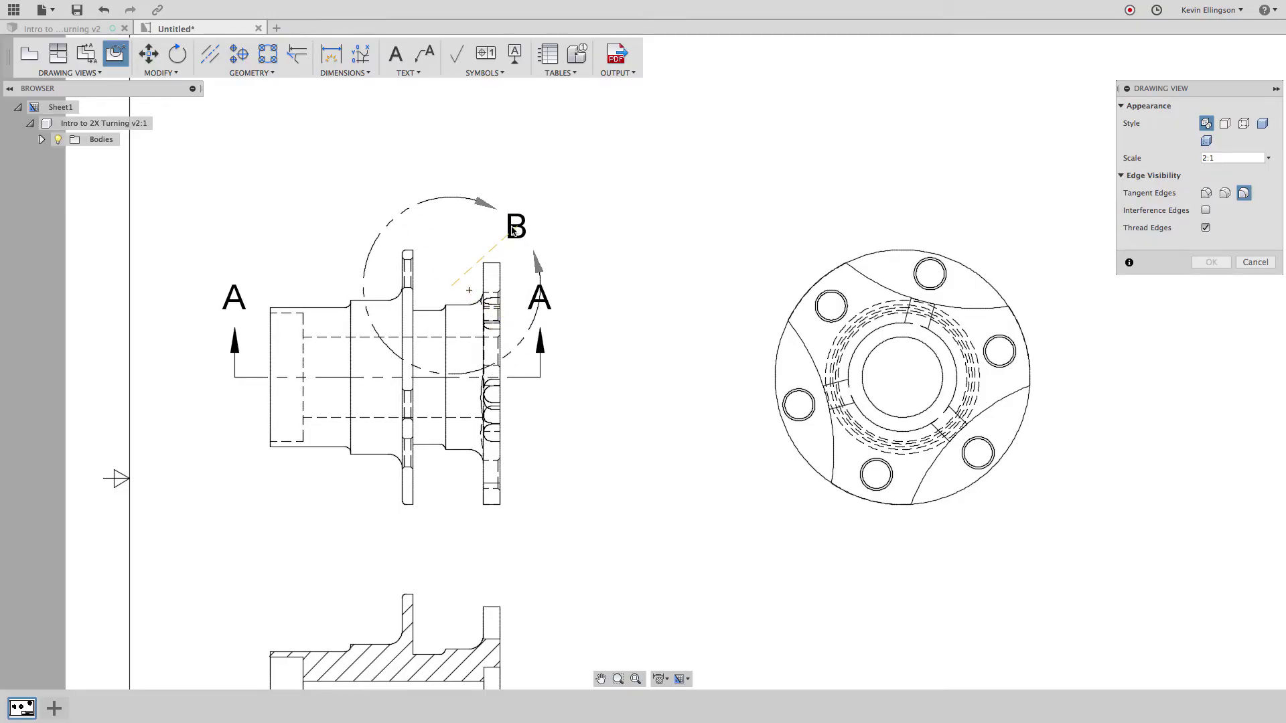
click(468, 218)
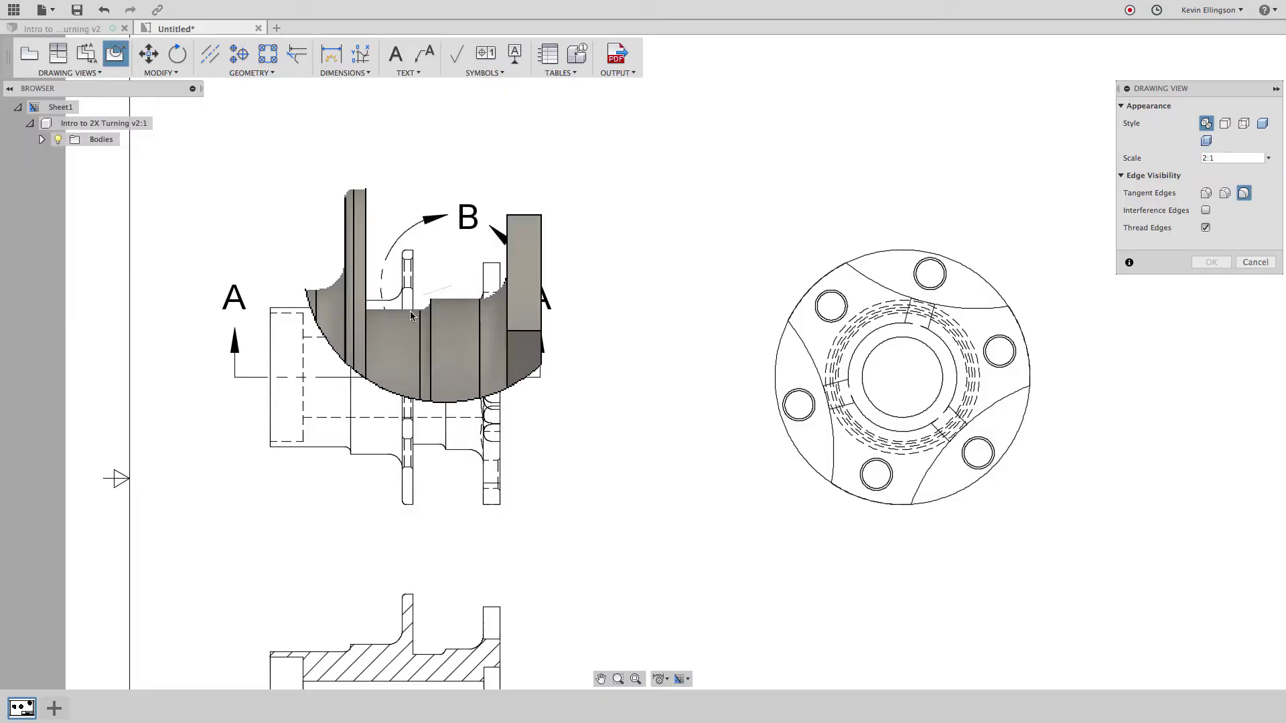
Step: Place the 2:1 Detail B view near the top of the sheet
scroll(410, 318, down, 2)
scroll(410, 318, down, 4)
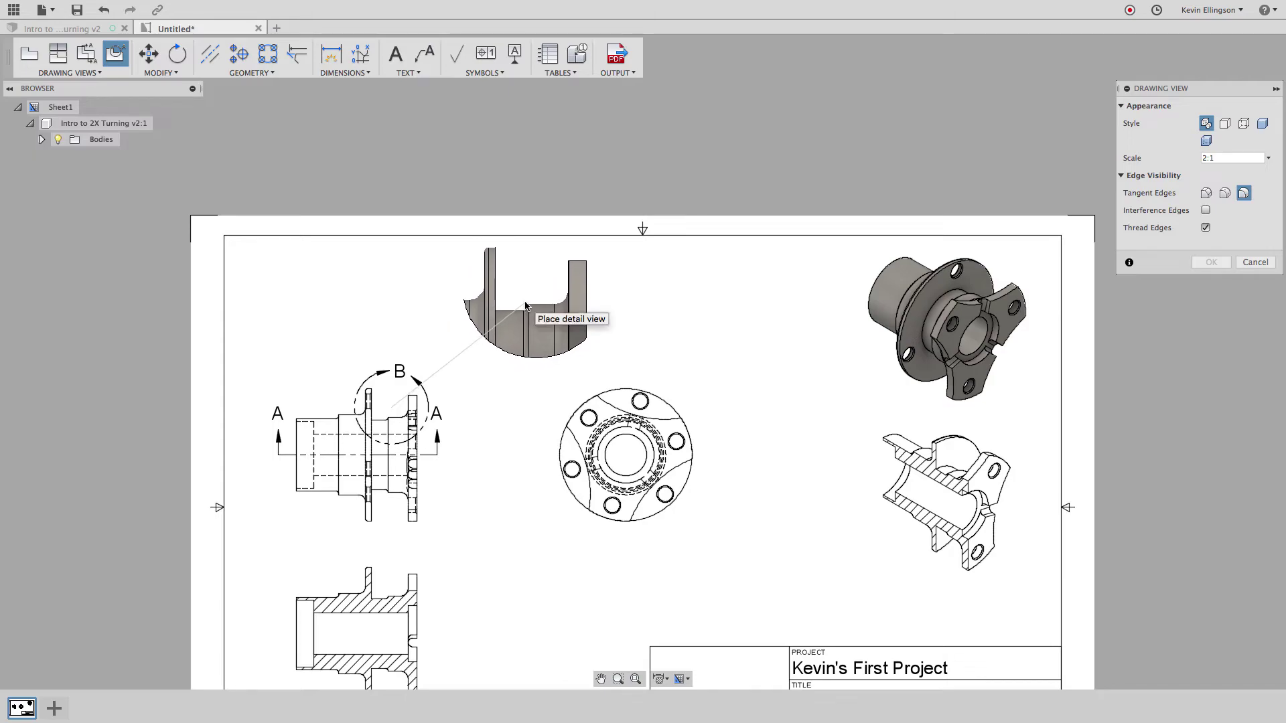
click(521, 303)
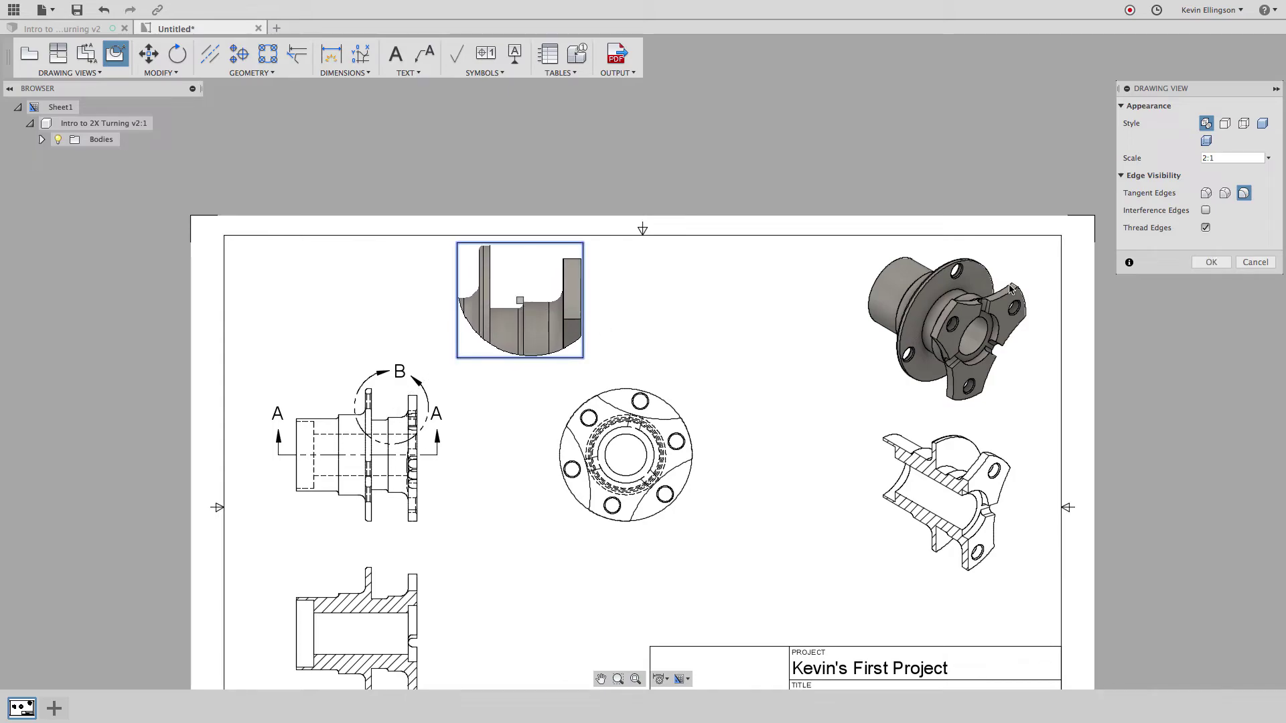
right_click(637, 306)
click(693, 298)
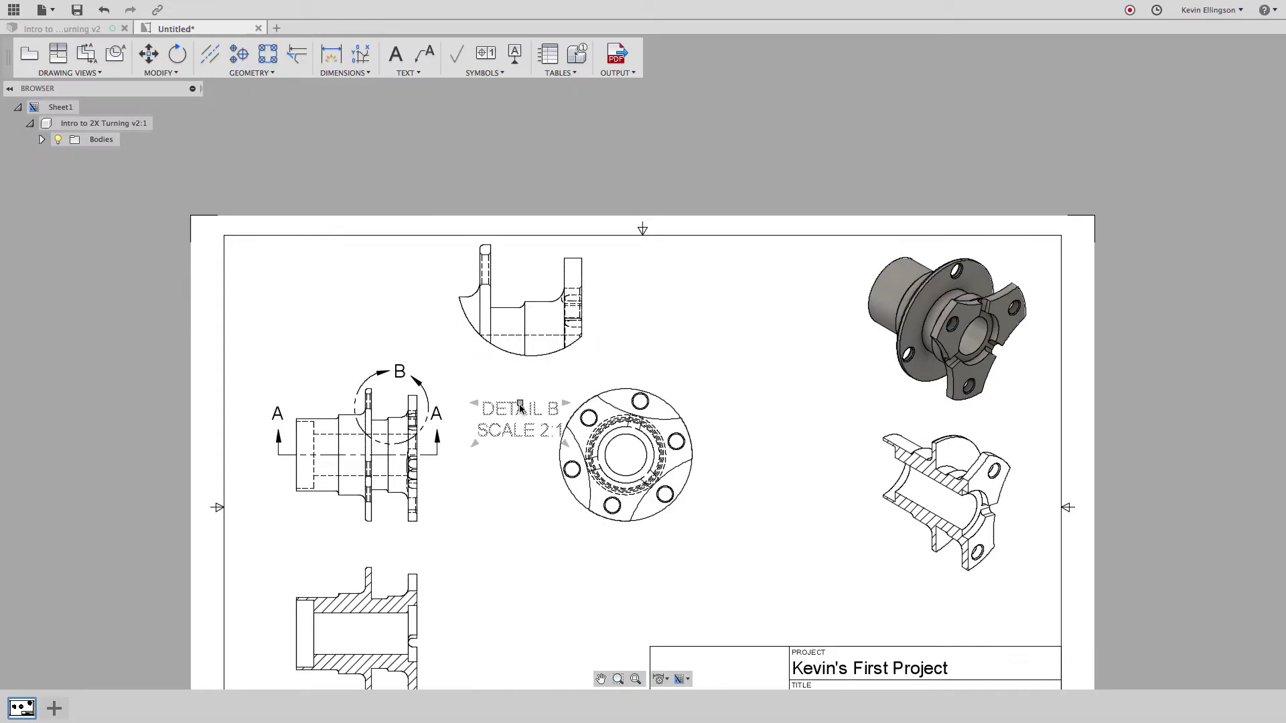
Step: Move the DETAIL B label beside its detail view
drag(519, 405, 665, 290)
click(566, 338)
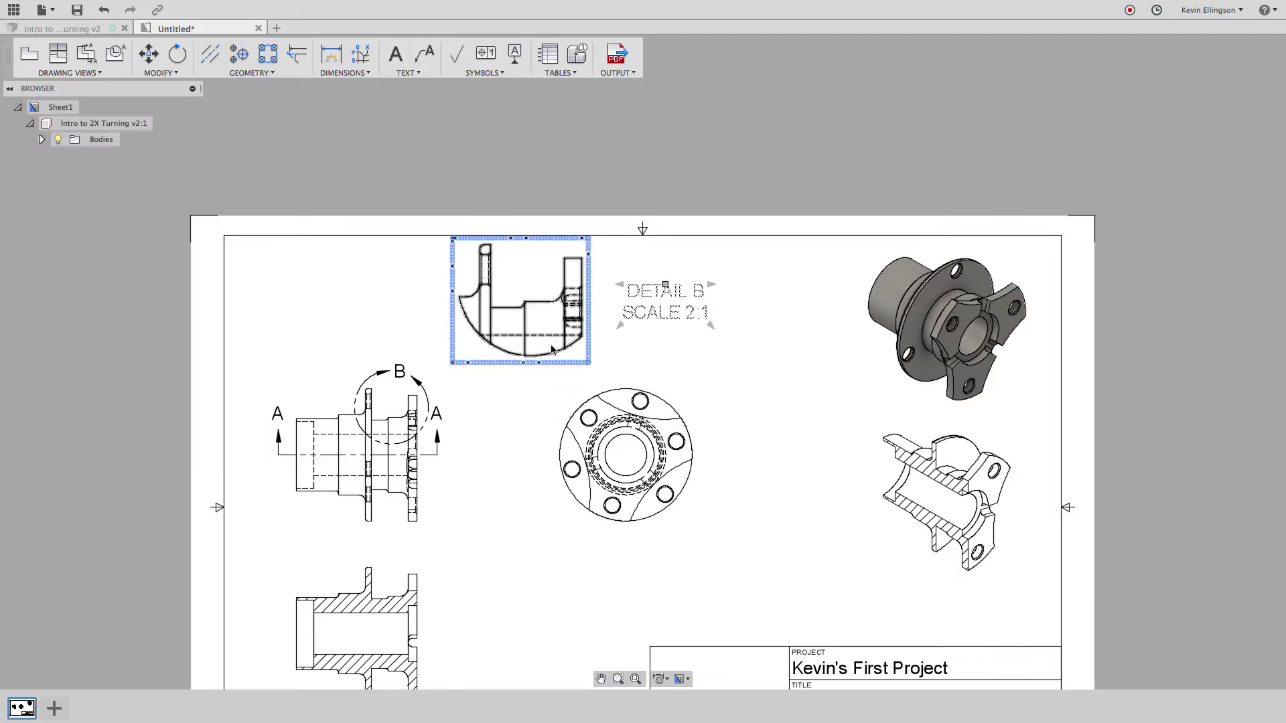
click(499, 397)
Step: Enlarge detail circle B so it surrounds the whole flange
scroll(426, 384, up, 5)
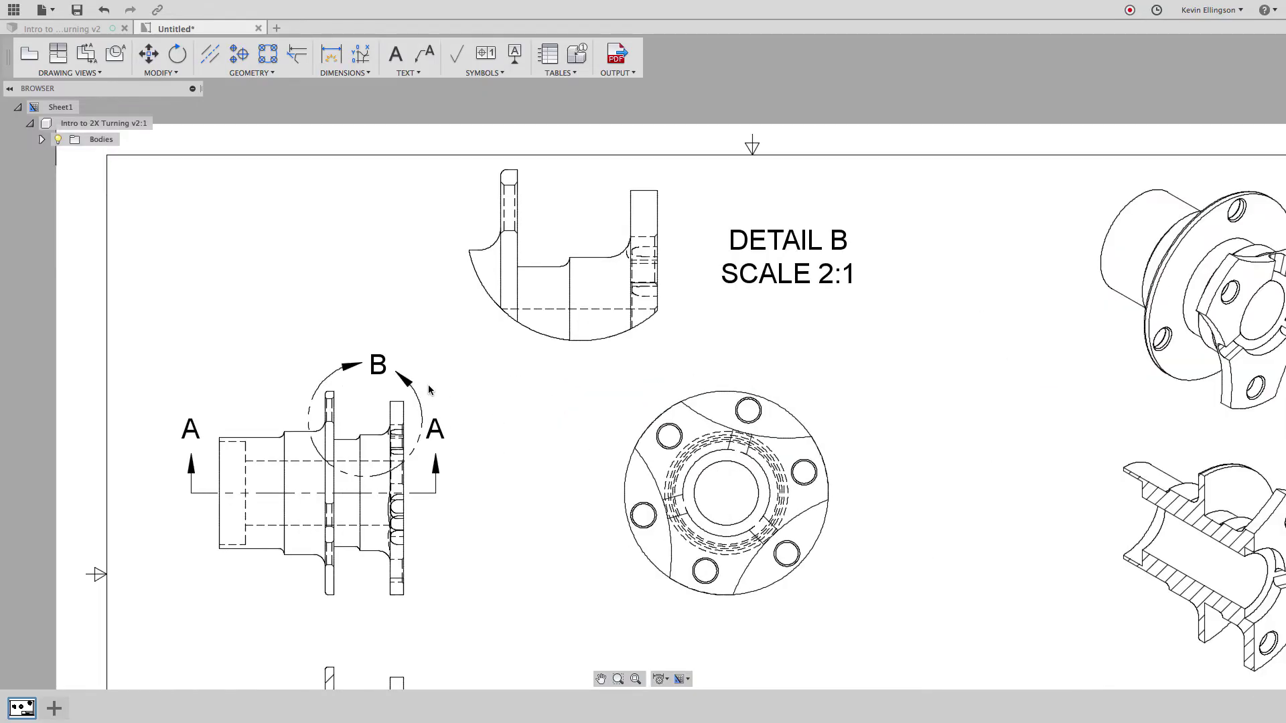
click(417, 392)
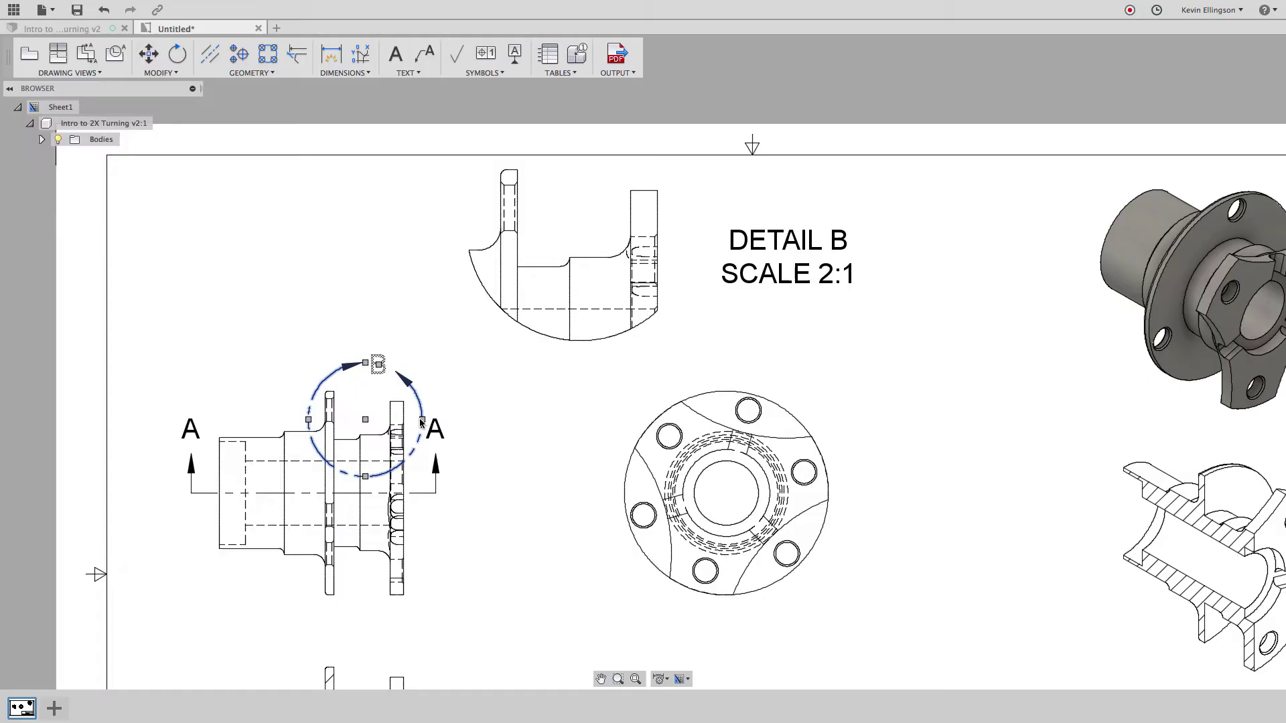
mouse_move(420, 422)
mouse_down()
mouse_move(420, 375)
mouse_move(407, 420)
mouse_up()
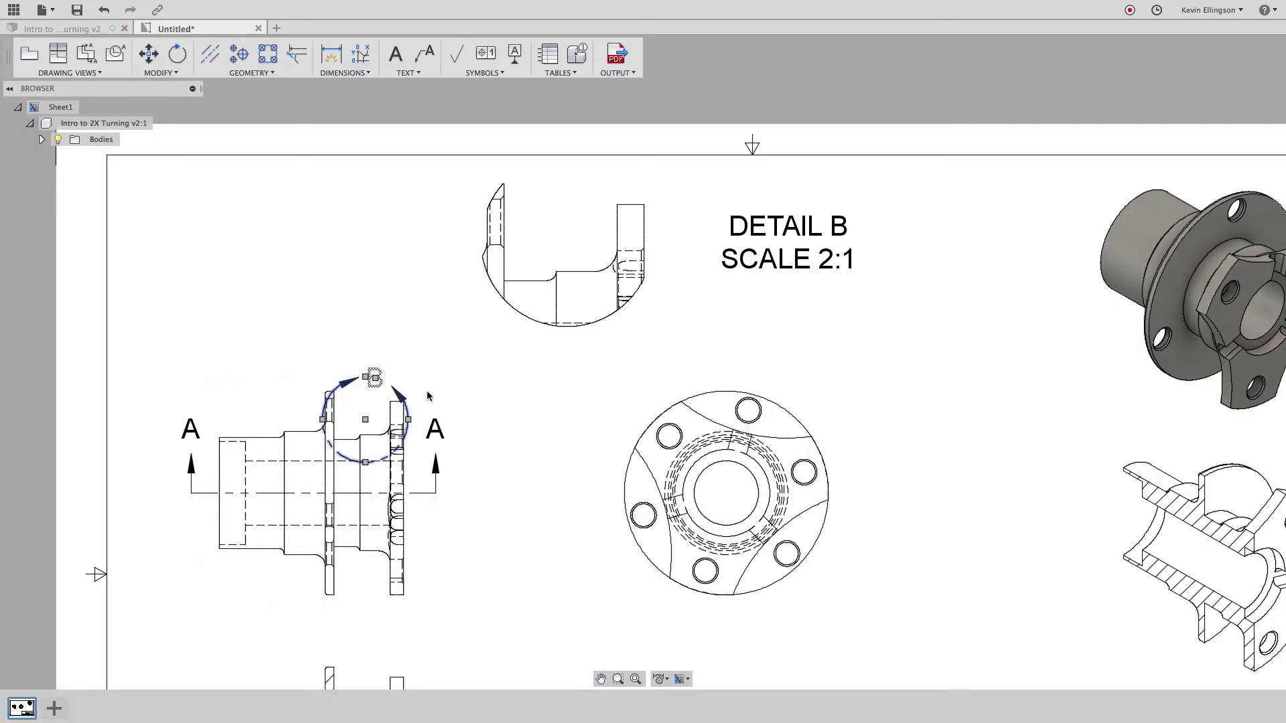
scroll(375, 405, up, 3)
click(284, 413)
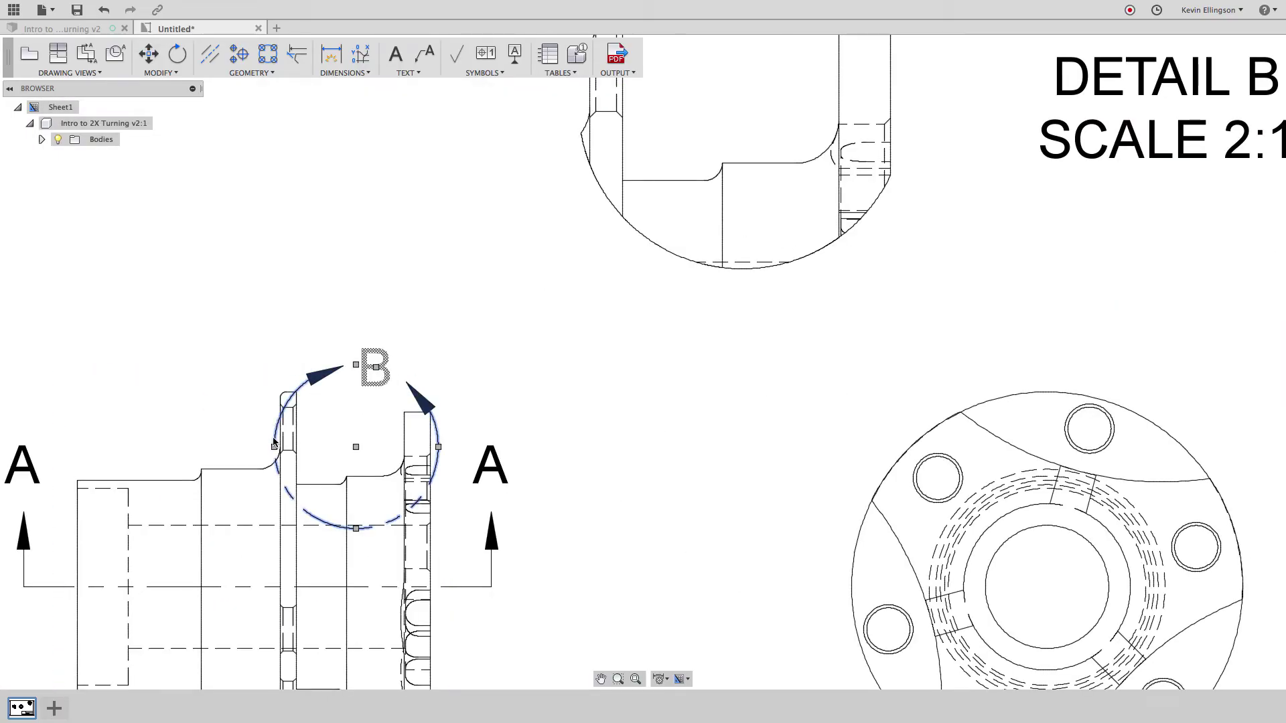
drag(274, 447, 215, 436)
scroll(666, 419, down, 2)
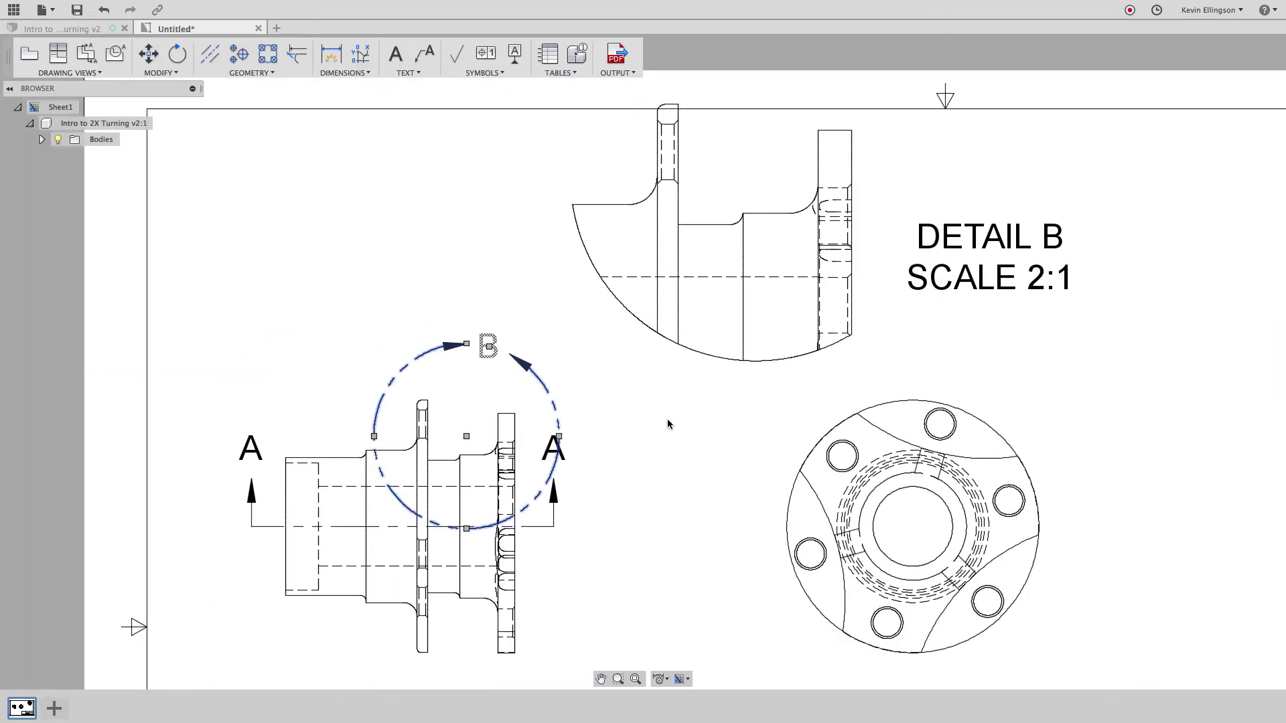
click(693, 425)
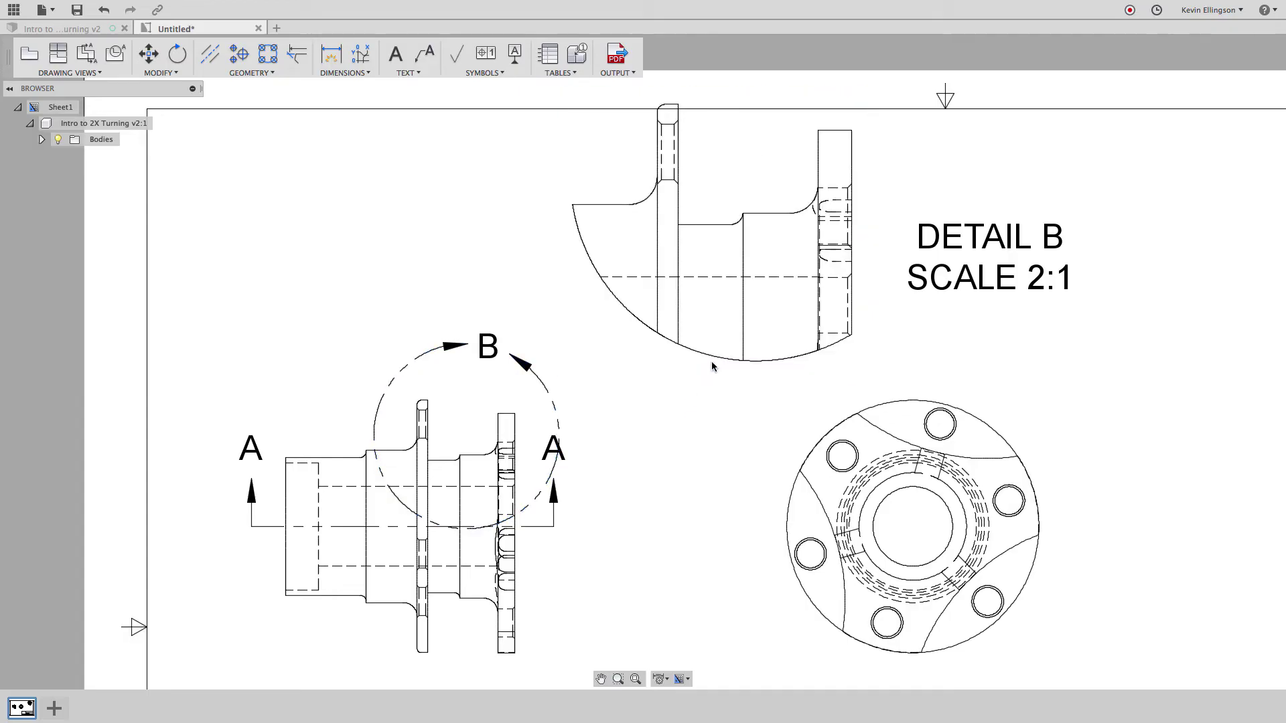
Step: Reposition detail view B slightly lower and to the right on the sheet
drag(711, 233, 711, 271)
scroll(713, 267, down, 2)
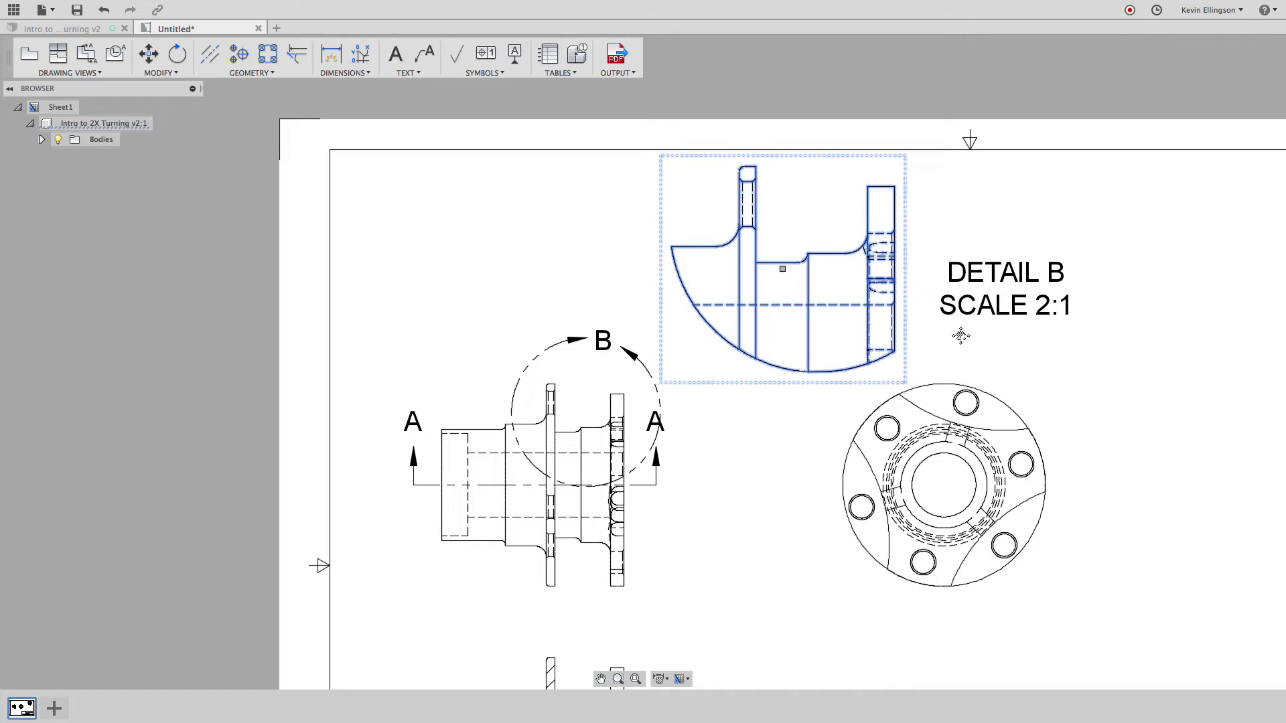
middle_drag(817, 298, 781, 284)
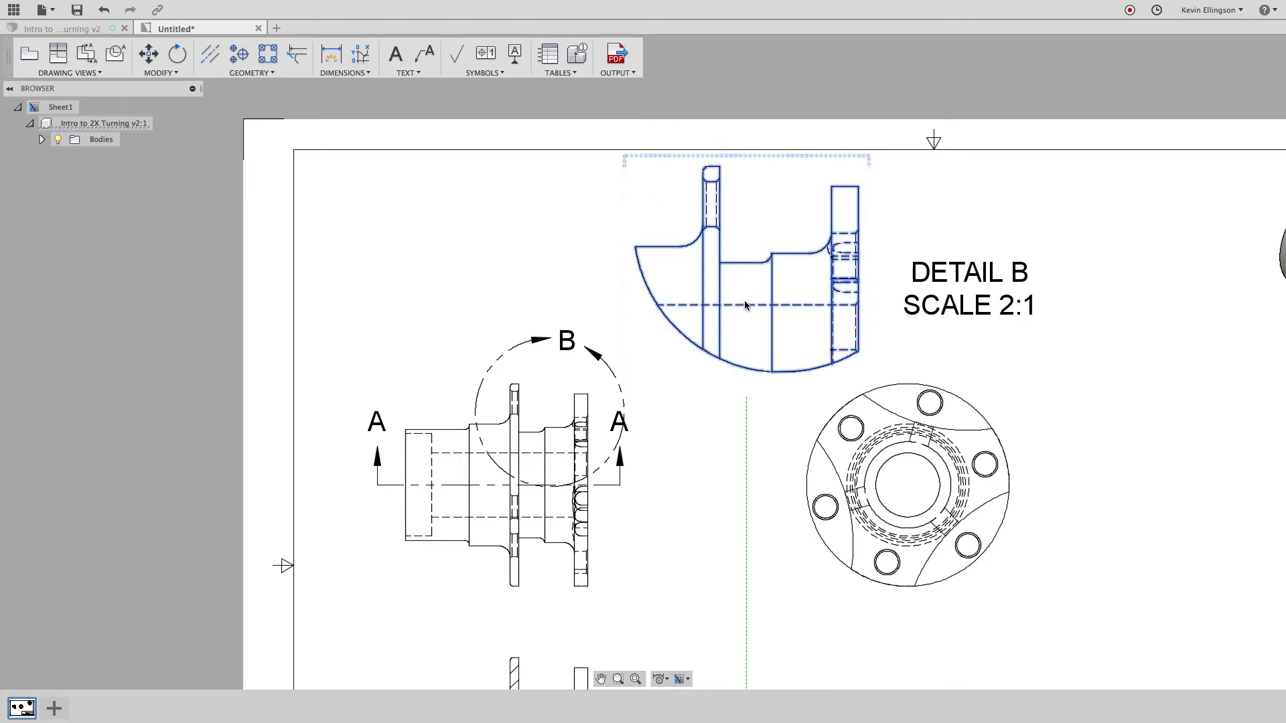
drag(743, 272, 758, 265)
click(712, 392)
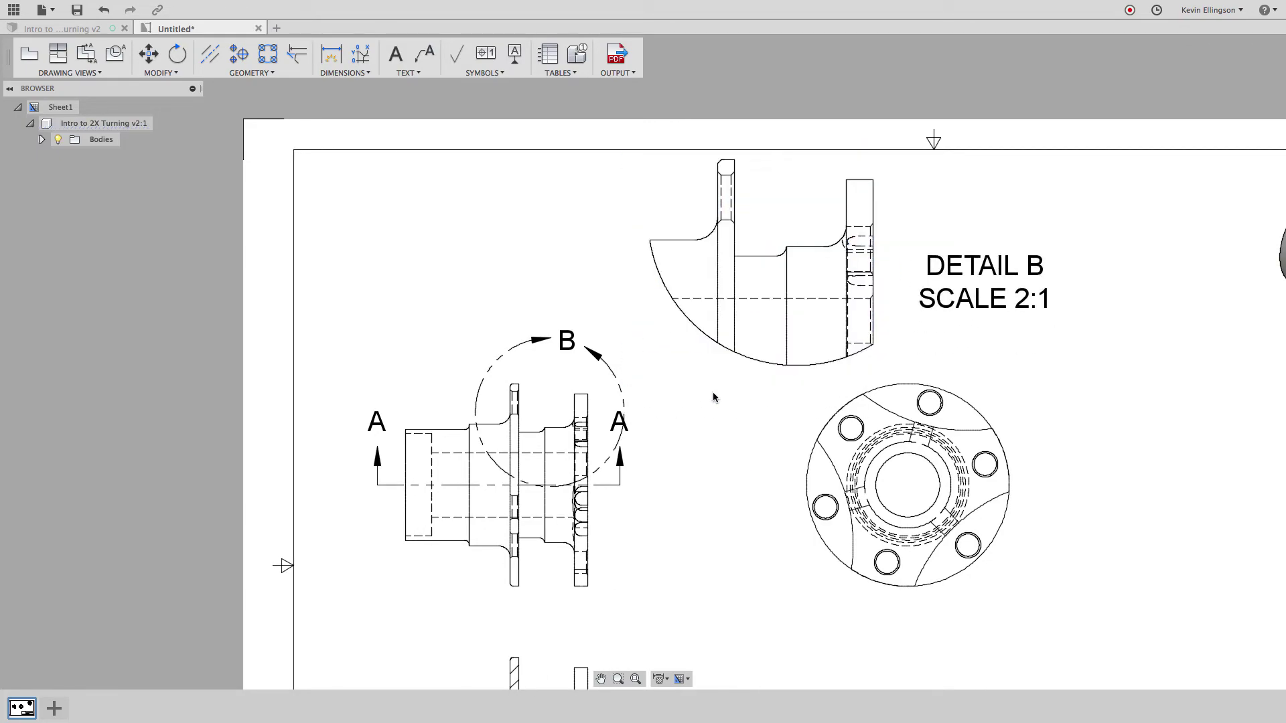
scroll(718, 394, down, 3)
middle_drag(725, 397, 628, 371)
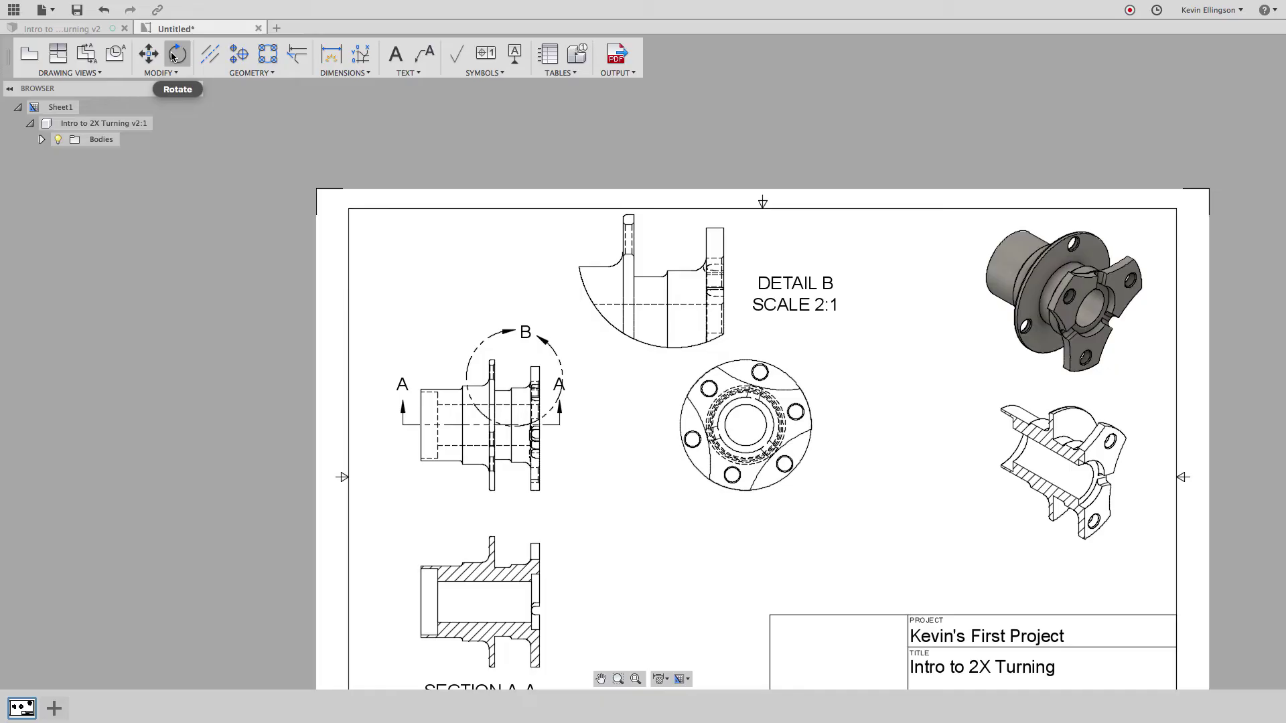
Step: Add a centerline between the bore edges of Section A-A and stretch it past both ends
click(208, 58)
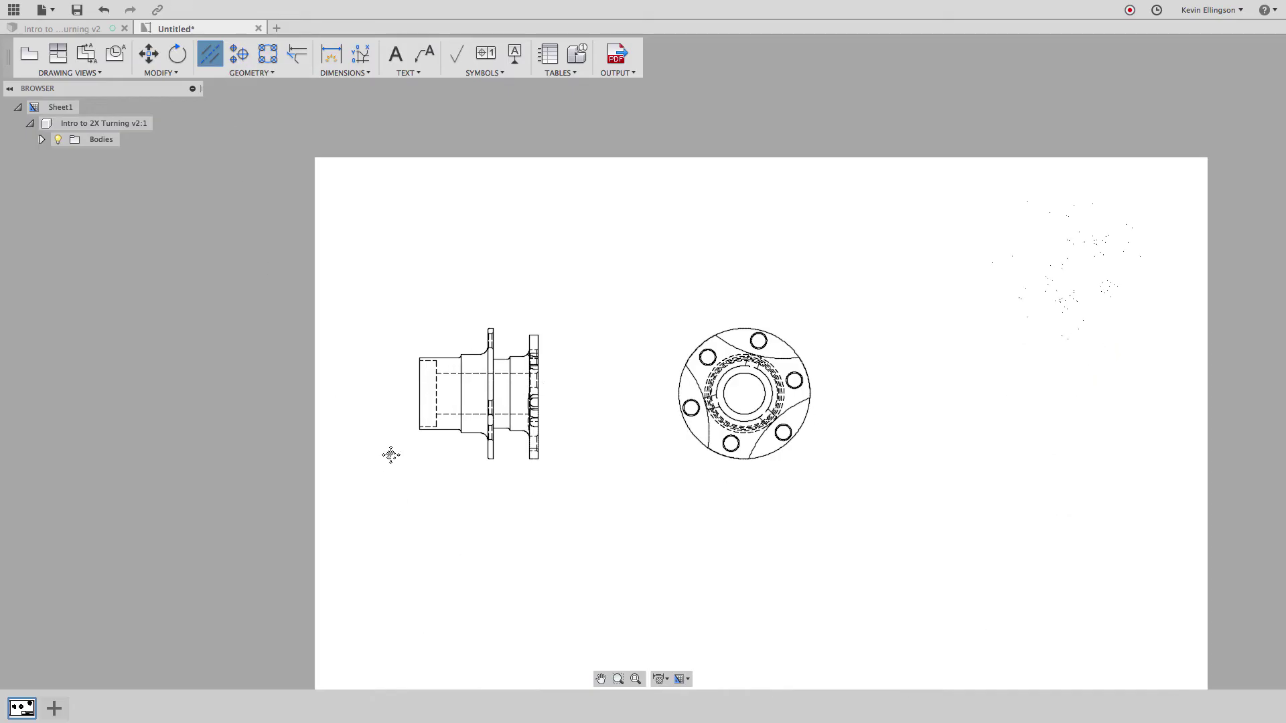
scroll(471, 466, up, 5)
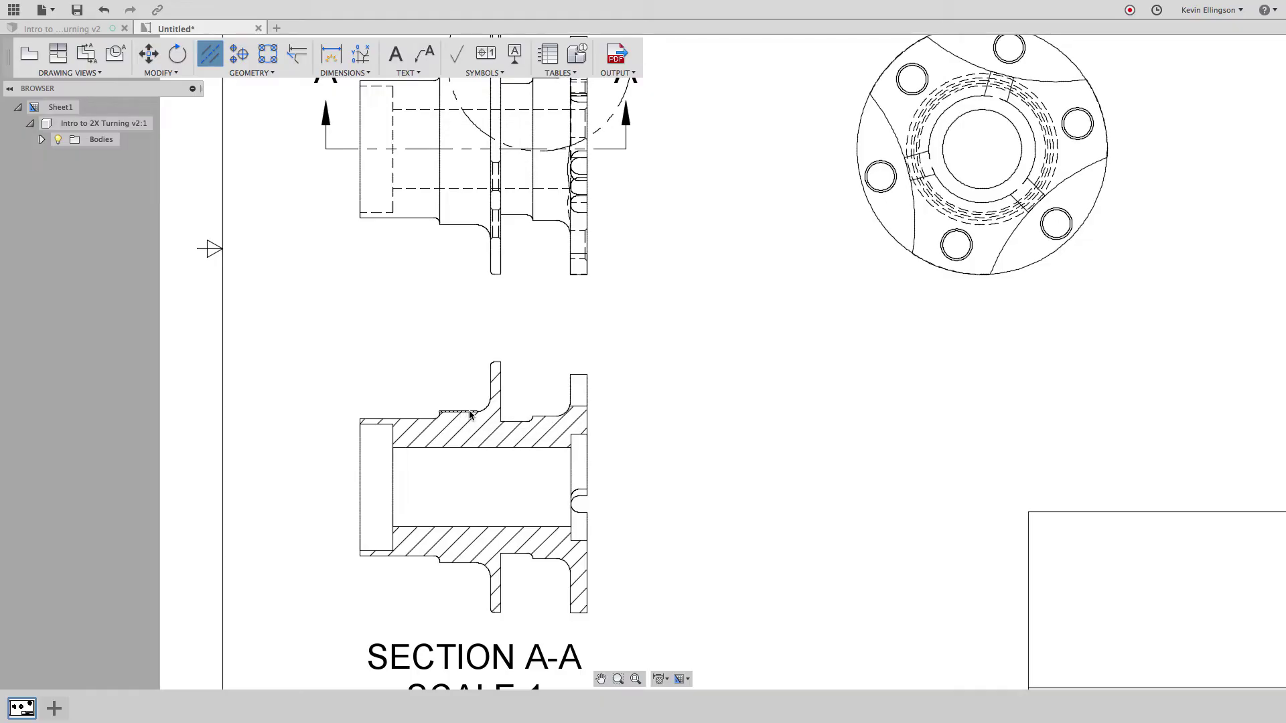
click(456, 565)
key(Escape)
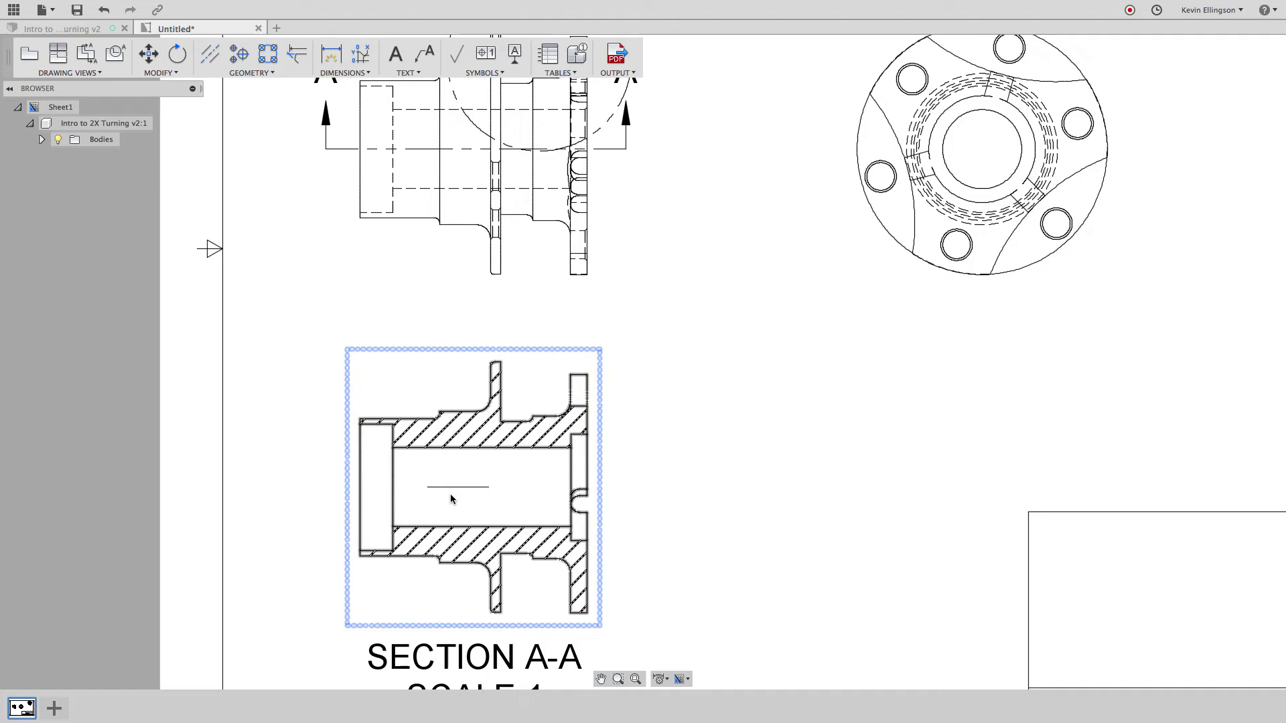
click(458, 488)
drag(427, 487, 335, 490)
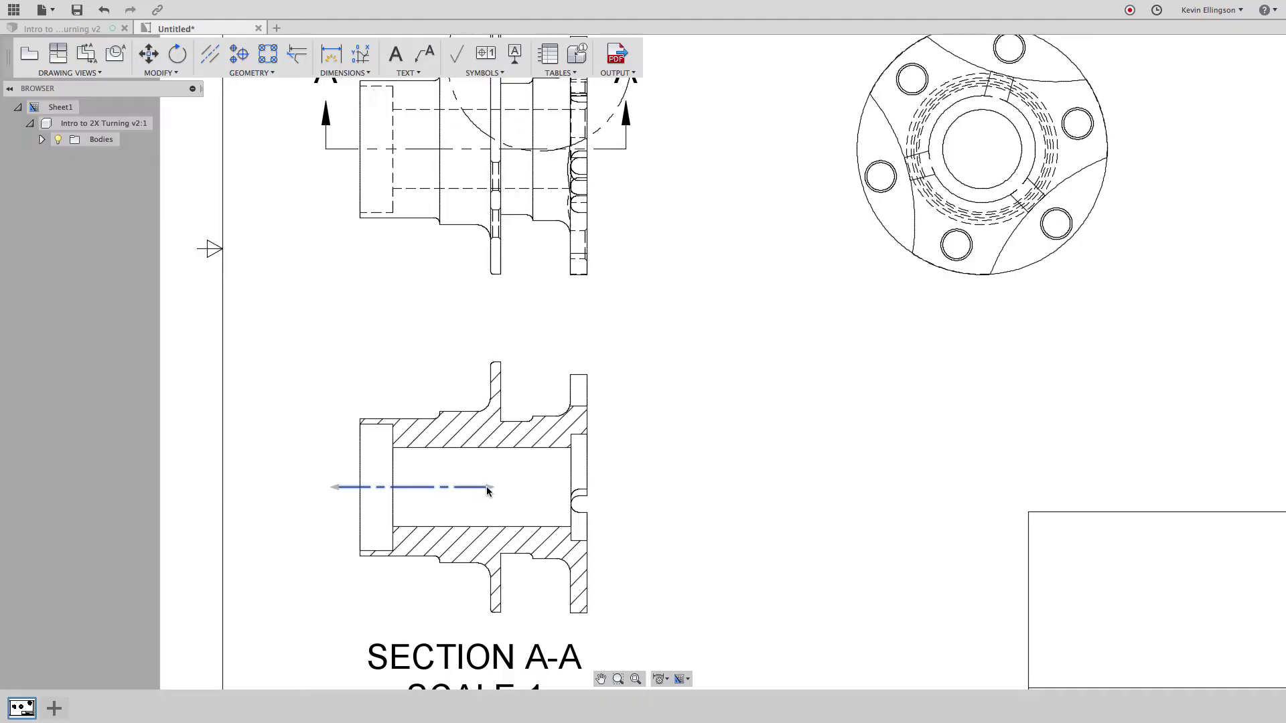
drag(488, 488, 615, 488)
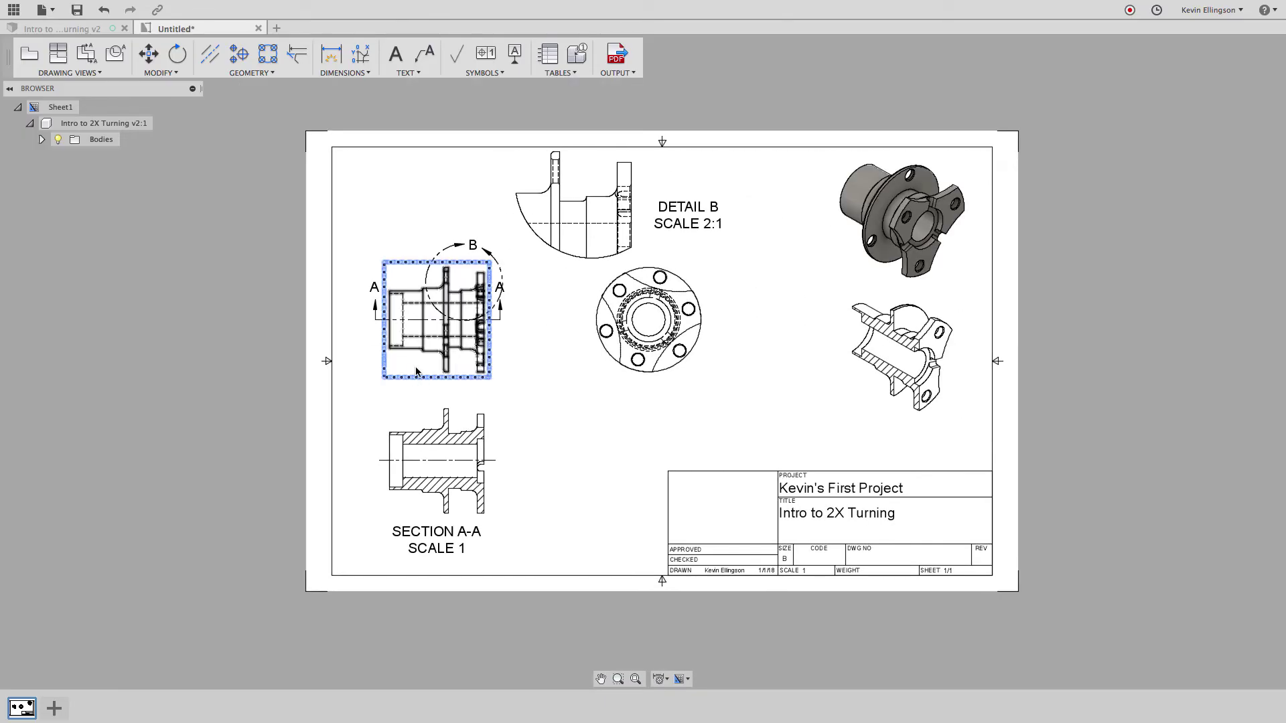
Step: Add a bolt-circle center mark pattern through the upper-left, bottom and right bolt holes
scroll(768, 357, up, 3)
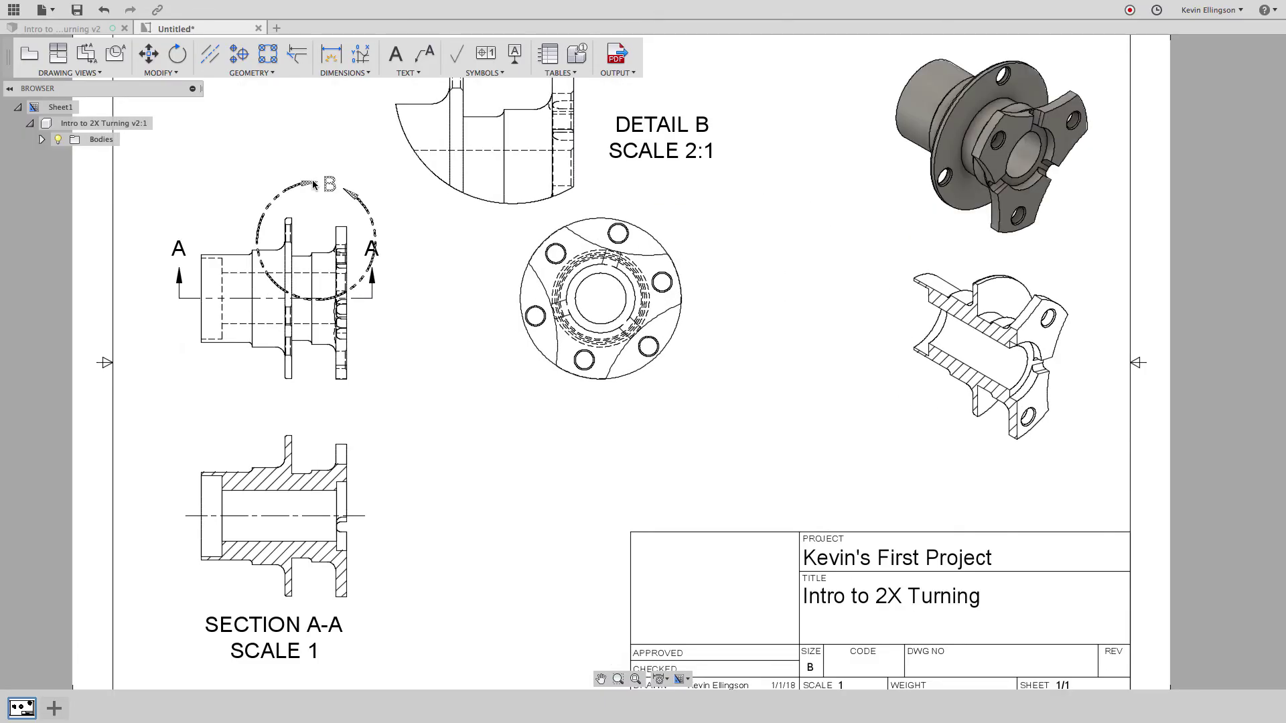
click(266, 62)
scroll(601, 309, up, 5)
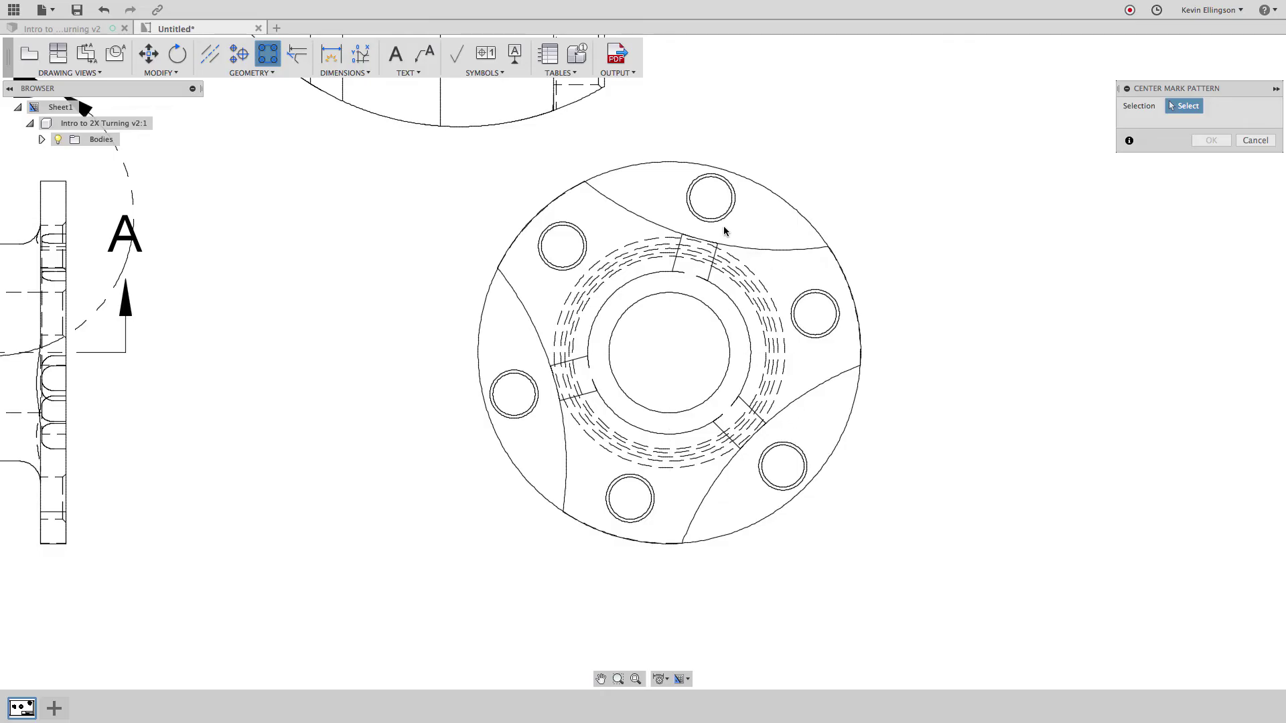
click(573, 266)
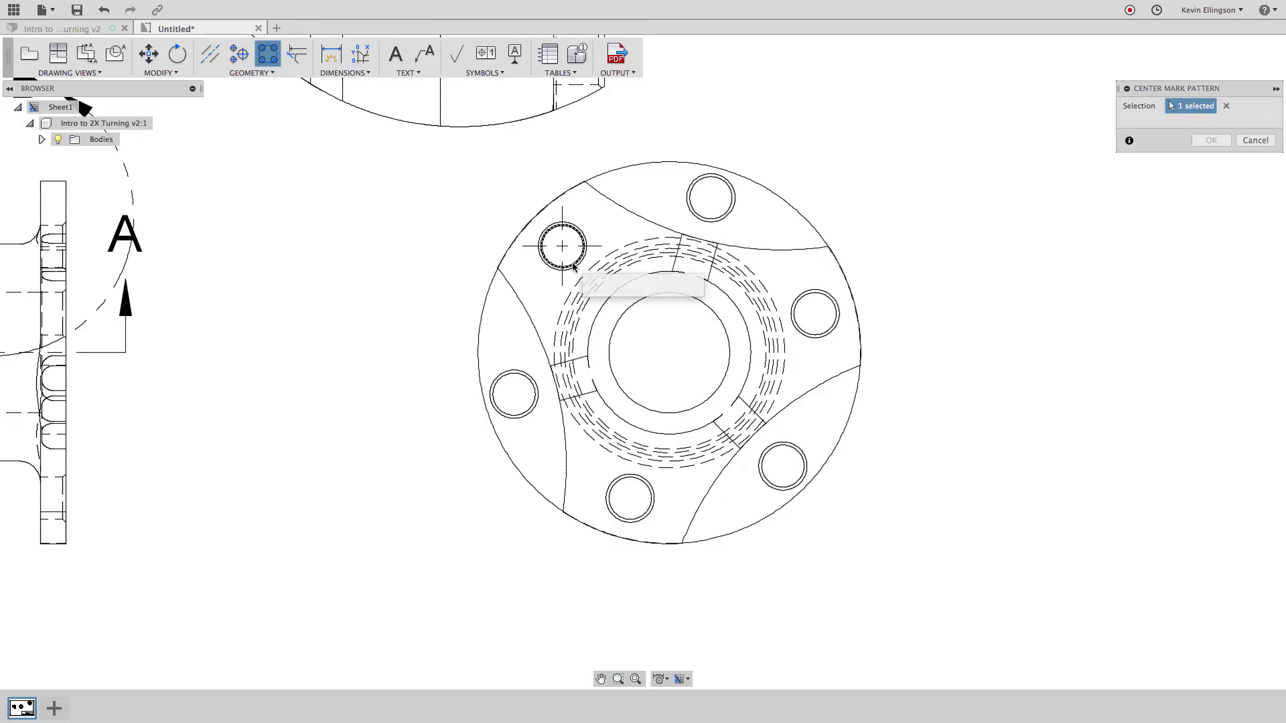
click(622, 483)
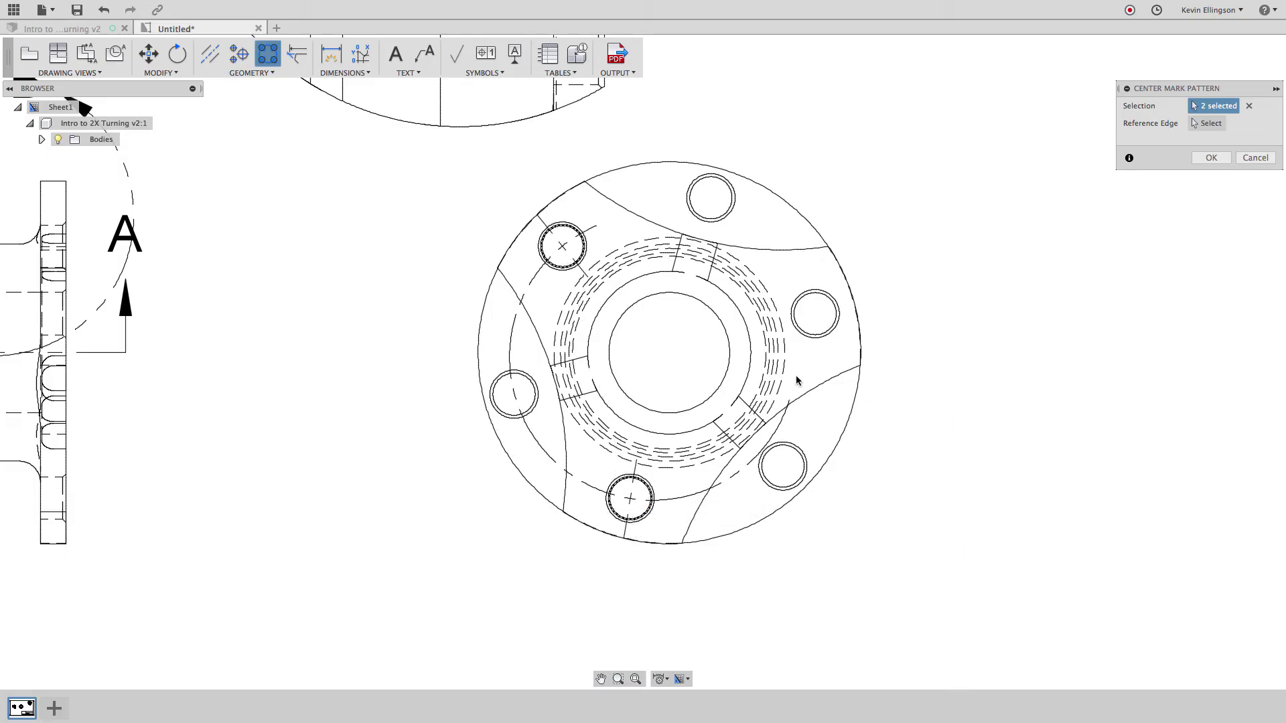
click(810, 300)
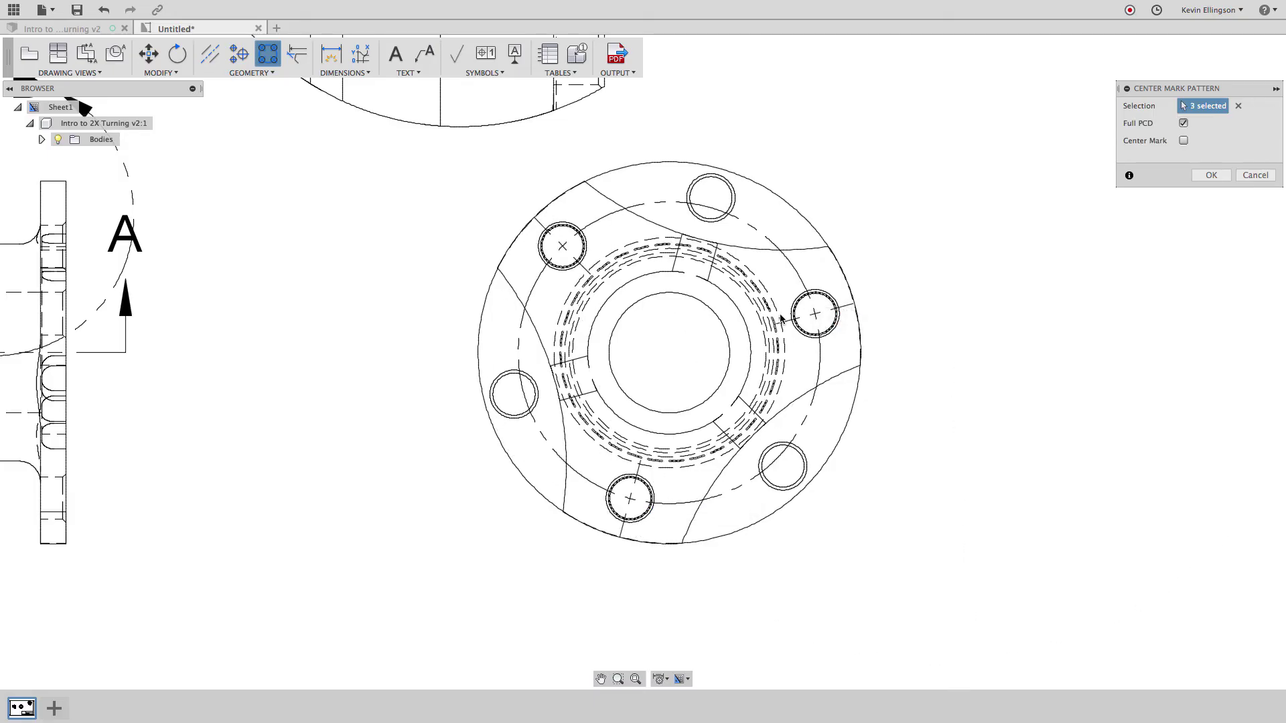
right_click(798, 317)
click(834, 316)
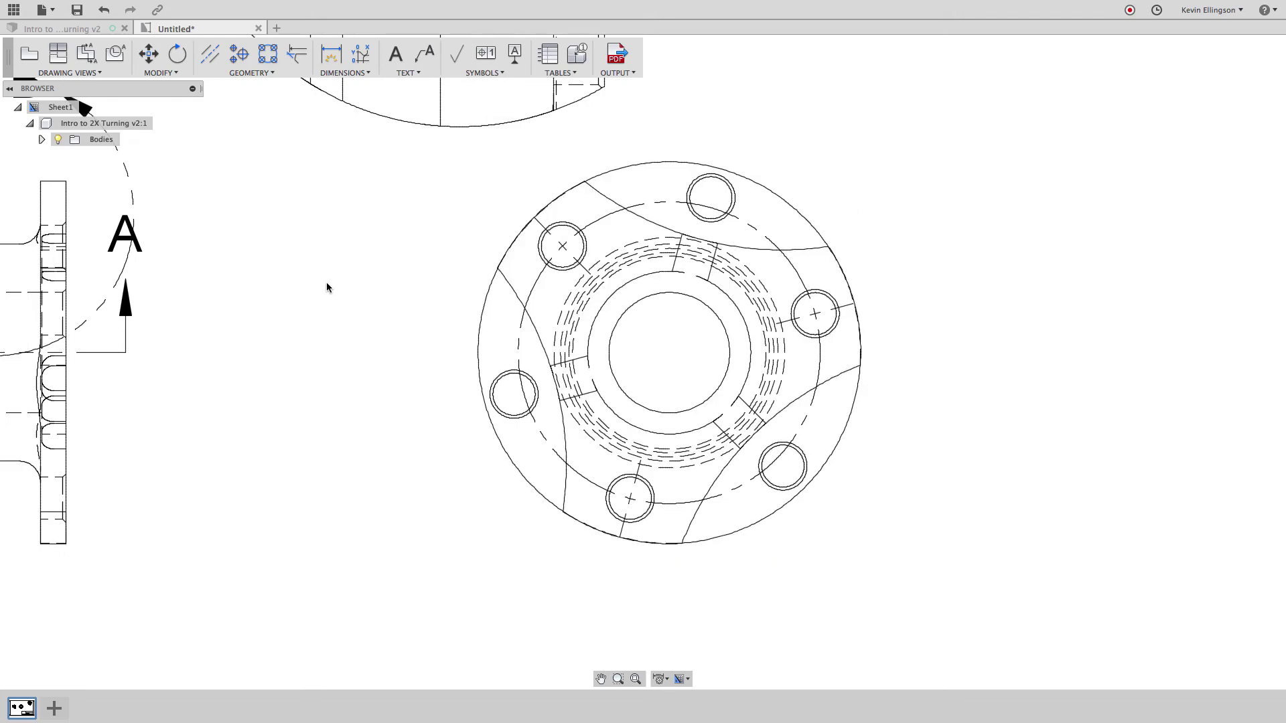
Step: Undo that pattern and recreate it on the three bolt holes, also marking the flange centre
click(104, 14)
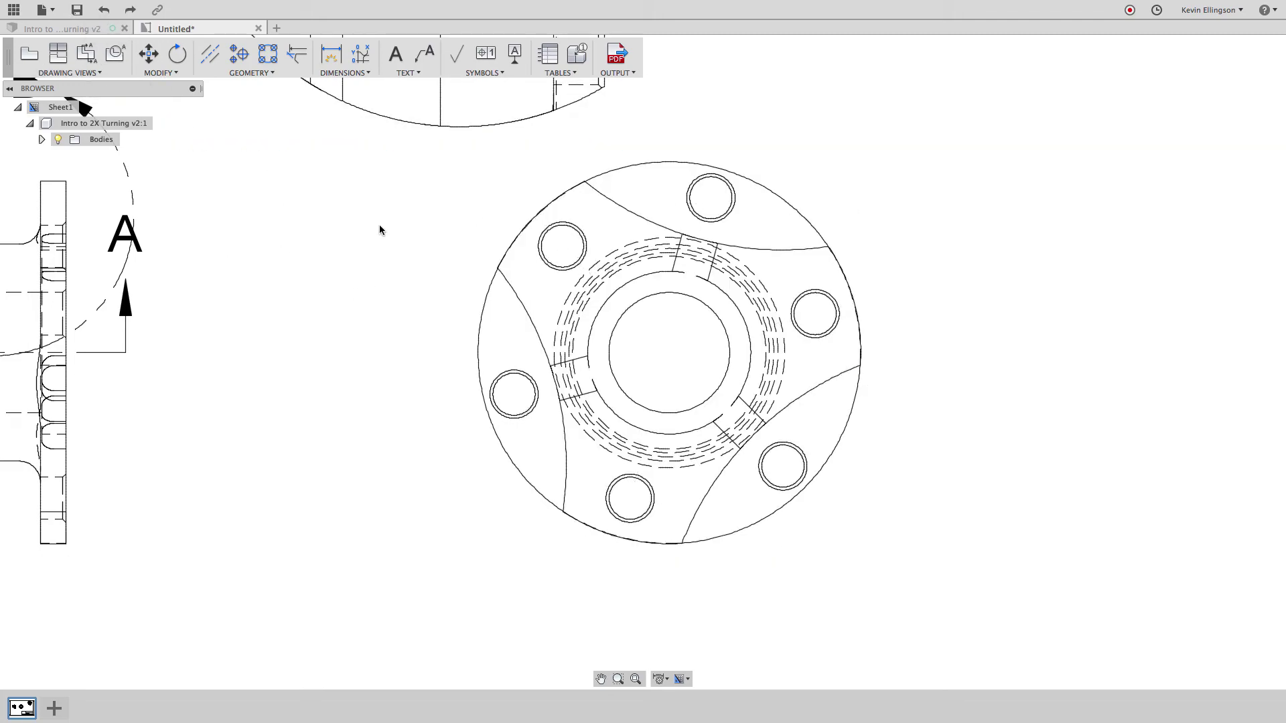
click(267, 56)
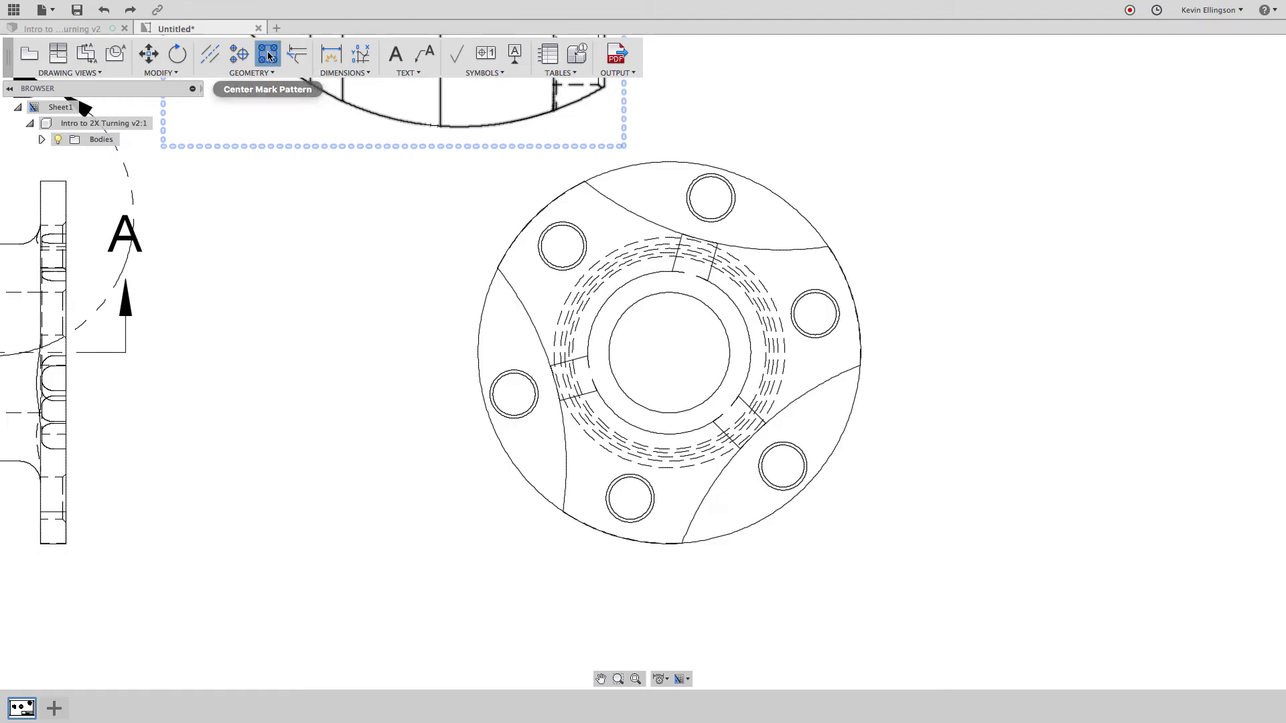
click(573, 231)
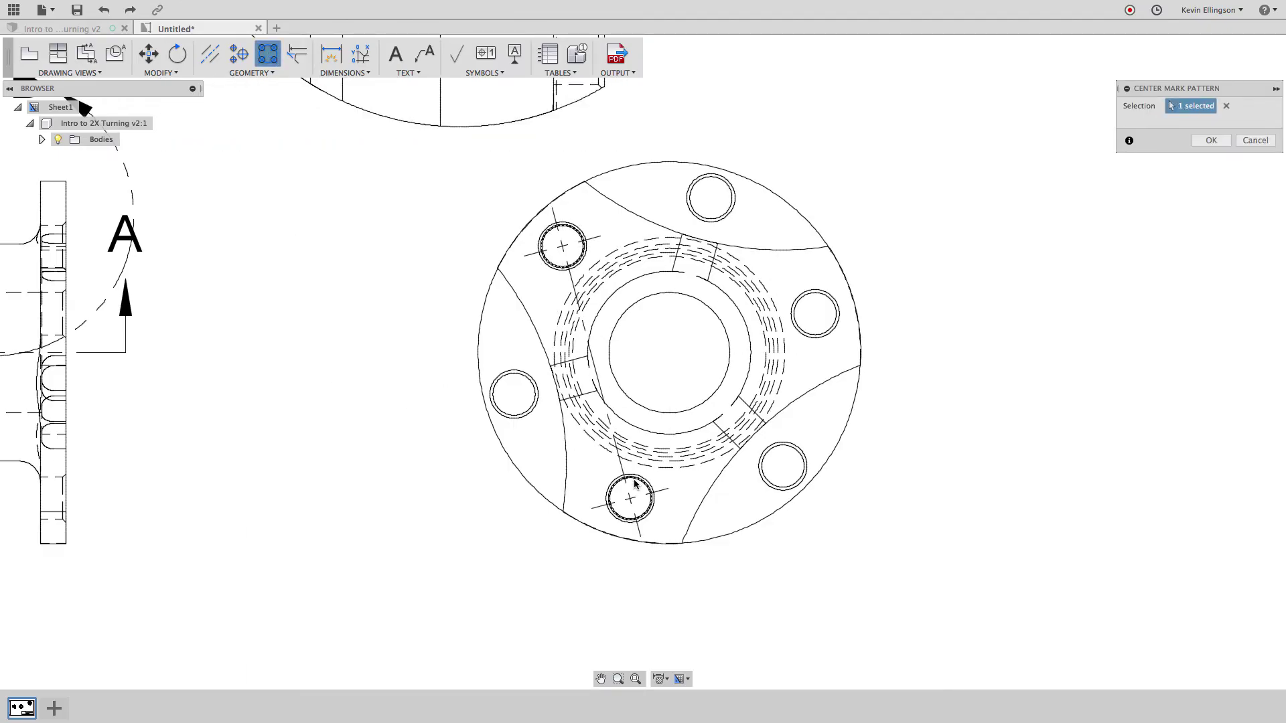
click(634, 487)
click(811, 303)
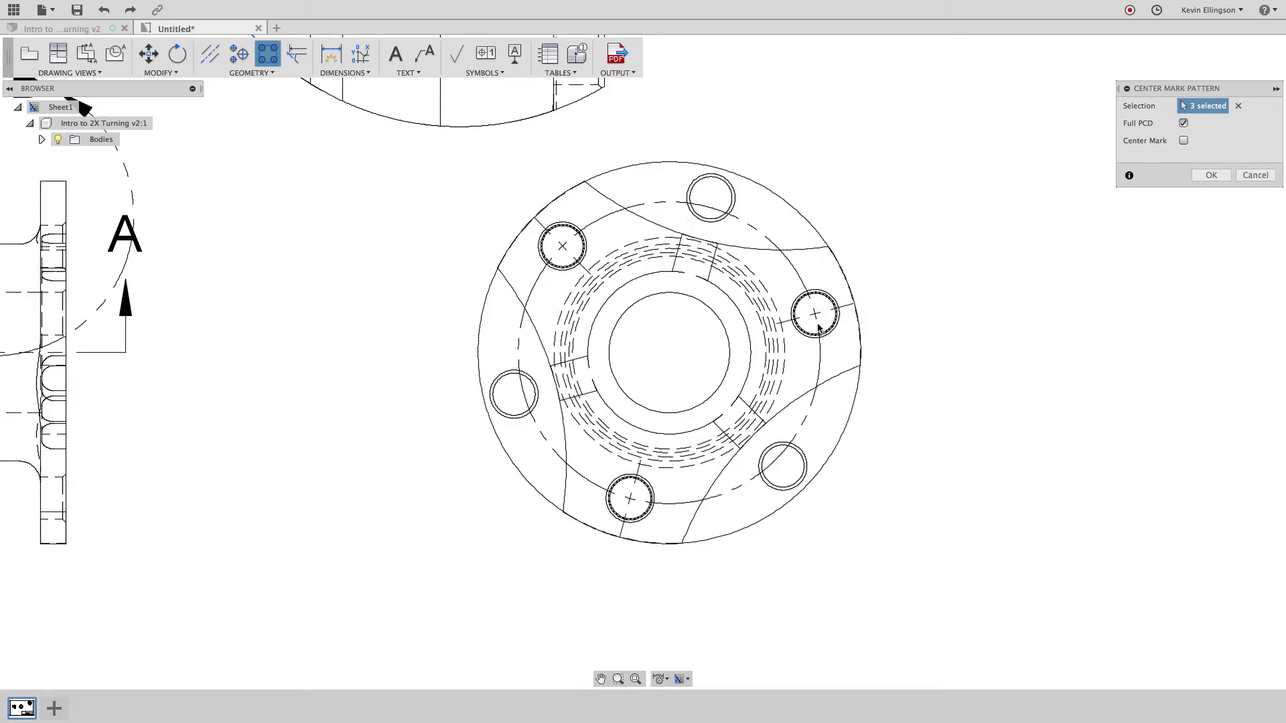
click(1183, 142)
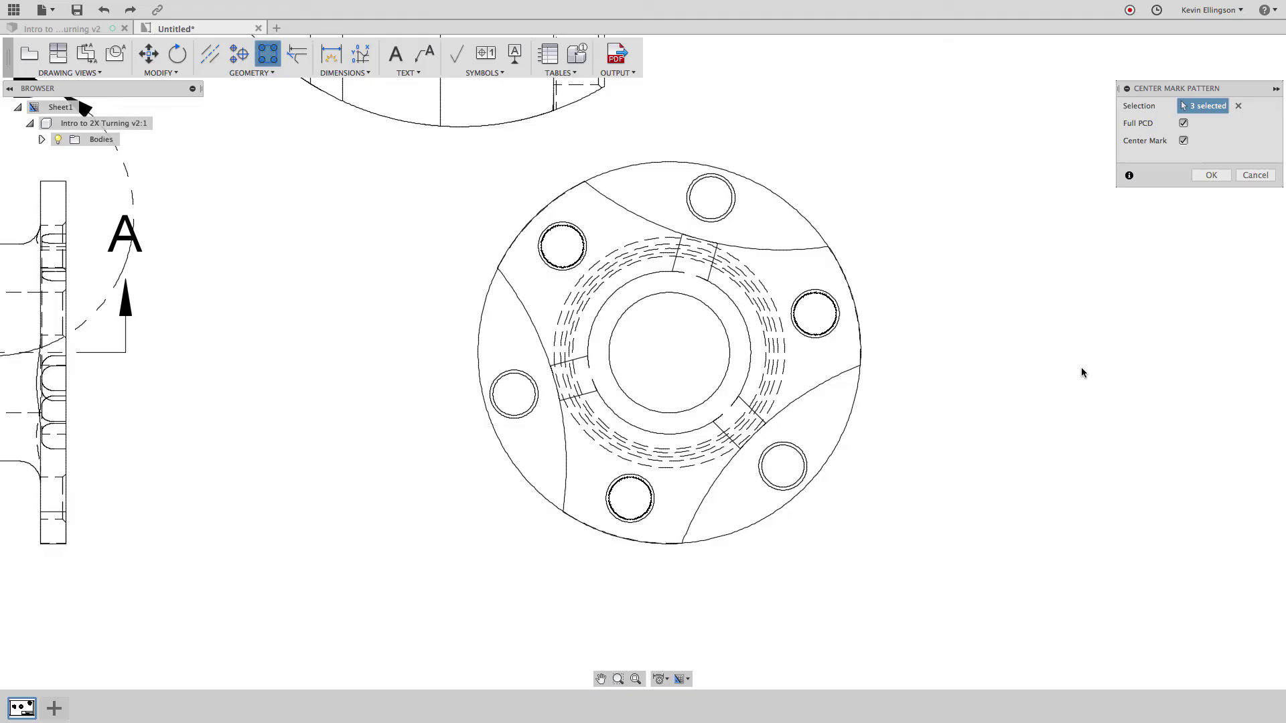
click(1210, 175)
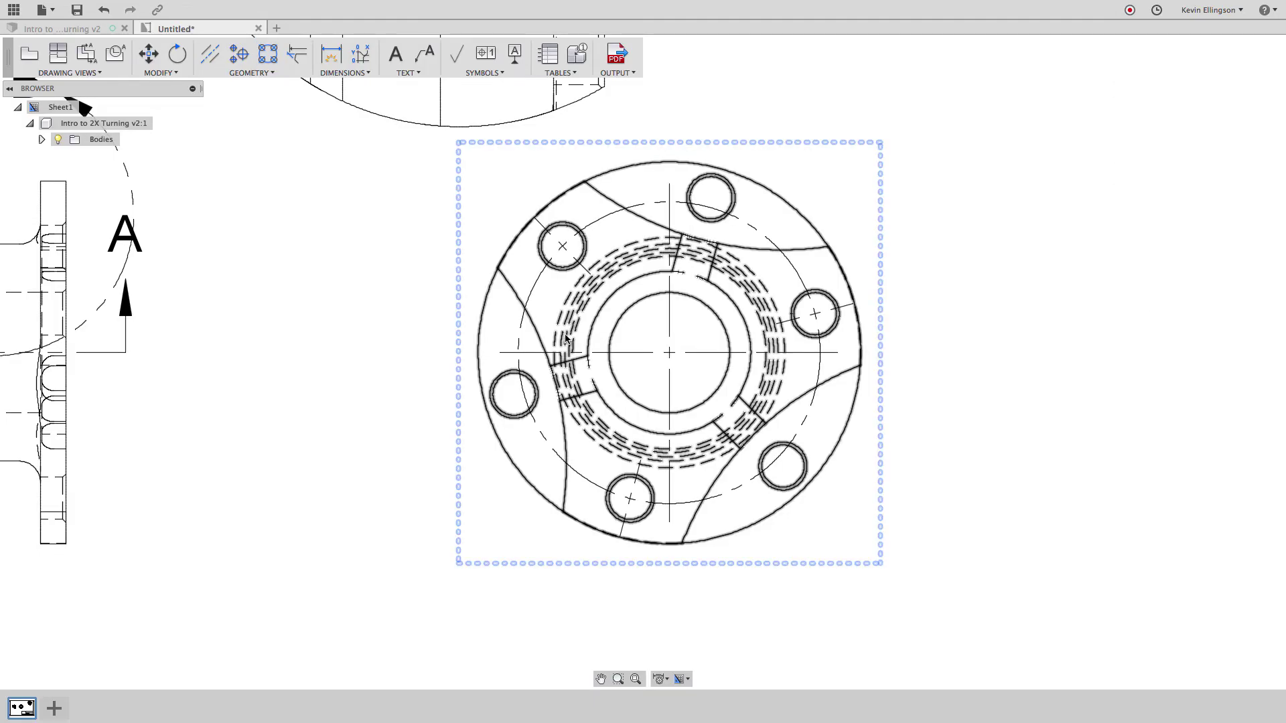
Step: Zoom and pan the sheet until the flange views, Section A-A and the title block are visible
scroll(482, 205, down, 3)
scroll(484, 256, up, 2)
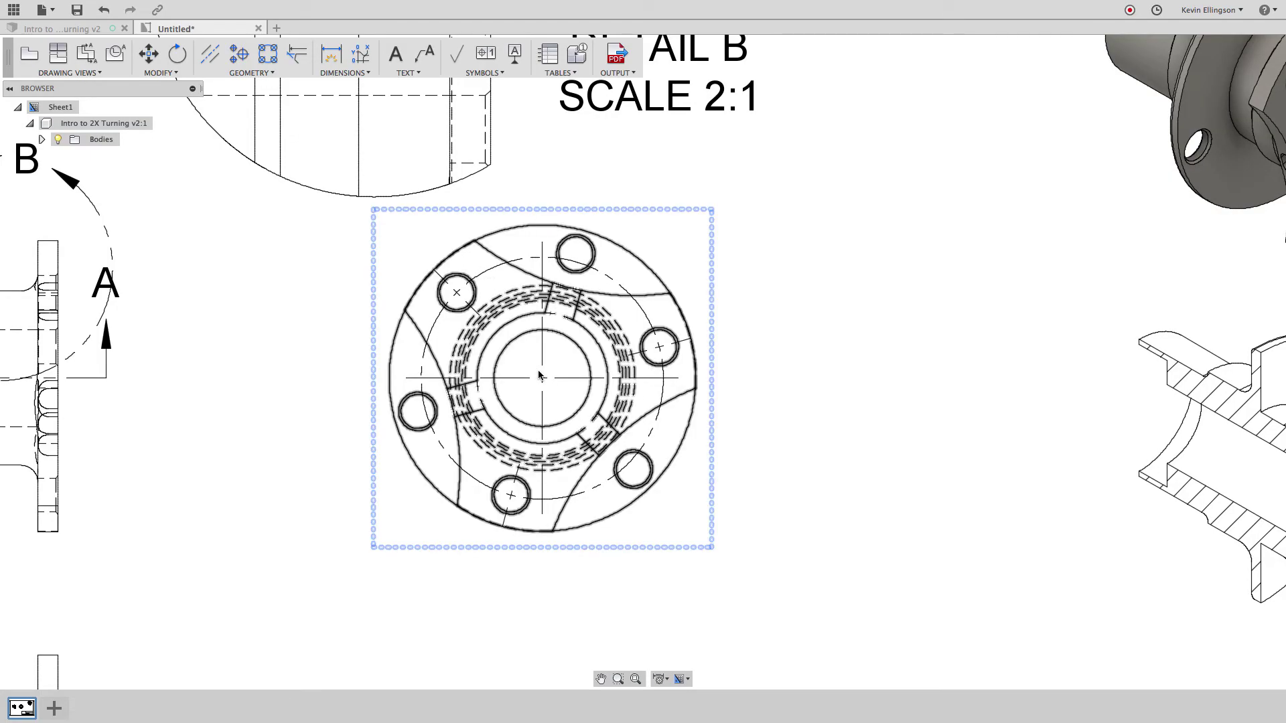
scroll(548, 392, down, 3)
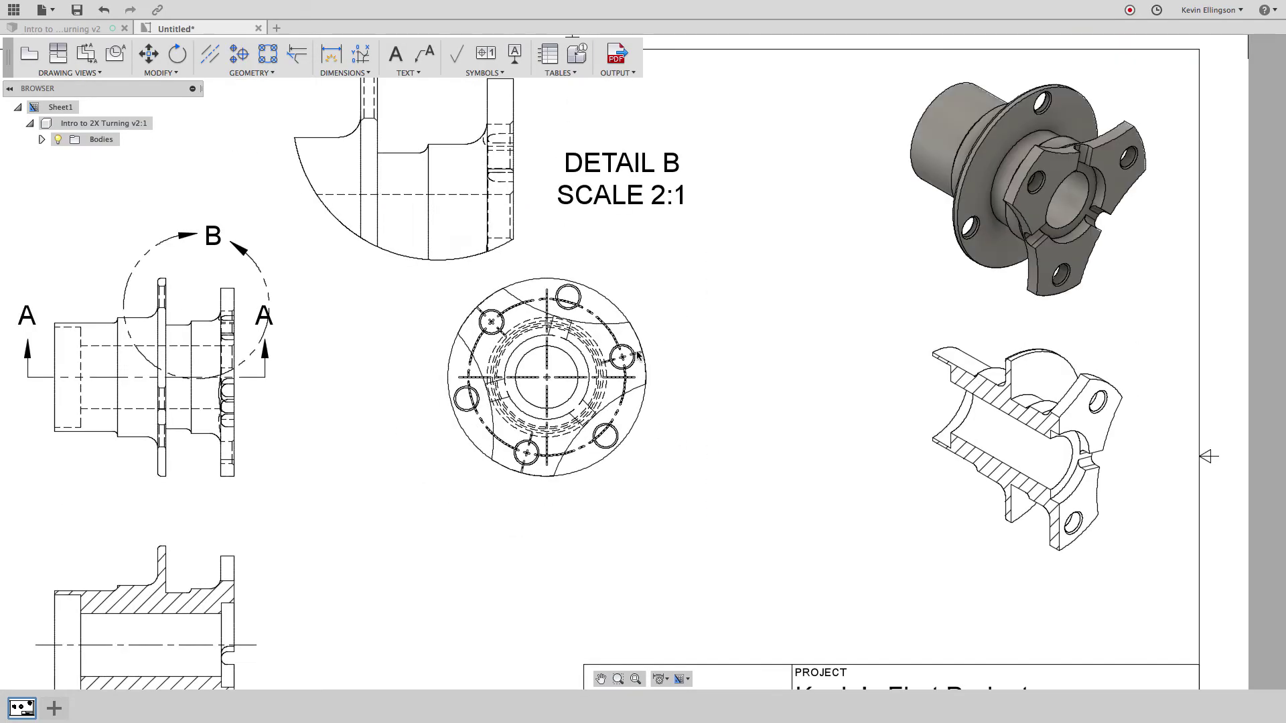
middle_drag(552, 382, 438, 395)
middle_drag(252, 274, 482, 290)
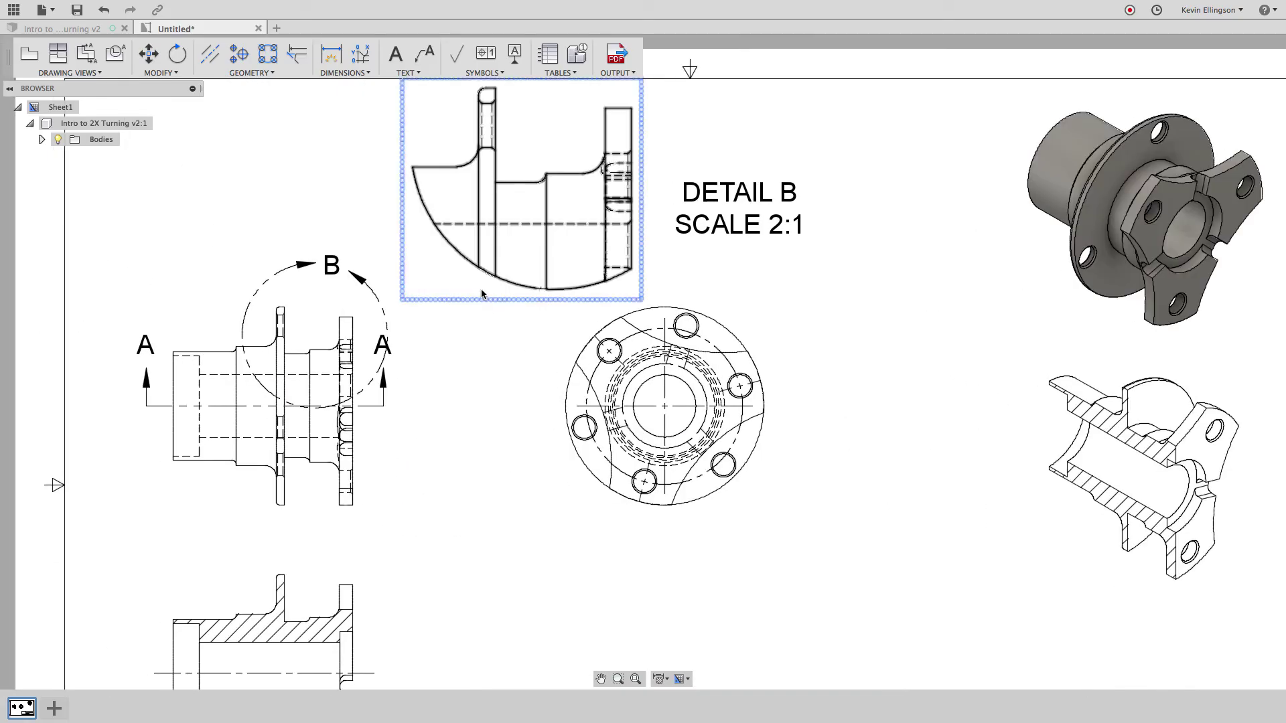
scroll(391, 286, down, 2)
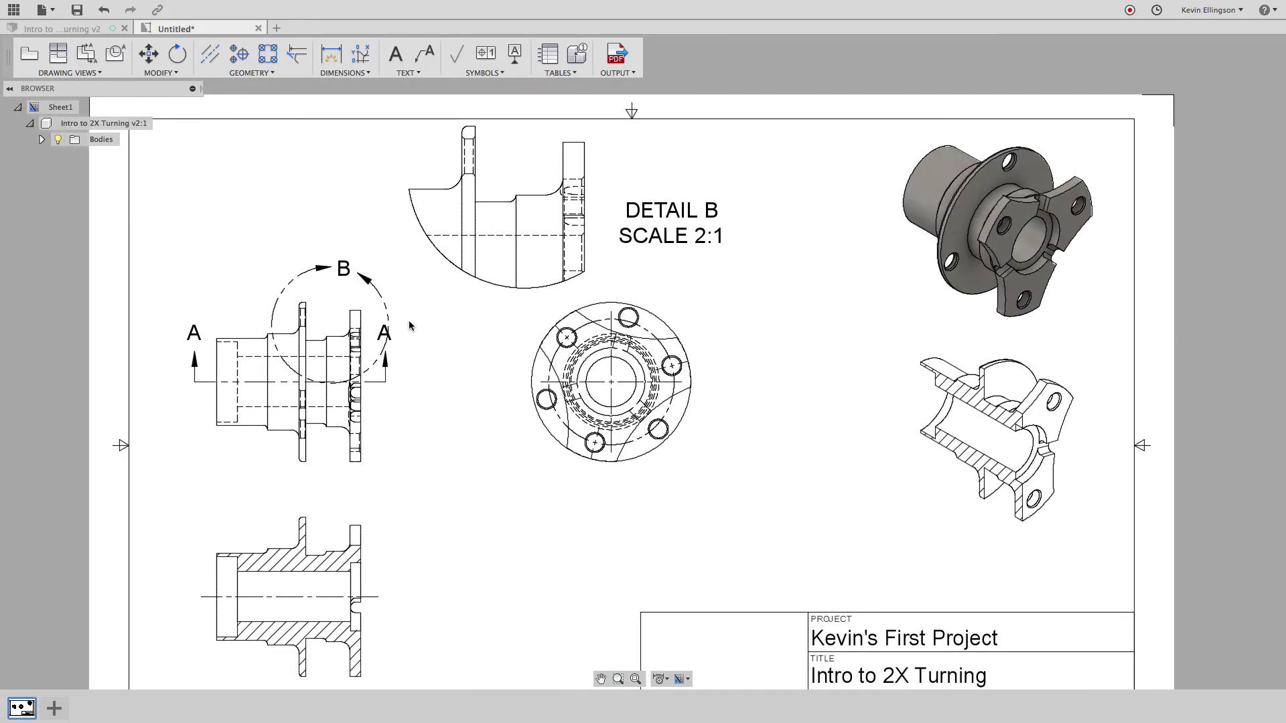
middle_drag(410, 321, 411, 278)
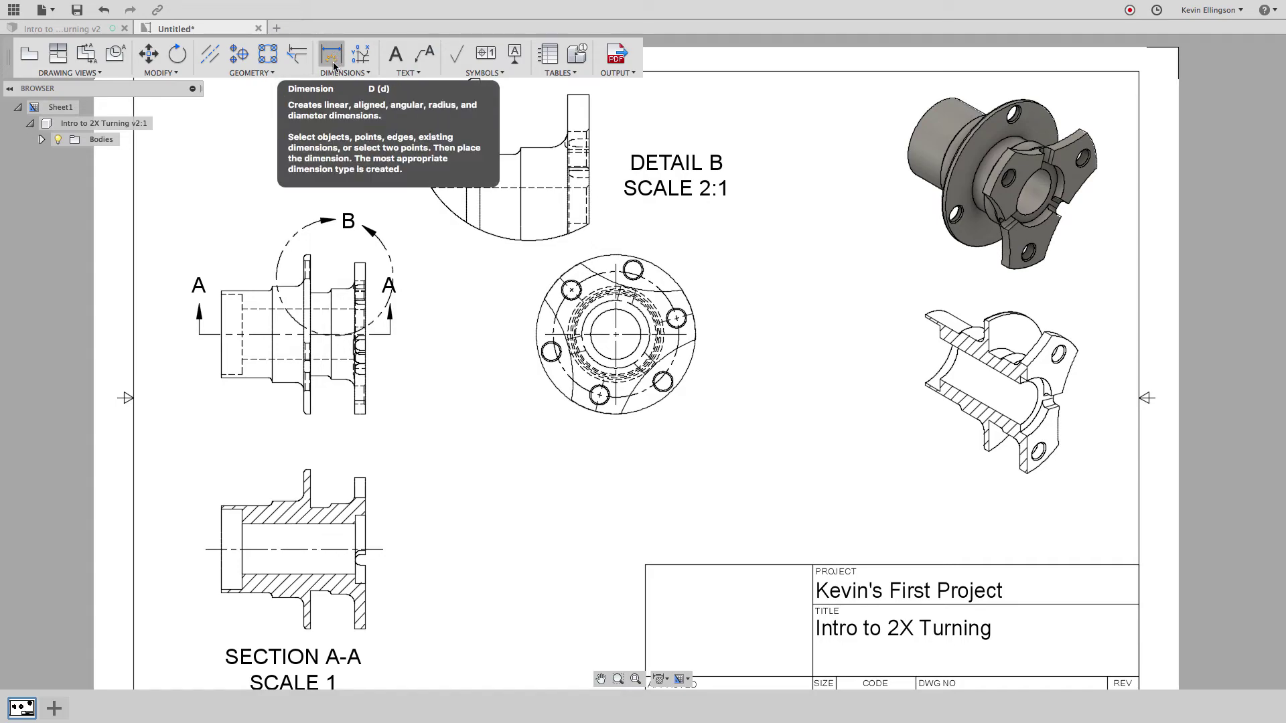
Step: Dimension the left bore of Section A-A as 1.36, placed left of the section
click(334, 66)
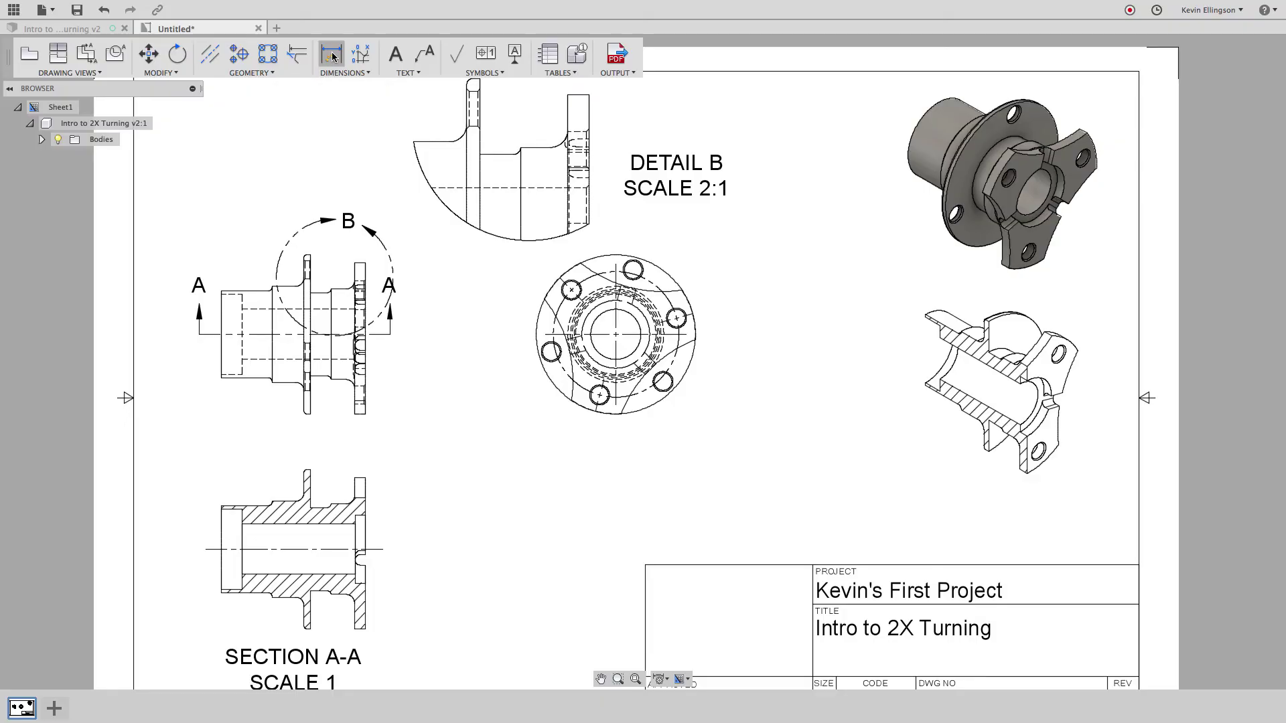
scroll(208, 588, up, 2)
scroll(208, 584, up, 5)
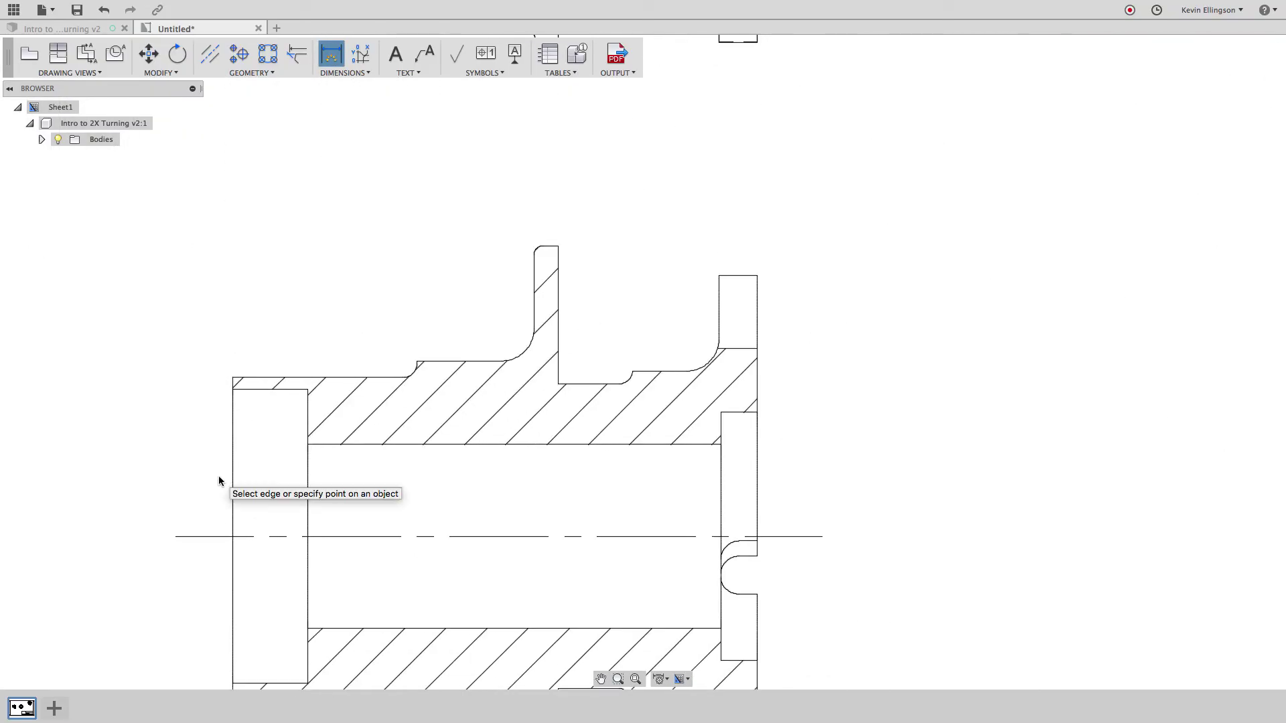
click(235, 383)
scroll(235, 556, down, 3)
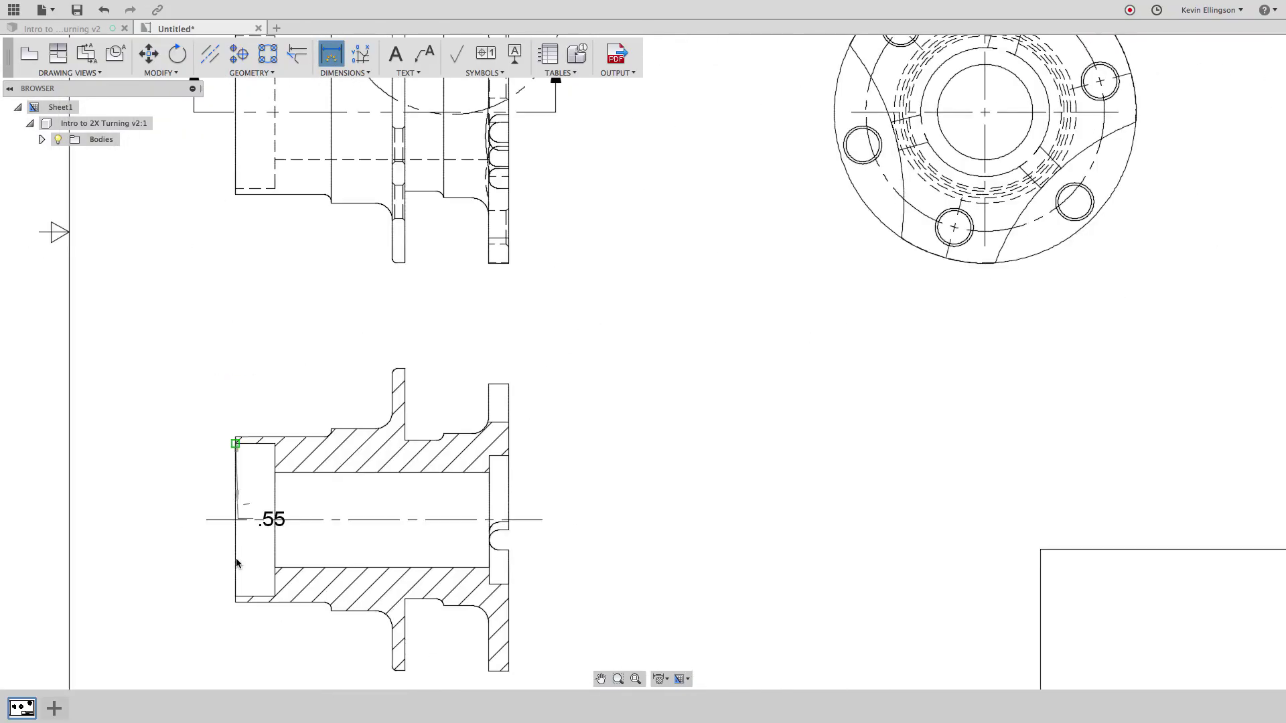
scroll(241, 469, up, 4)
click(242, 455)
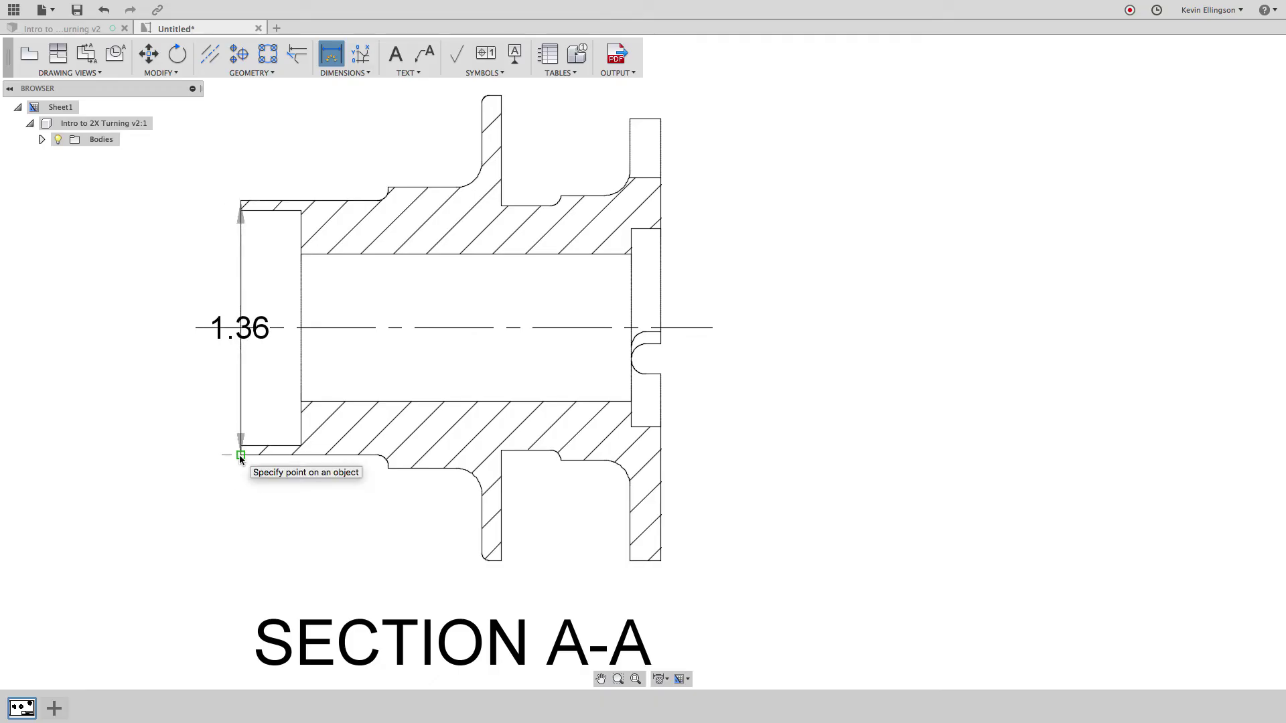
middle_drag(102, 440, 235, 453)
click(215, 454)
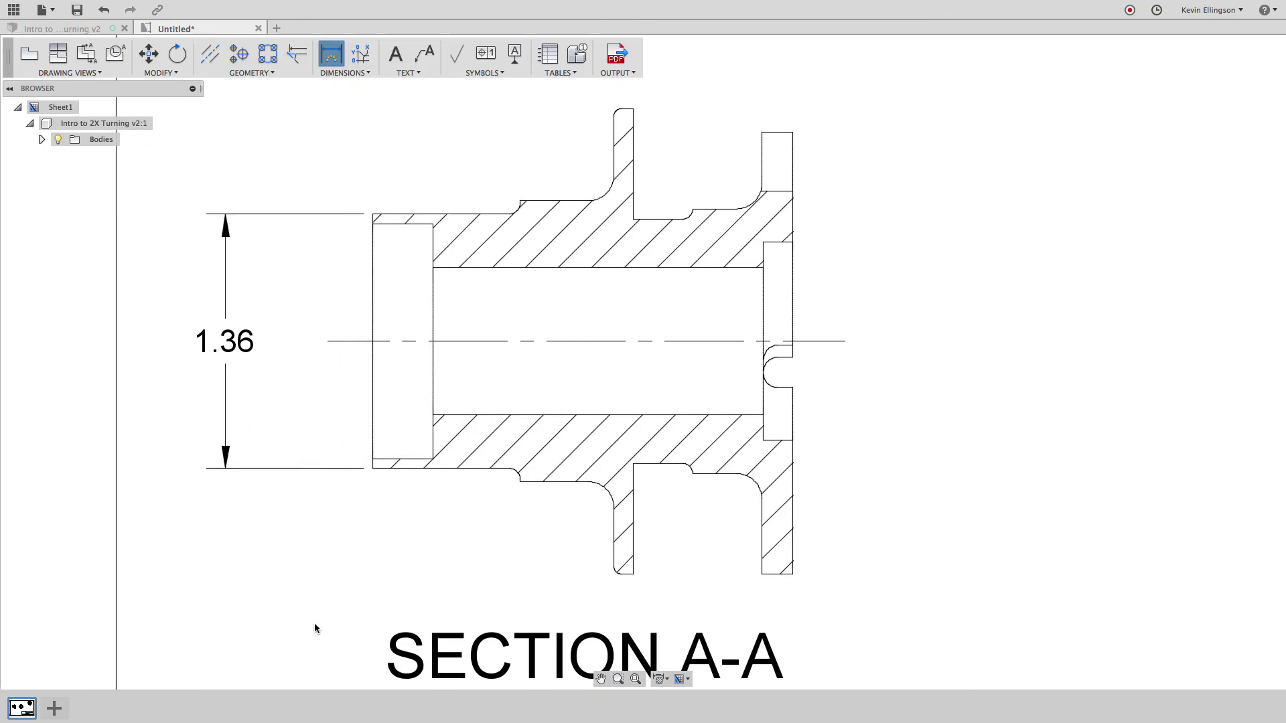
Step: Add an R.14 radius dimension to the fillet, labelled above the flange
scroll(304, 612, down, 3)
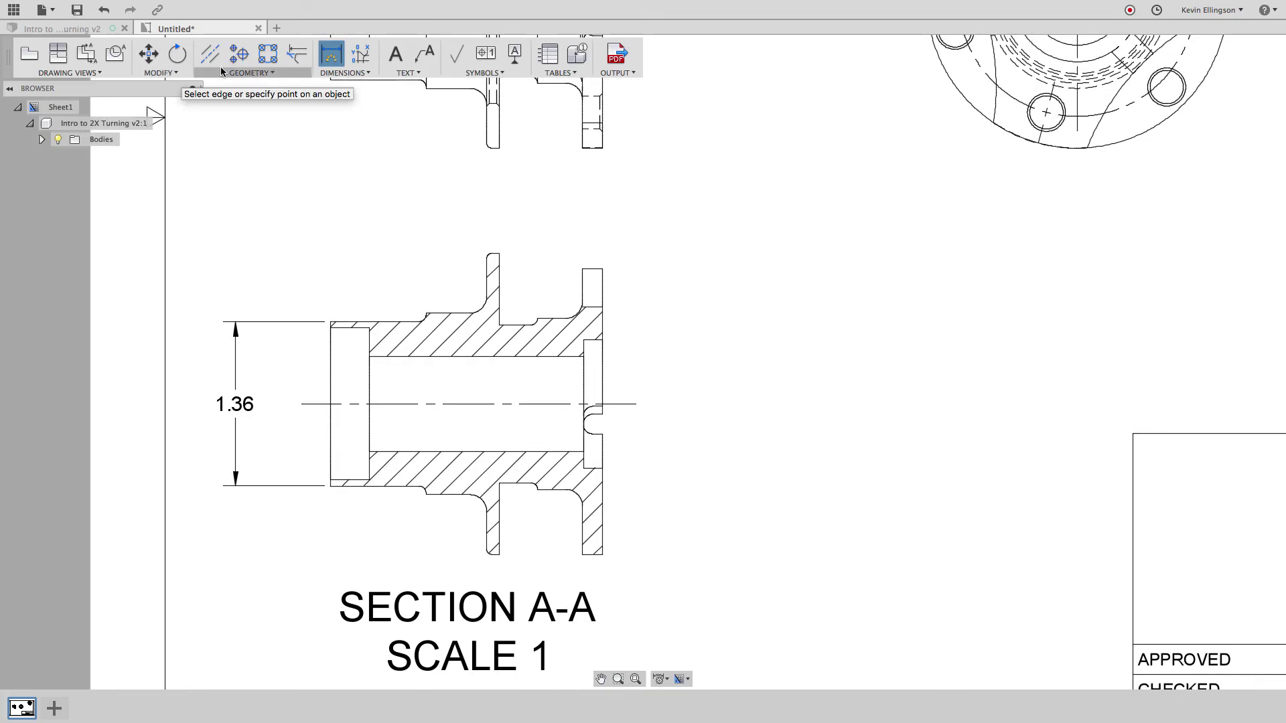
scroll(464, 254, up, 2)
scroll(479, 288, up, 2)
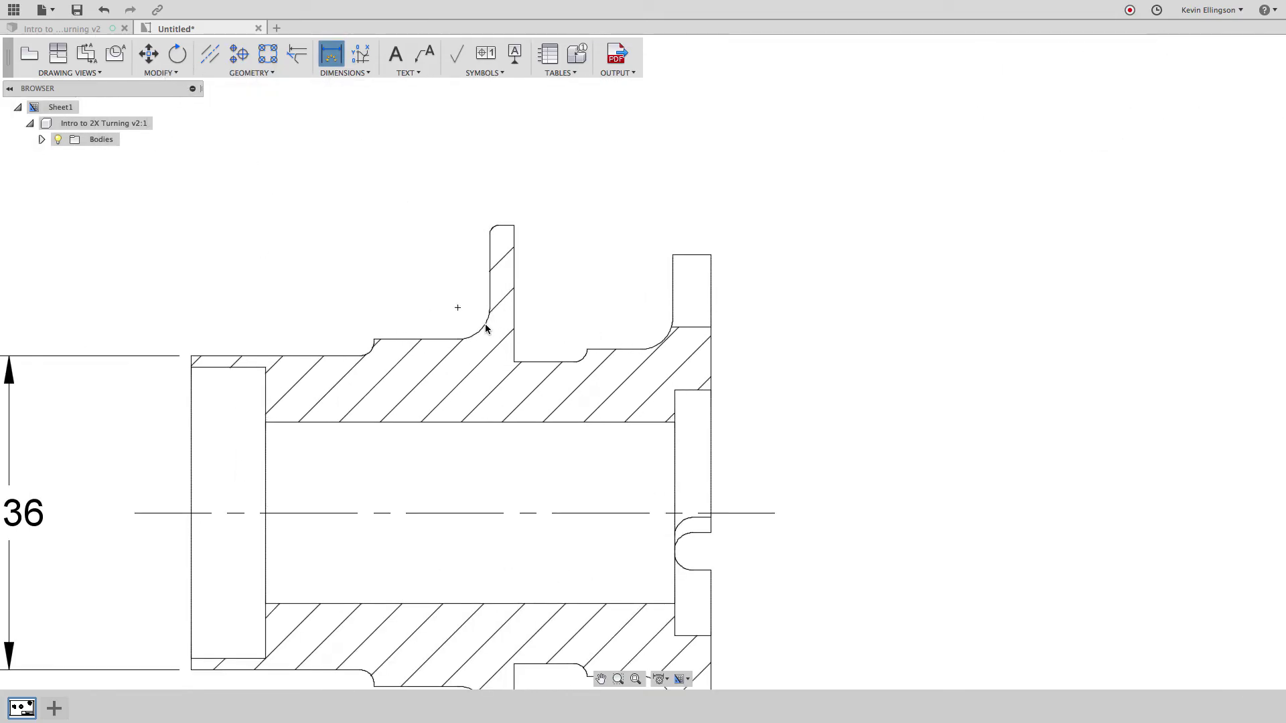
click(485, 328)
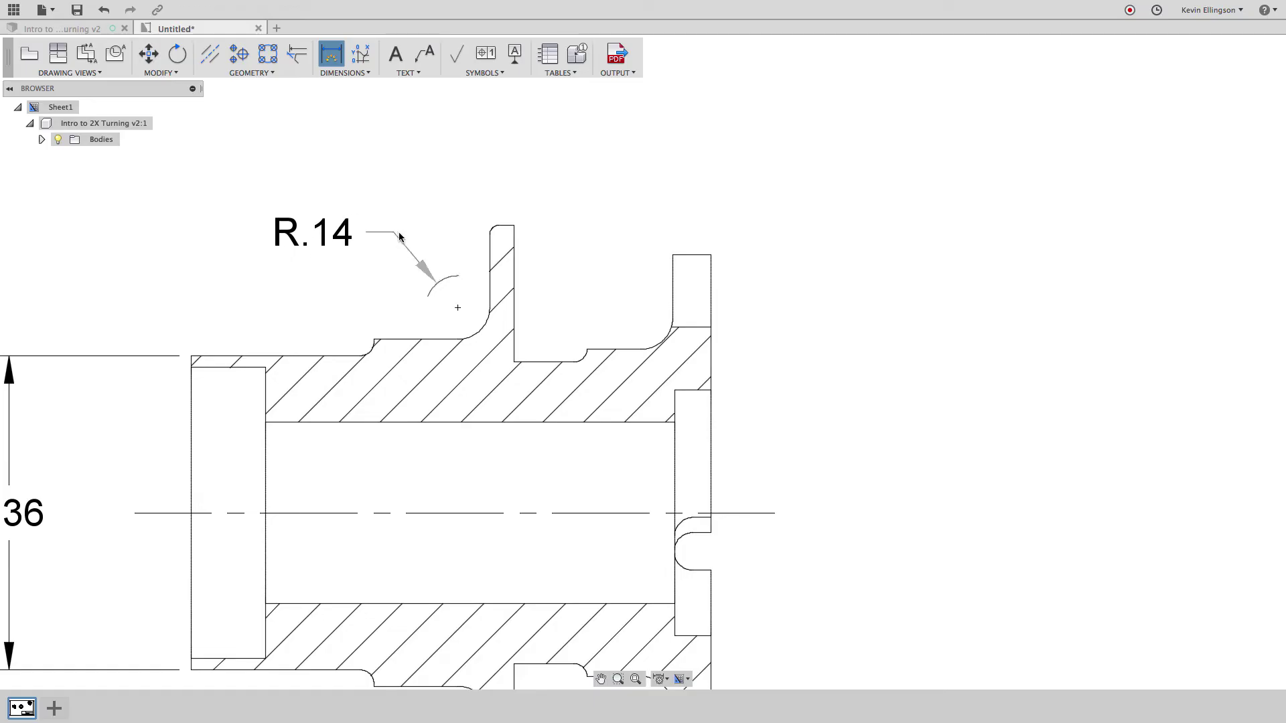
click(377, 235)
Step: Add a Ø.28 diameter dimension to a flange bolt hole, then exit the Dimension tool
scroll(537, 343, down, 2)
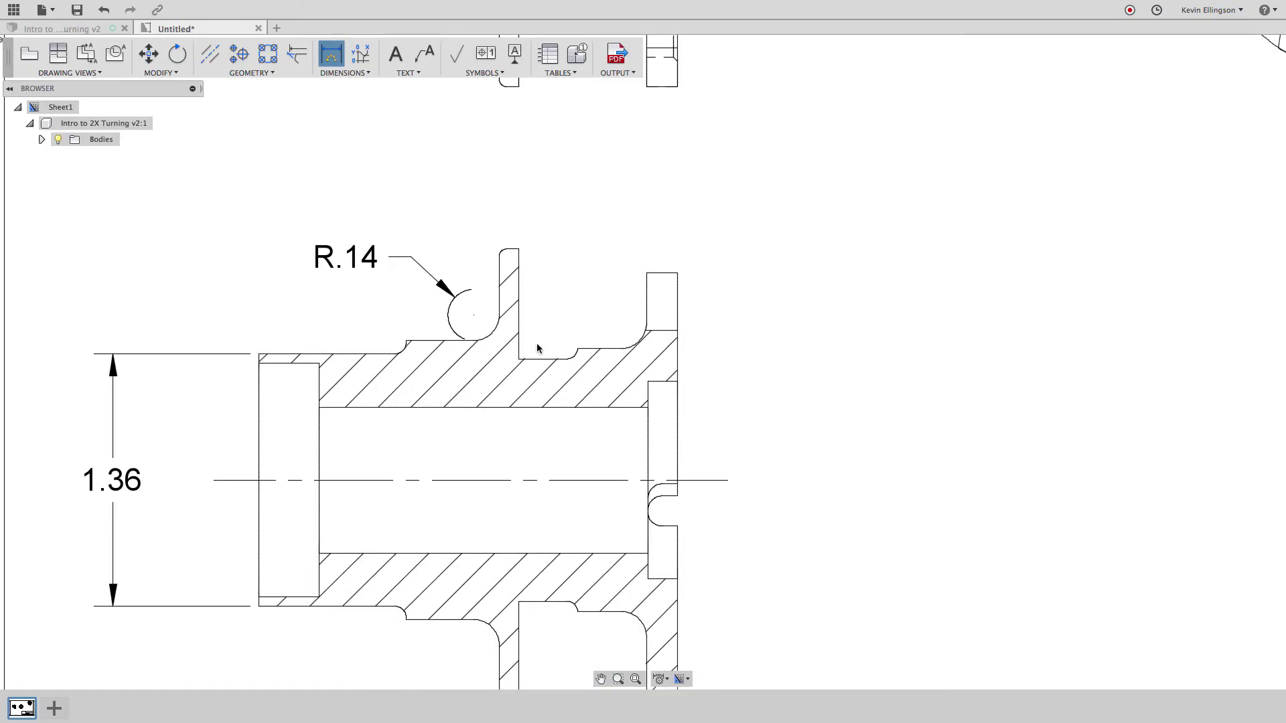
middle_drag(560, 335, 520, 333)
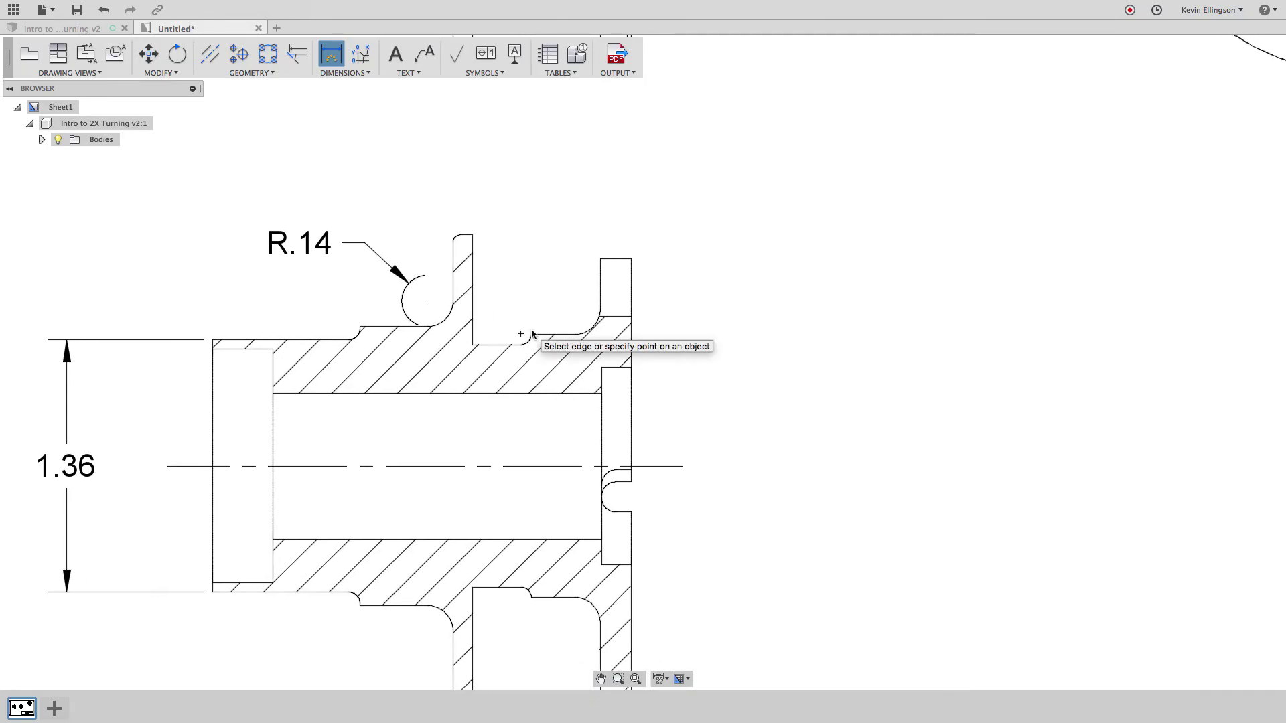
scroll(703, 402, down, 3)
scroll(609, 344, up, 1)
scroll(580, 456, down, 1)
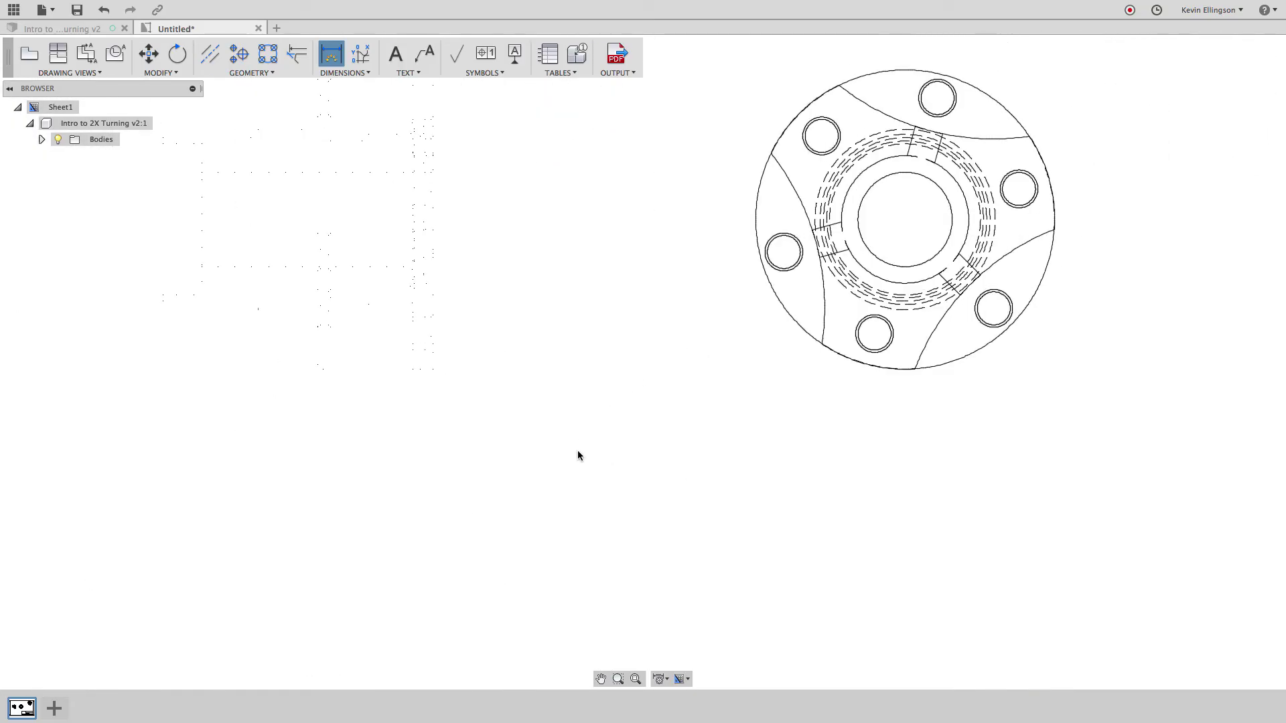
scroll(752, 287, up, 3)
click(799, 259)
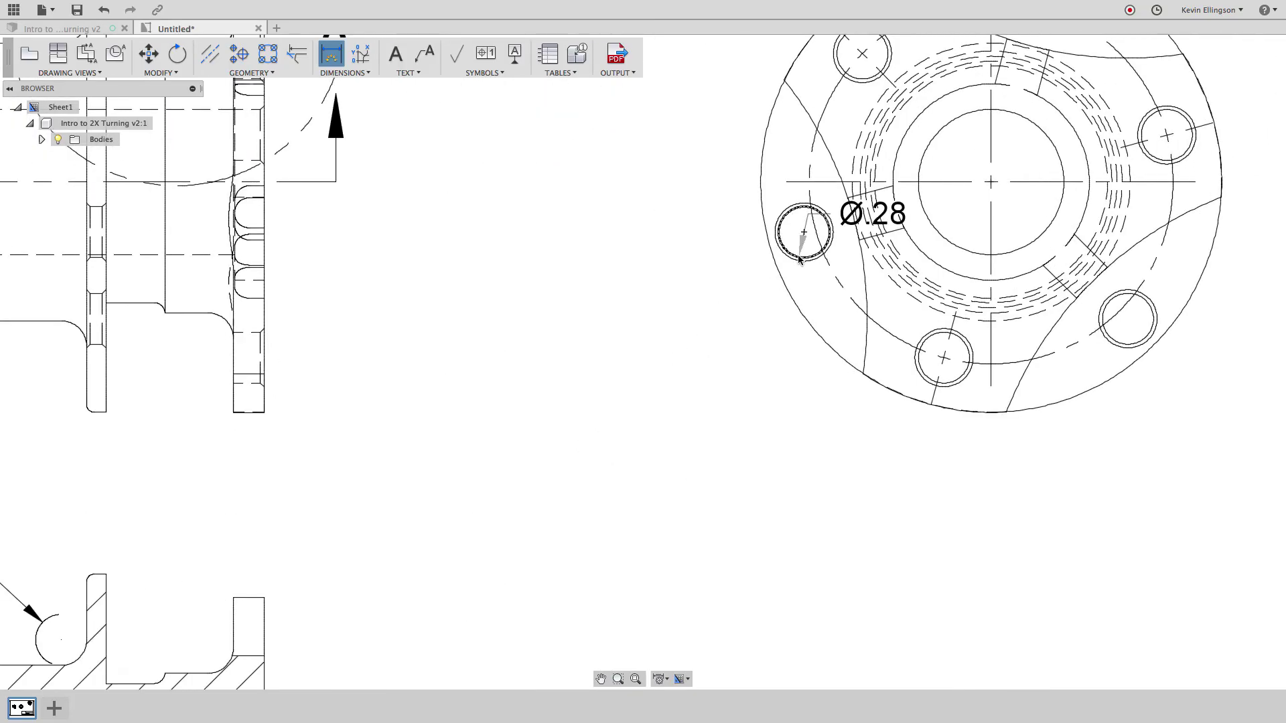
click(706, 303)
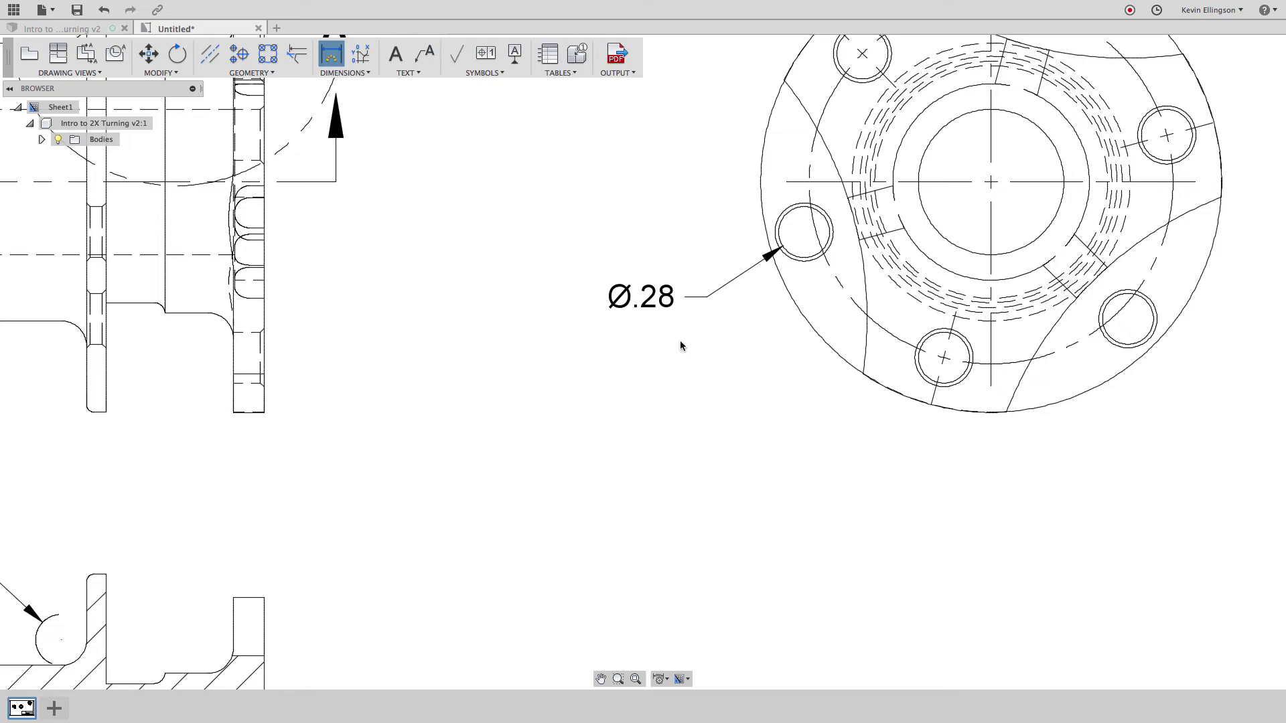
right_click(701, 346)
click(677, 349)
scroll(641, 392, down, 5)
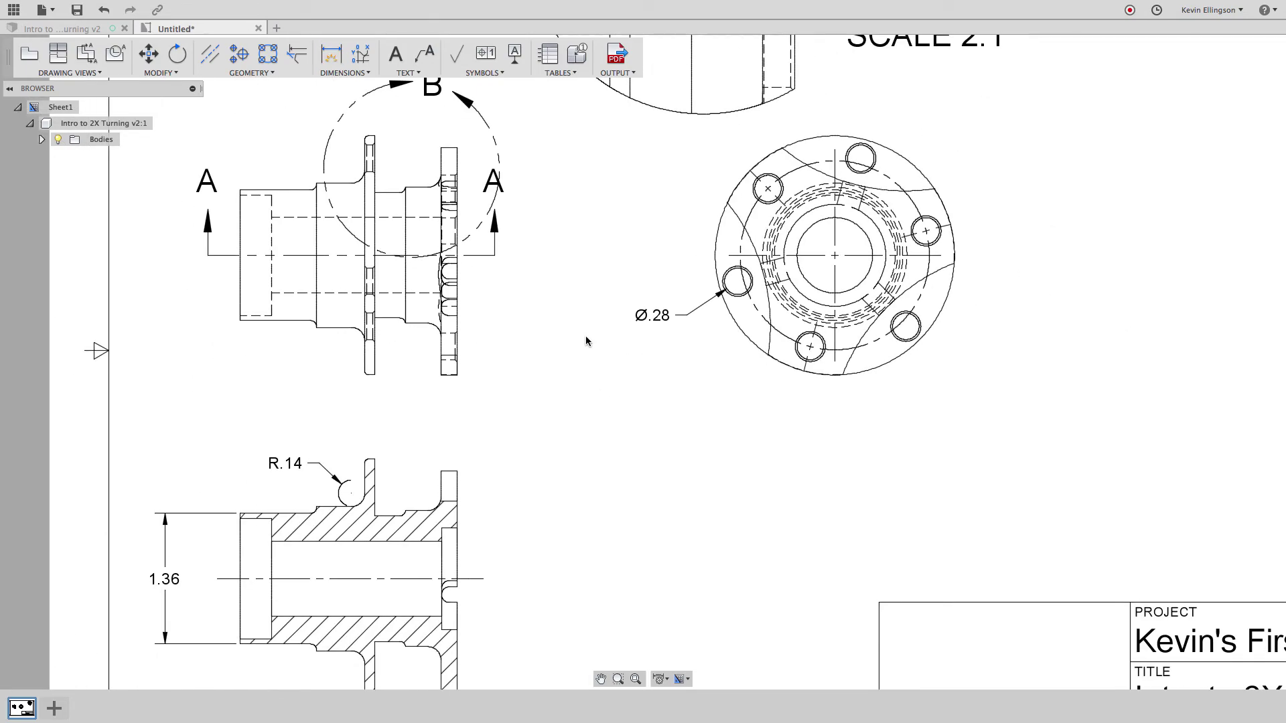
scroll(587, 338, down, 5)
scroll(553, 367, up, 3)
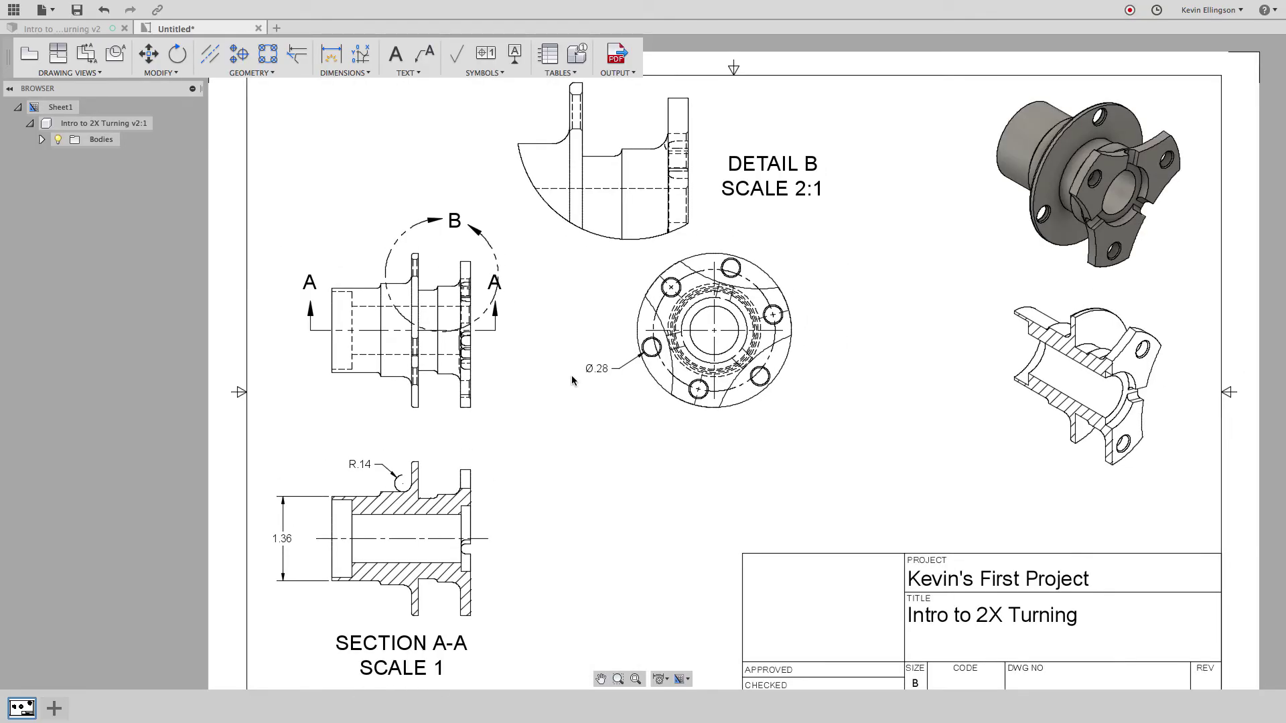
scroll(572, 378, down, 2)
click(351, 73)
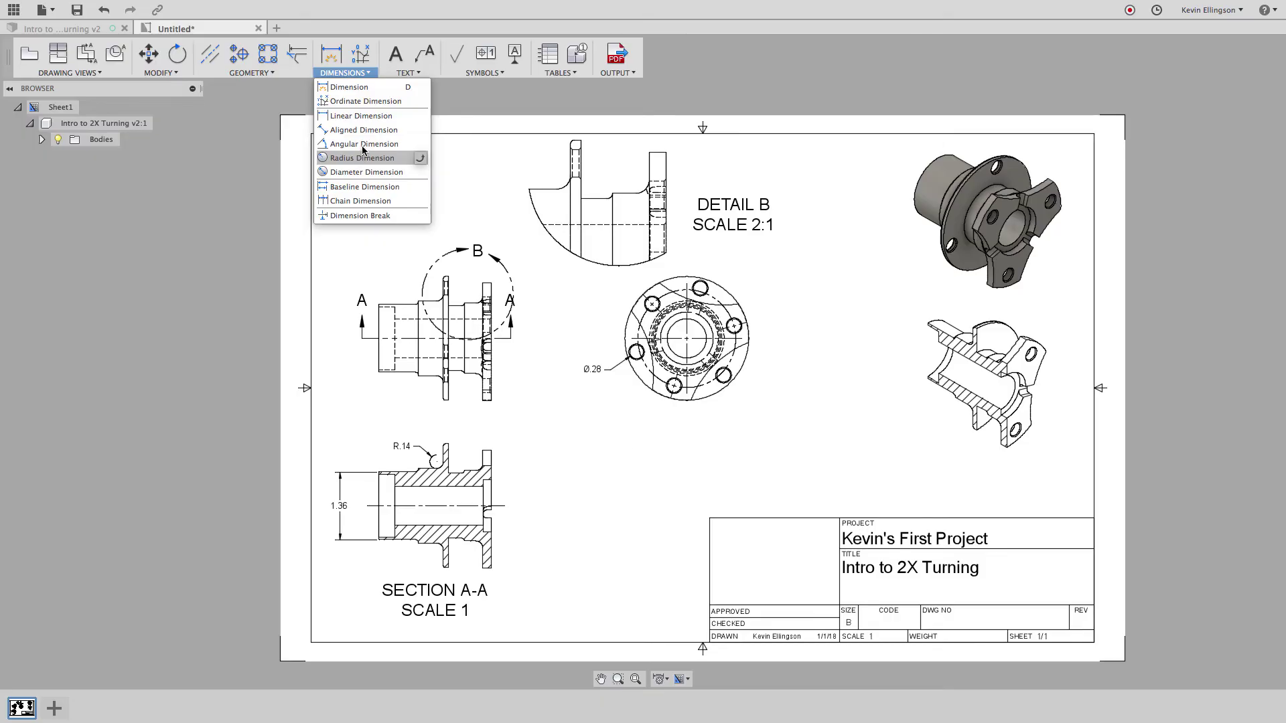
middle_drag(402, 197, 363, 200)
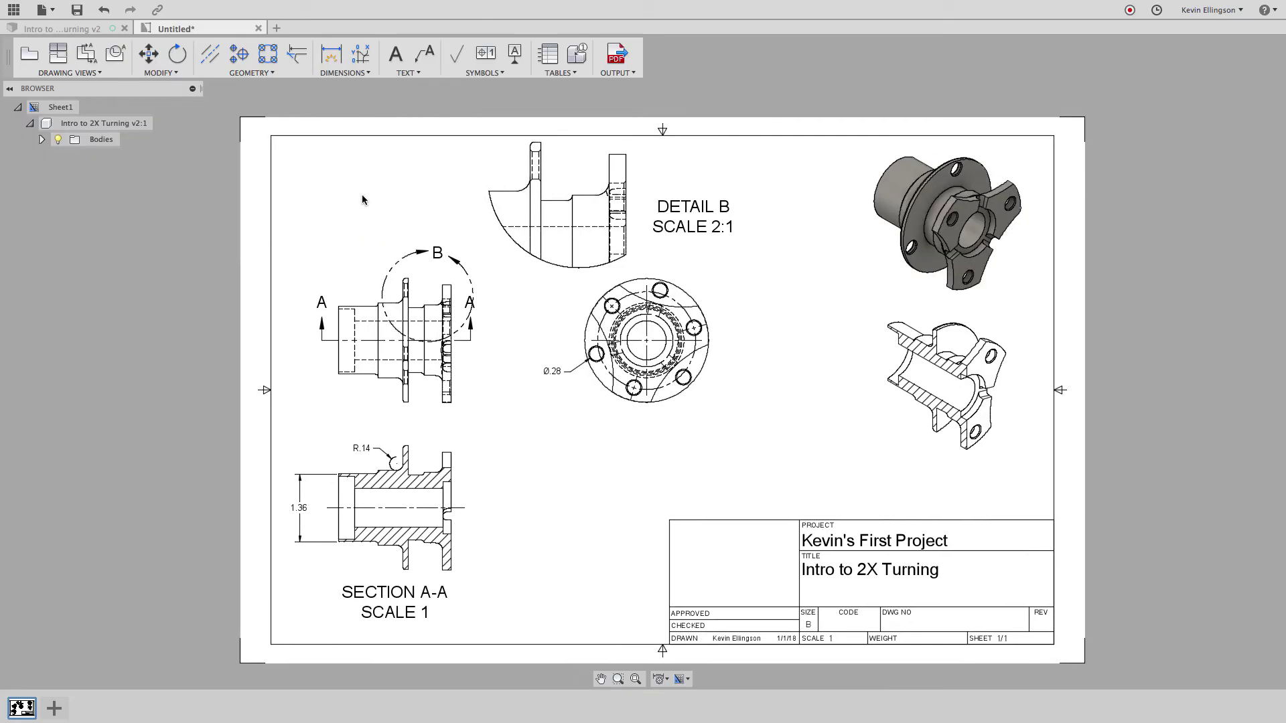
click(396, 55)
click(571, 446)
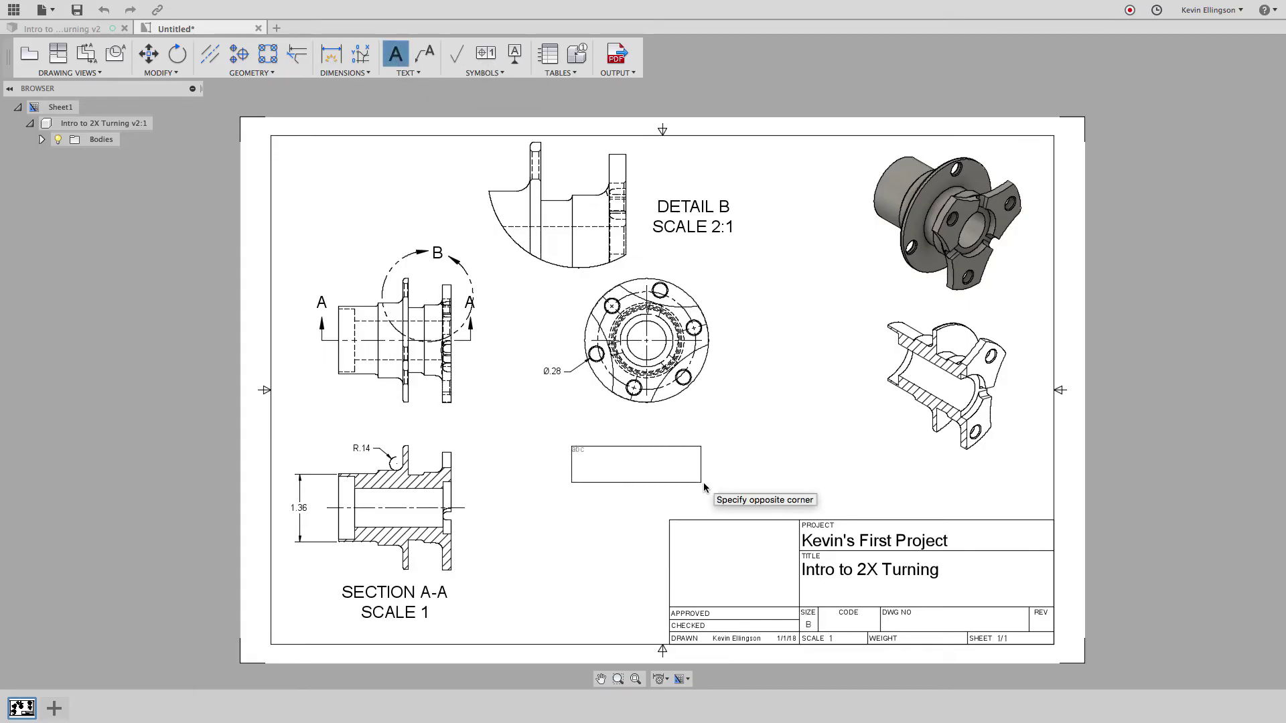
click(703, 482)
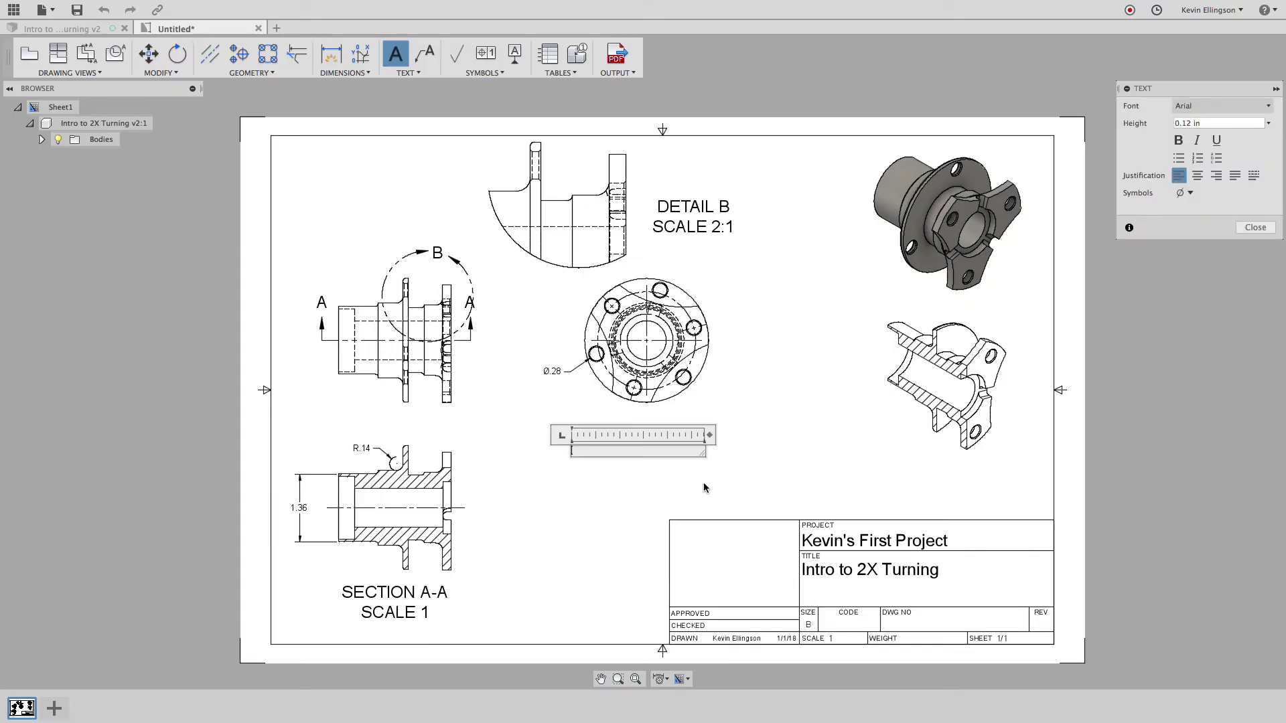
text(This is text)
click(712, 482)
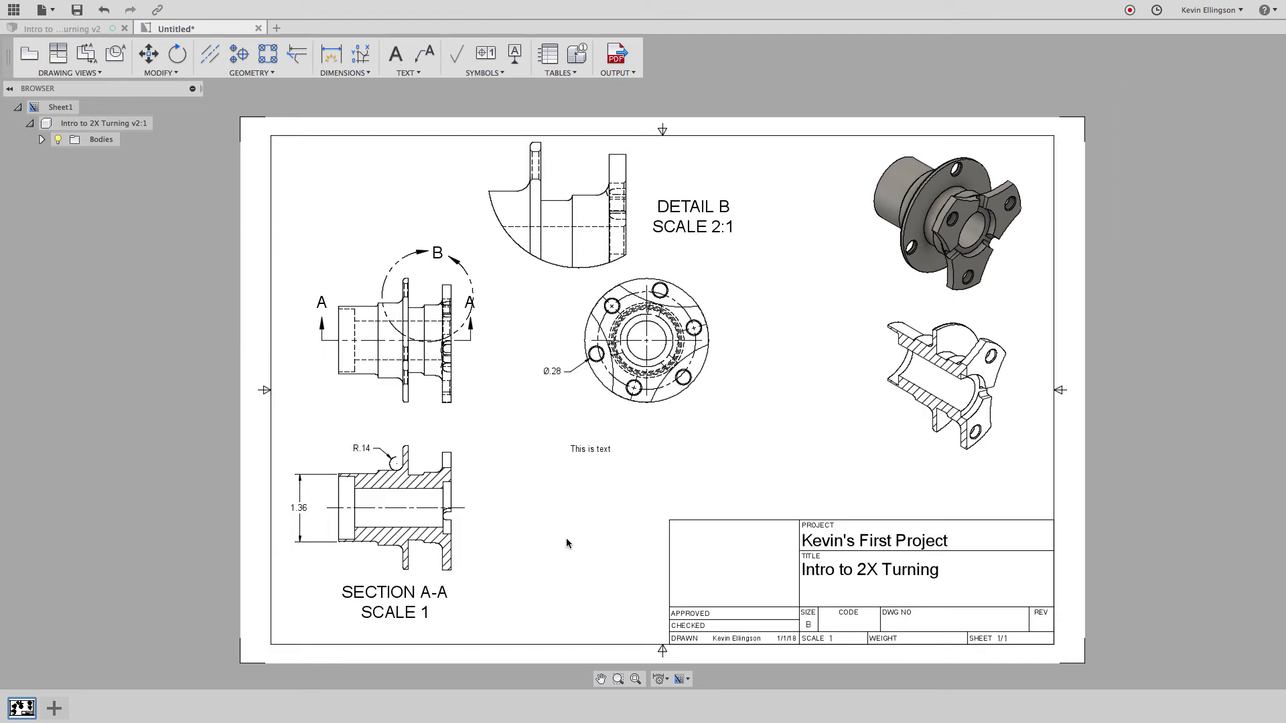
double_click(587, 447)
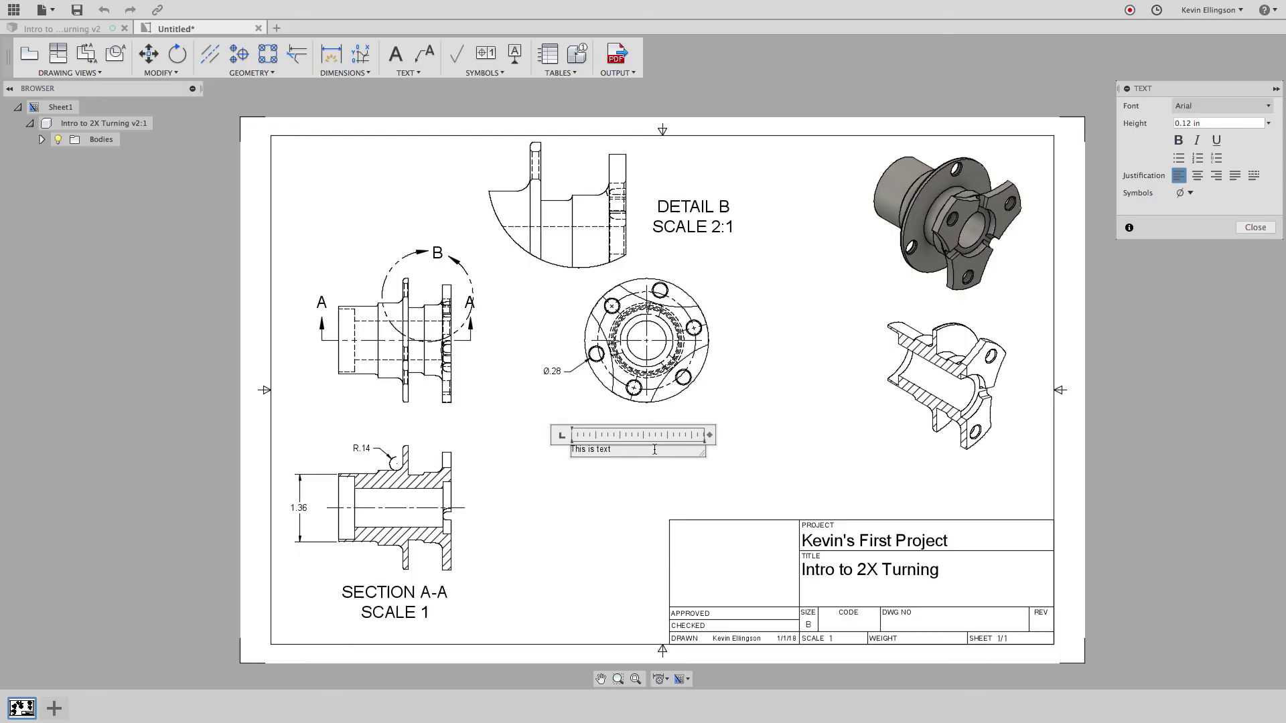
click(1188, 193)
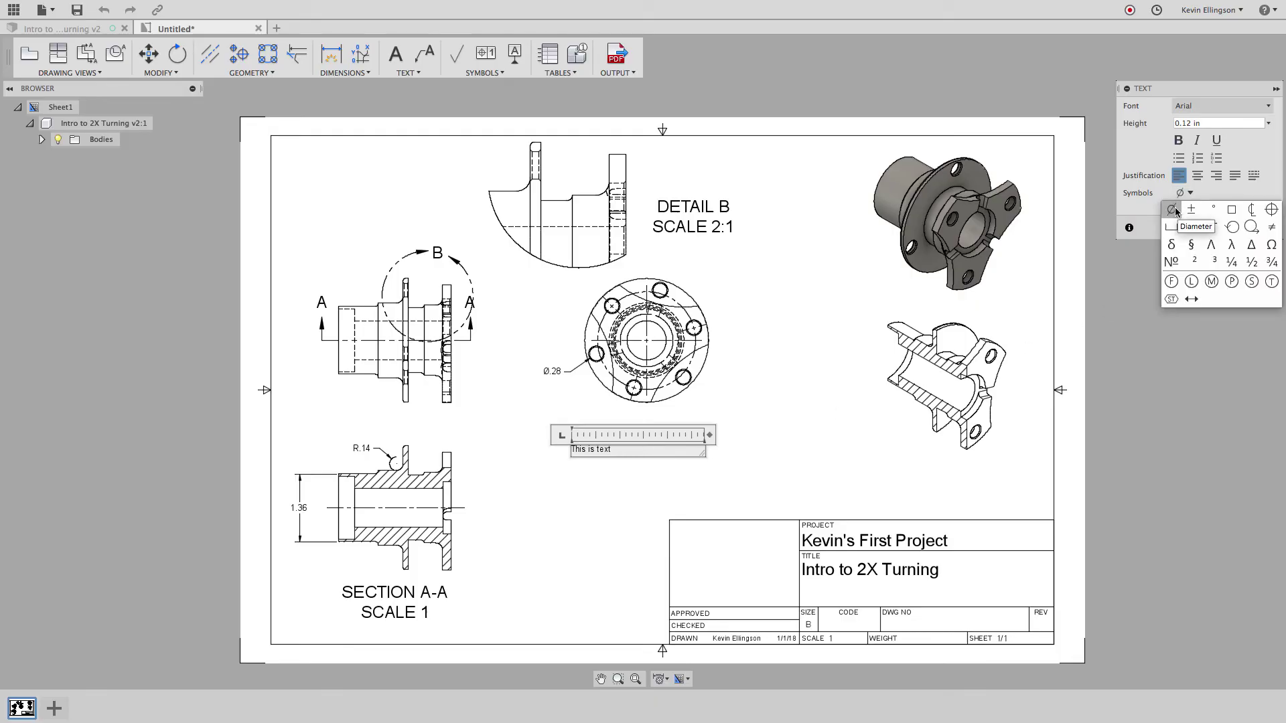
click(1173, 210)
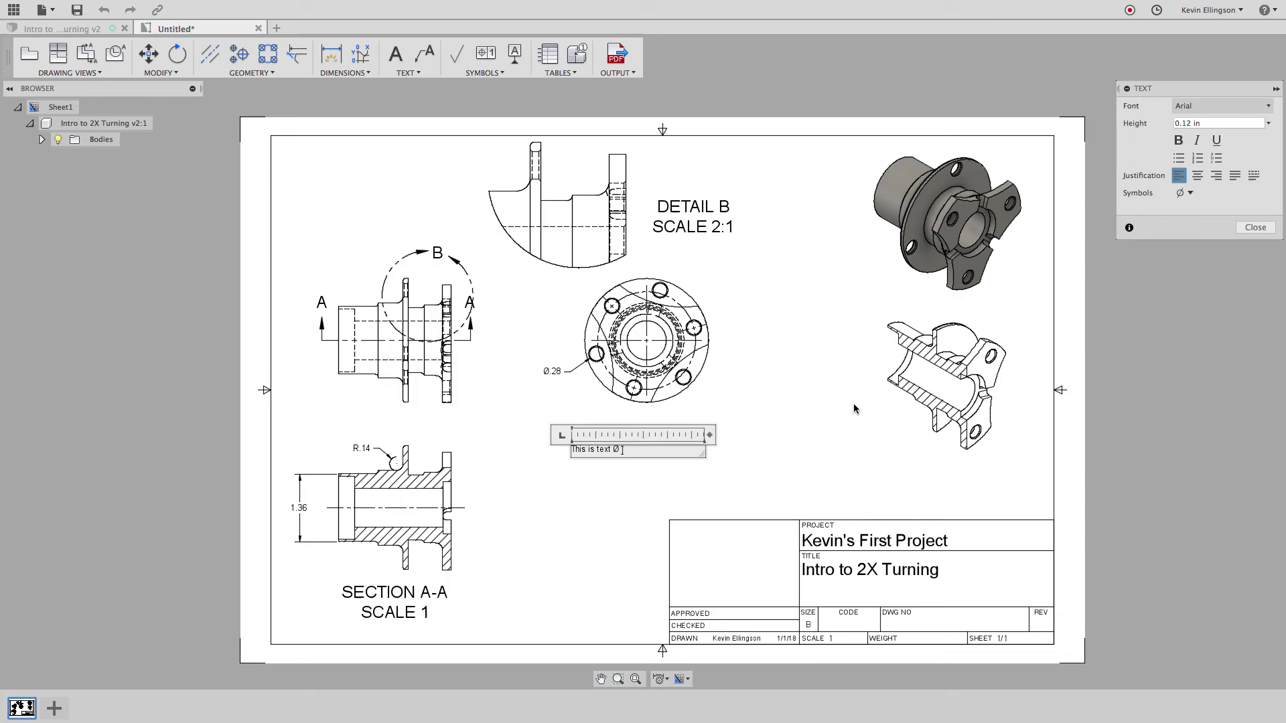
text(%%V)
key(BackSpace)
text(c)
click(768, 406)
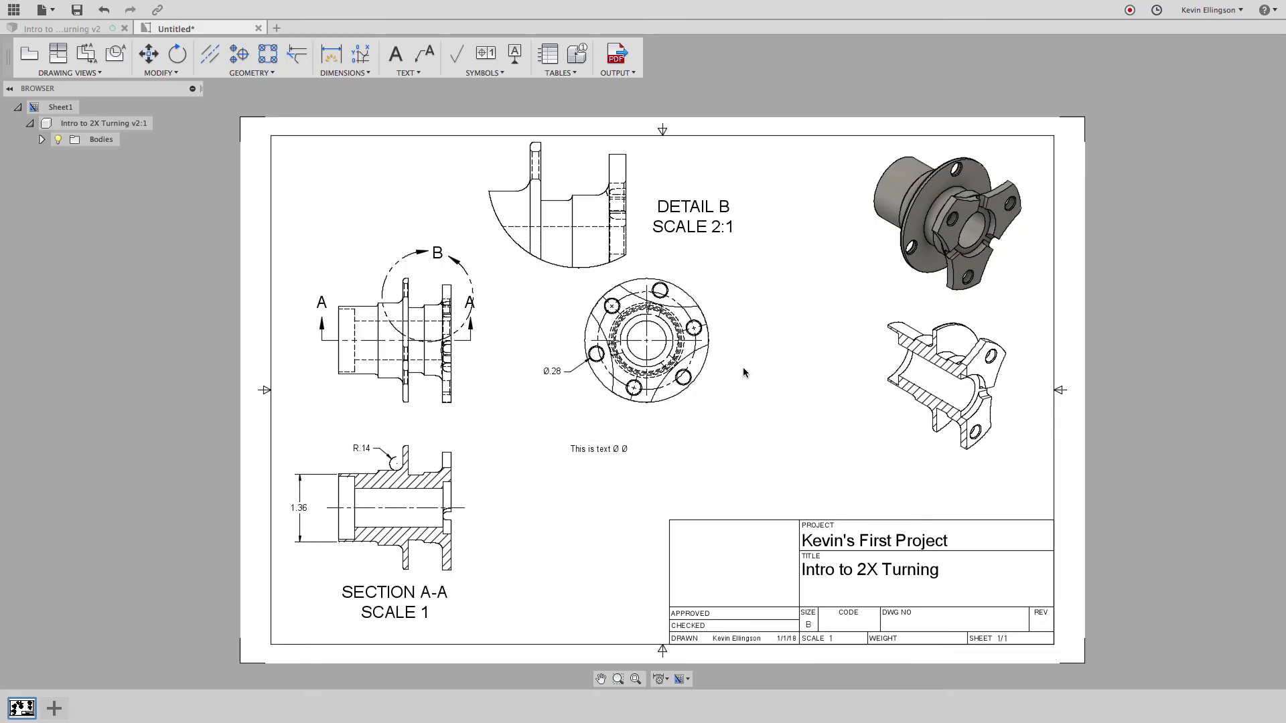
Step: Add a 'Thru Hole' leader note pointing at the top bolt hole's edge, text up-right
click(428, 58)
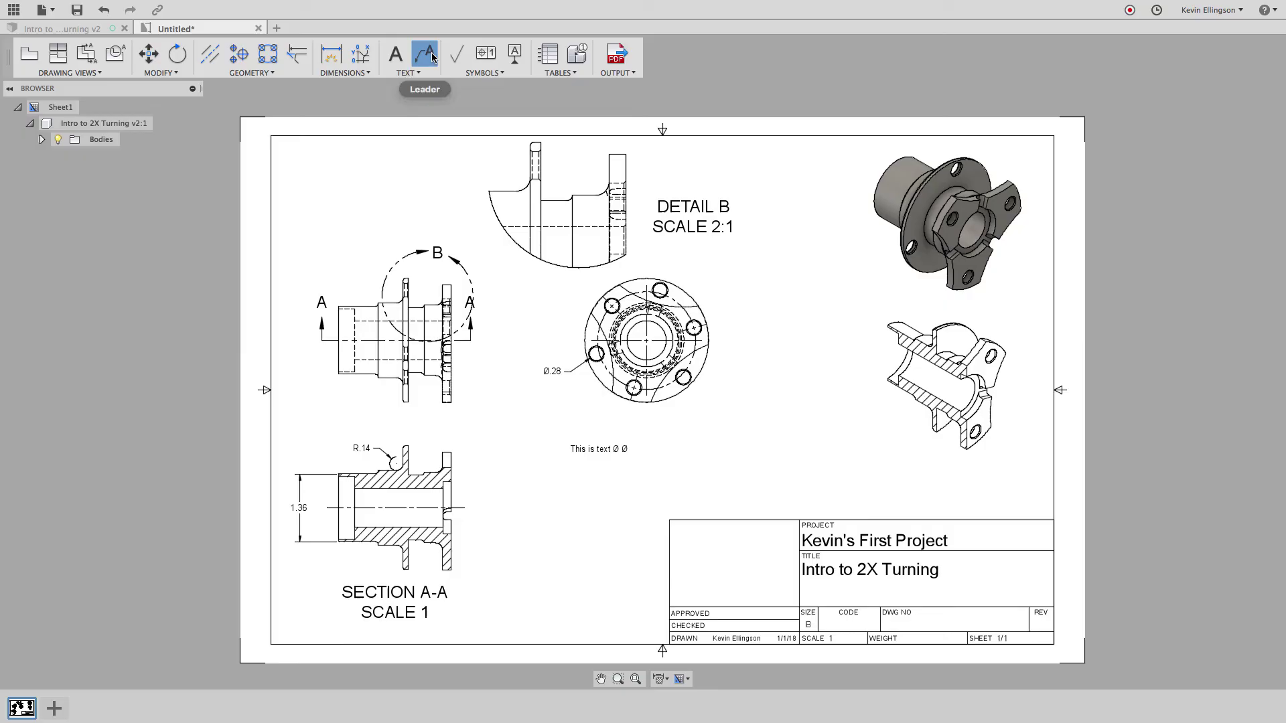
scroll(569, 353, up, 3)
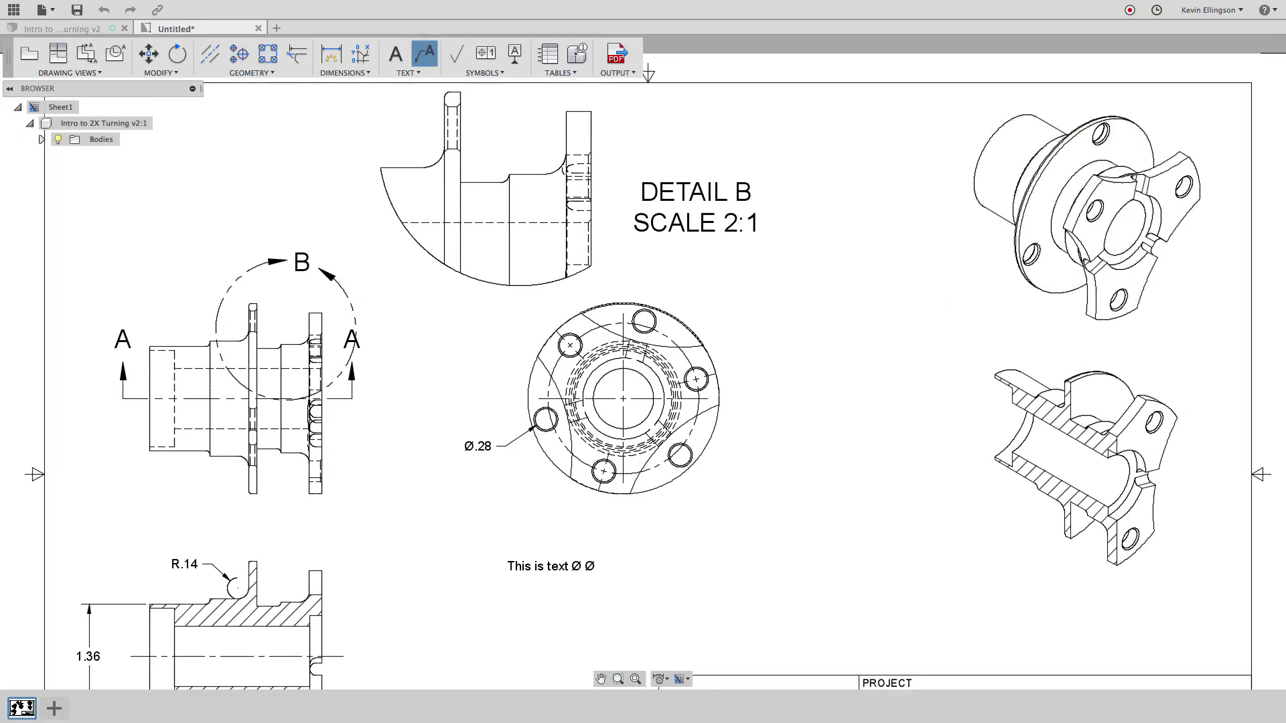
scroll(676, 315, up, 3)
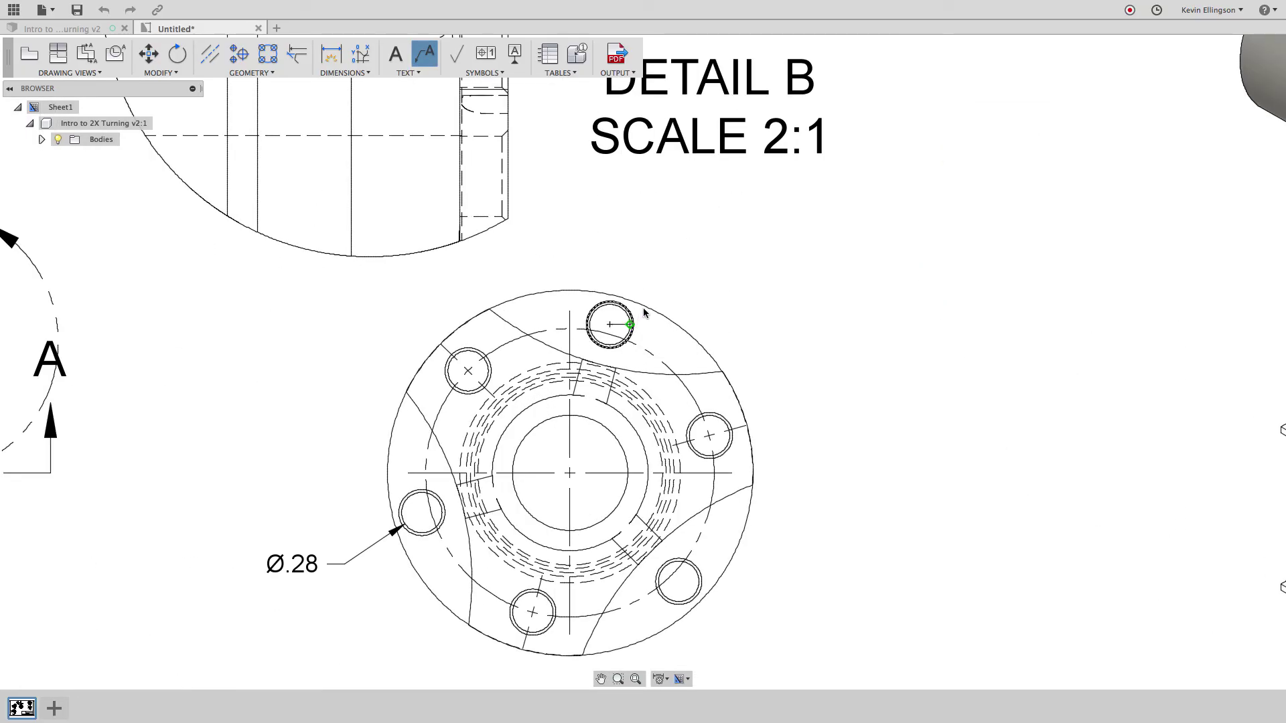
click(641, 313)
click(754, 281)
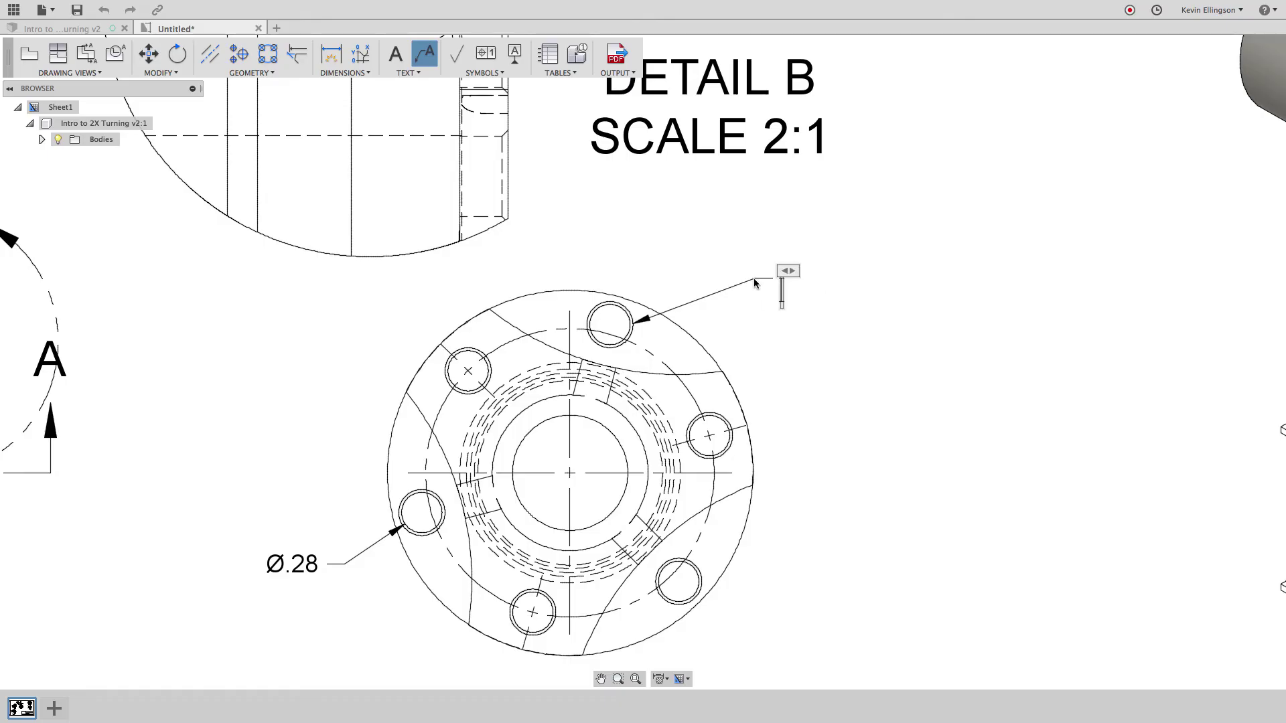
text(Thr)
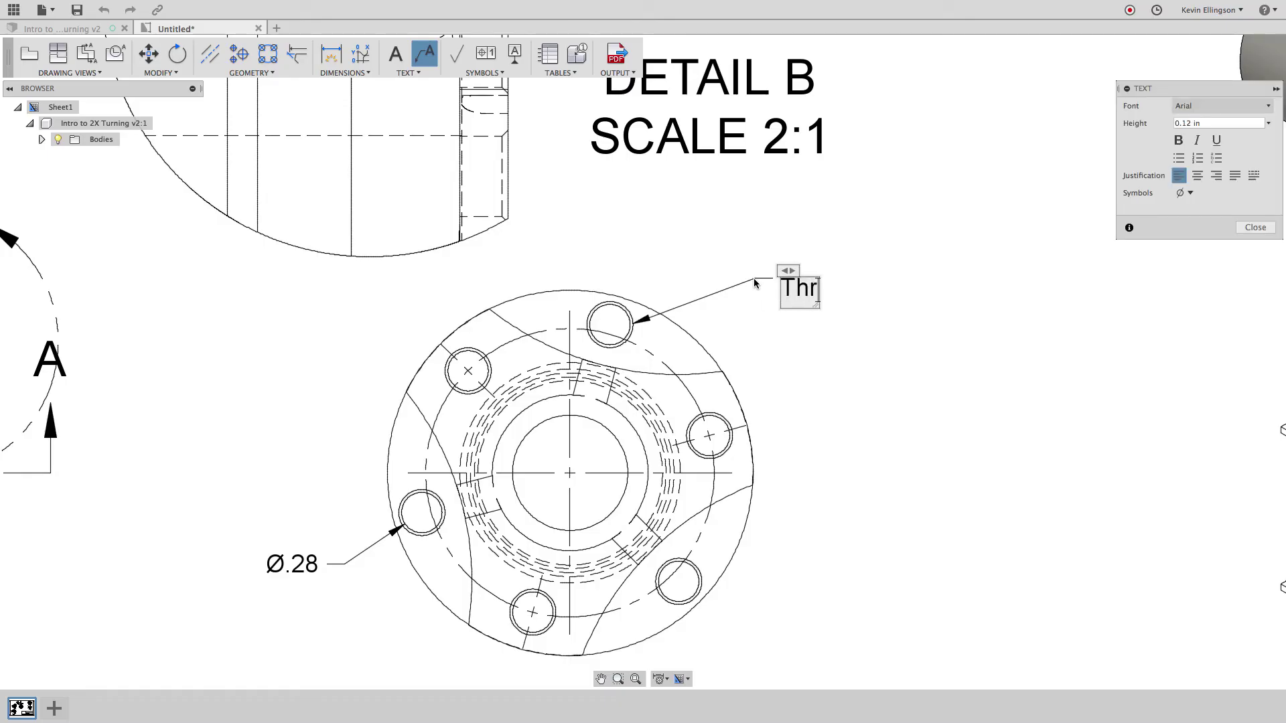
text(u Hole)
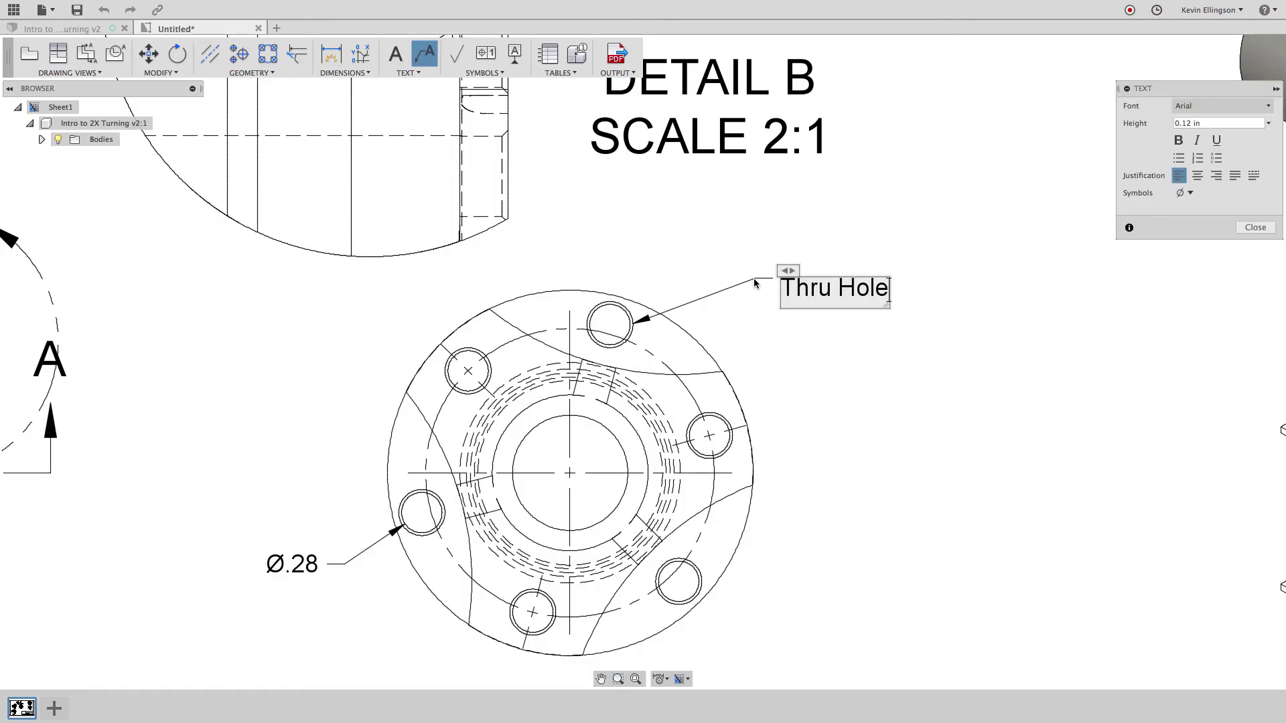
click(873, 369)
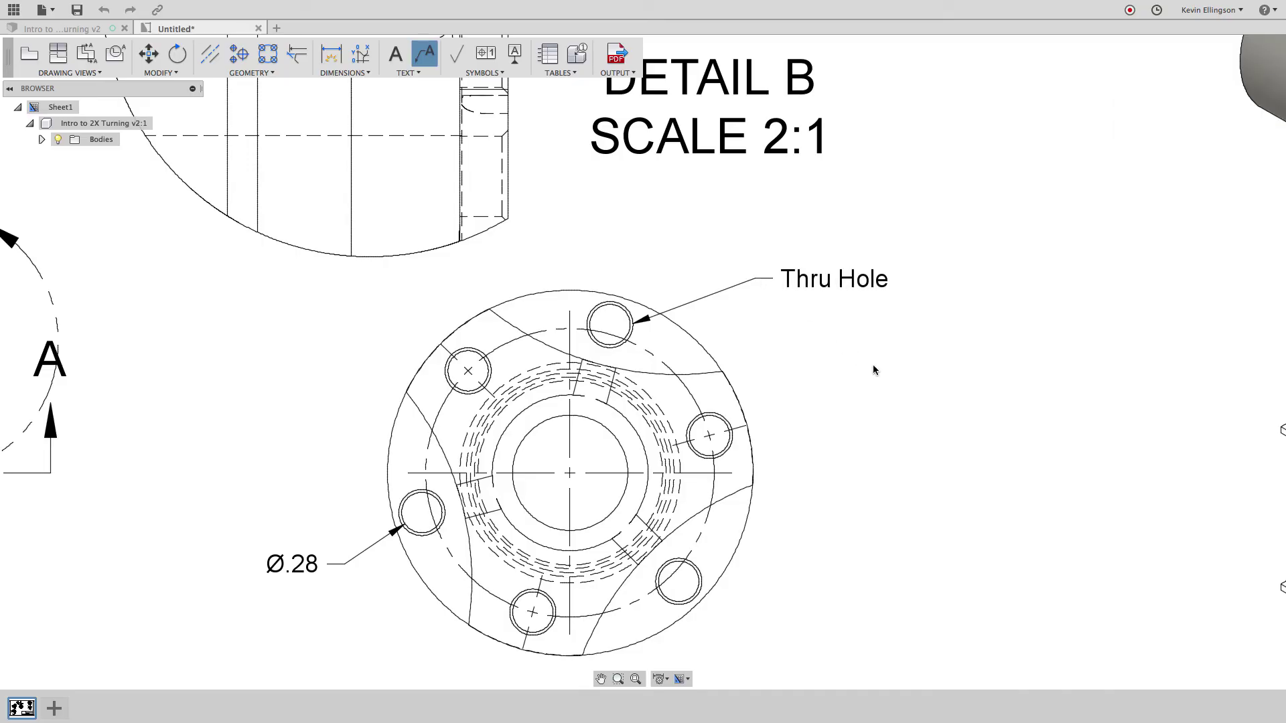
scroll(873, 367, up, 3)
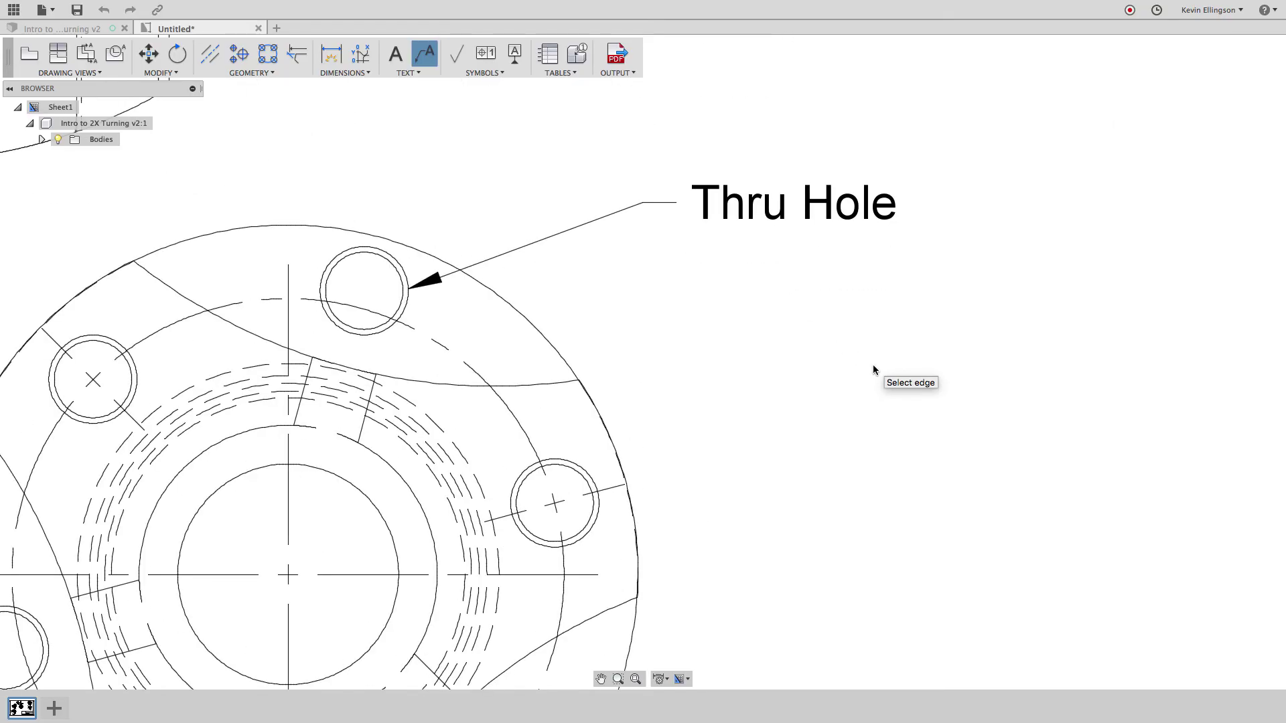
scroll(870, 381, down, 8)
scroll(867, 396, up, 2)
key(Escape)
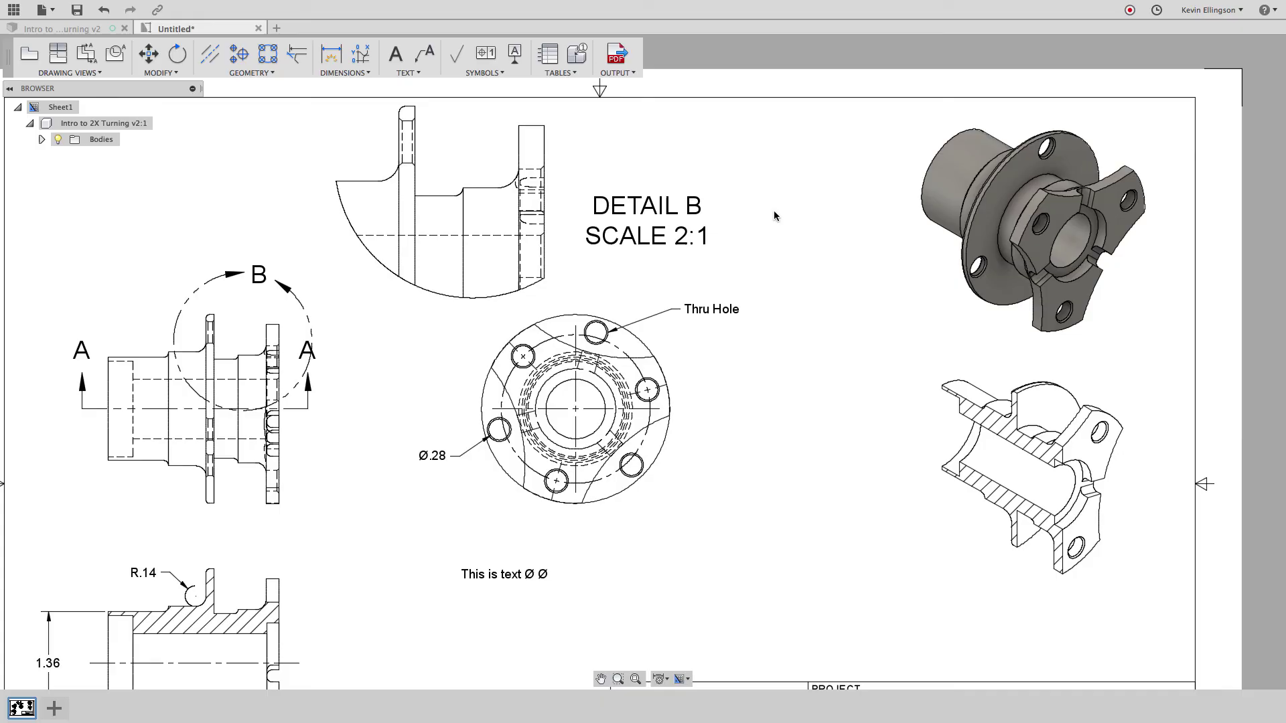
scroll(734, 172, down, 2)
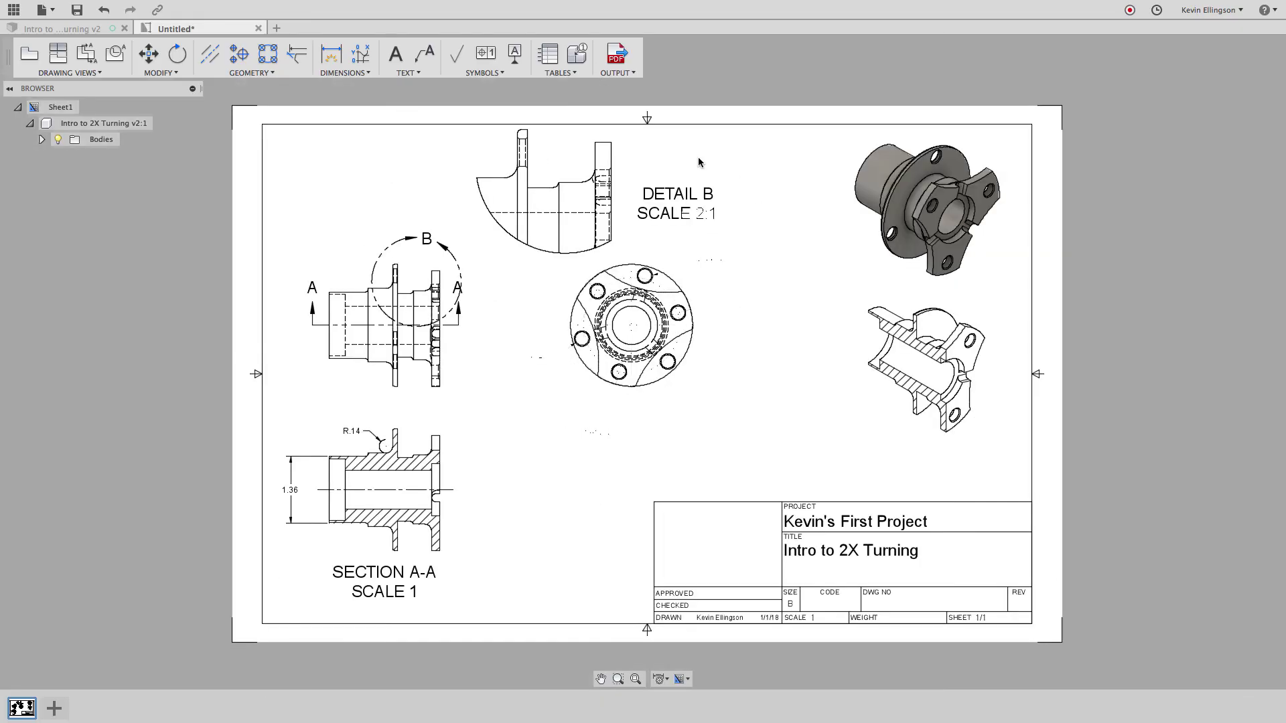
click(634, 75)
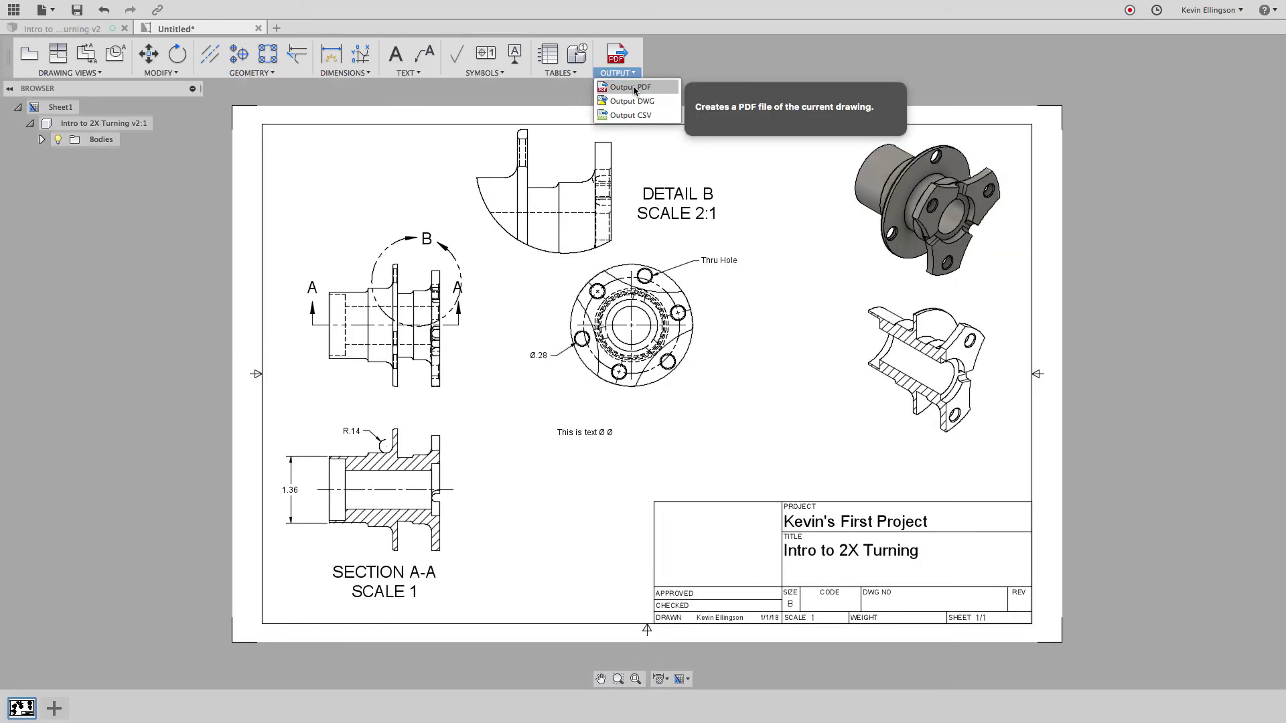
click(94, 190)
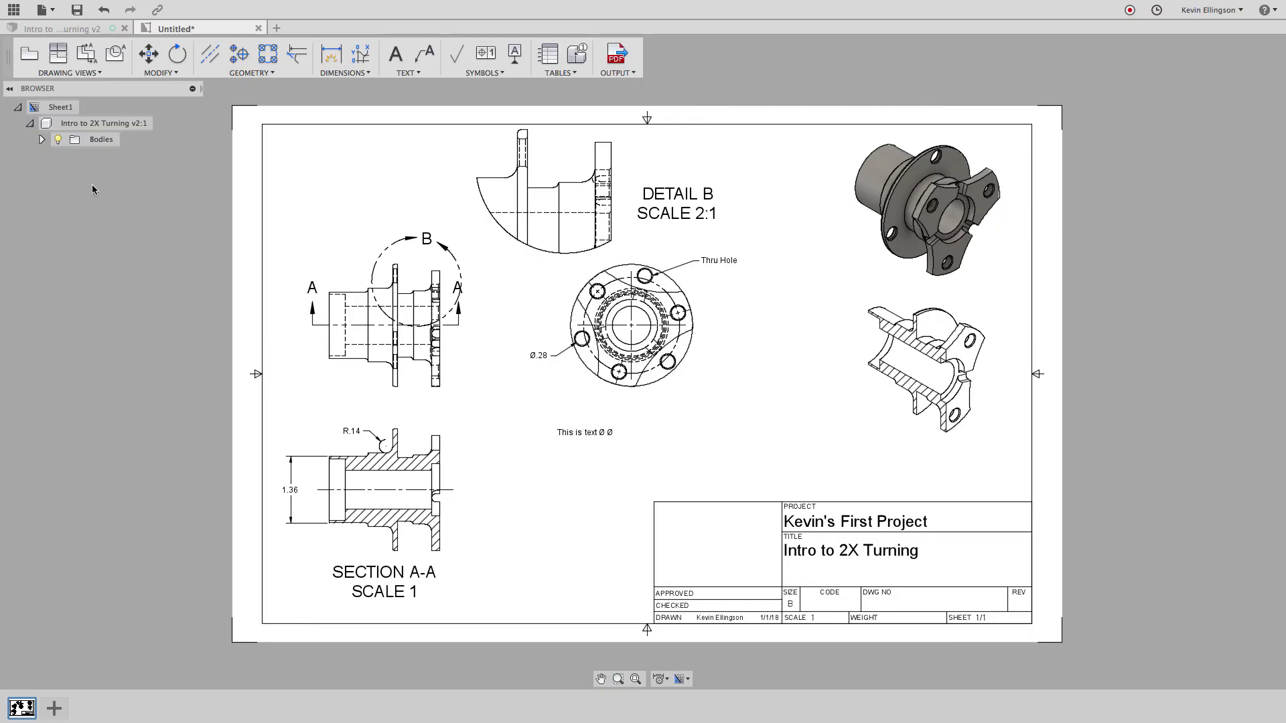
click(56, 14)
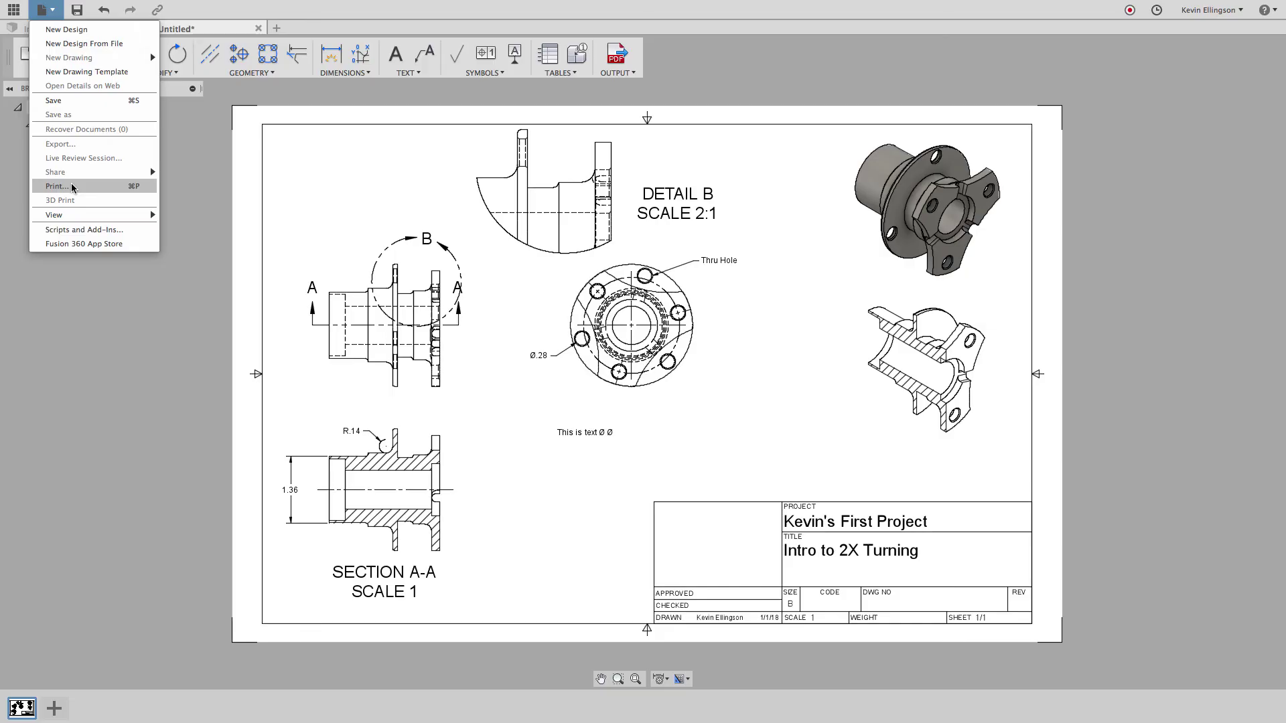
mouse_move(67, 215)
click(224, 314)
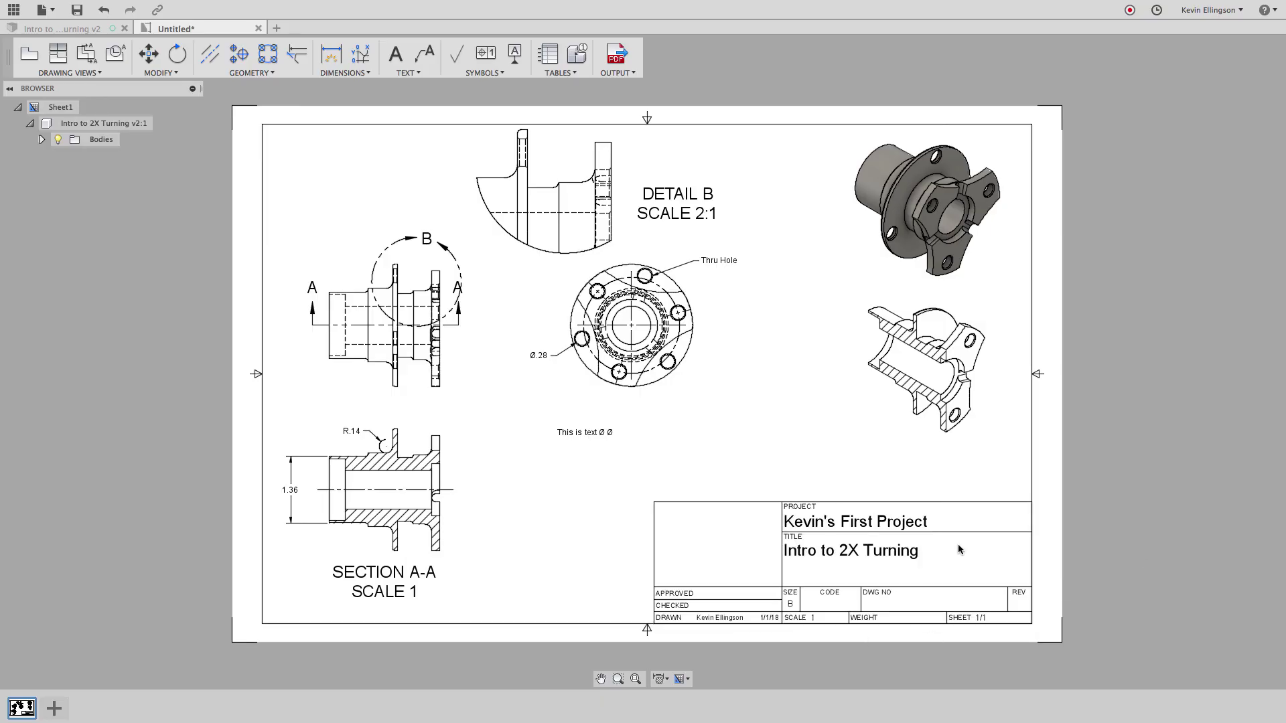
Step: Enter 12345 as the title block's DWG No., then add a new blank sheet
click(839, 522)
double_click(839, 522)
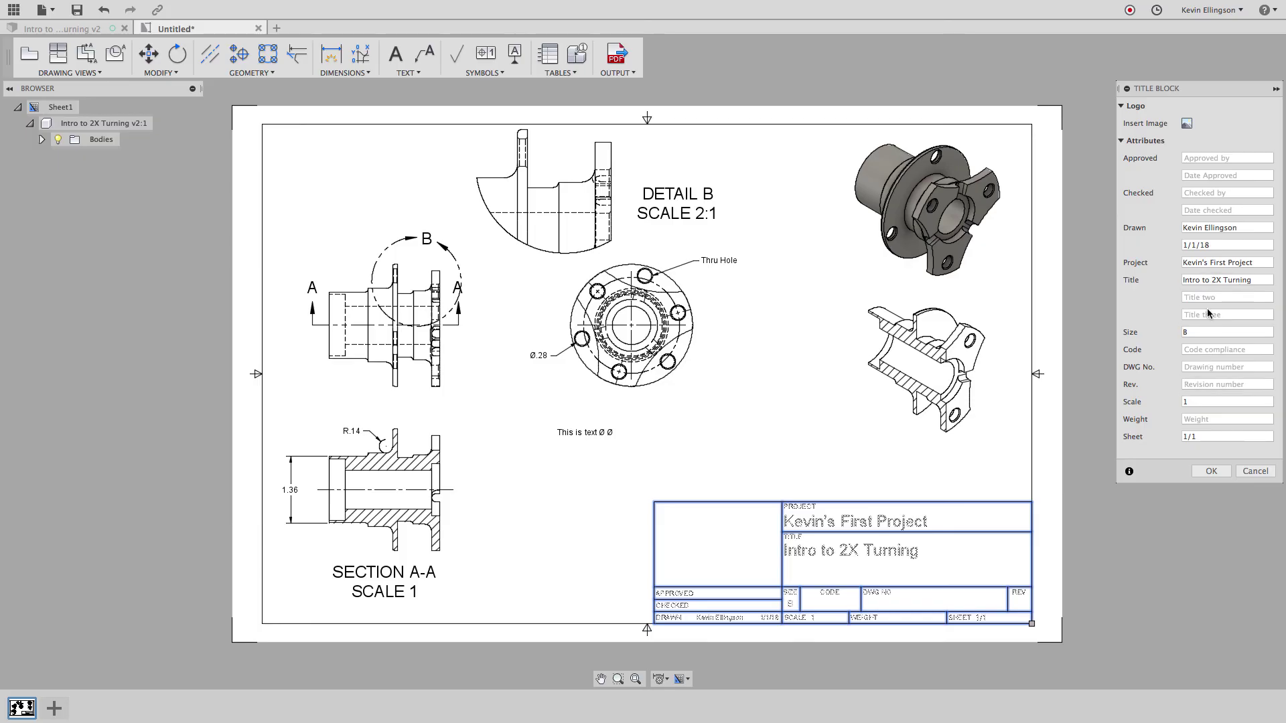
click(1210, 366)
text(12345)
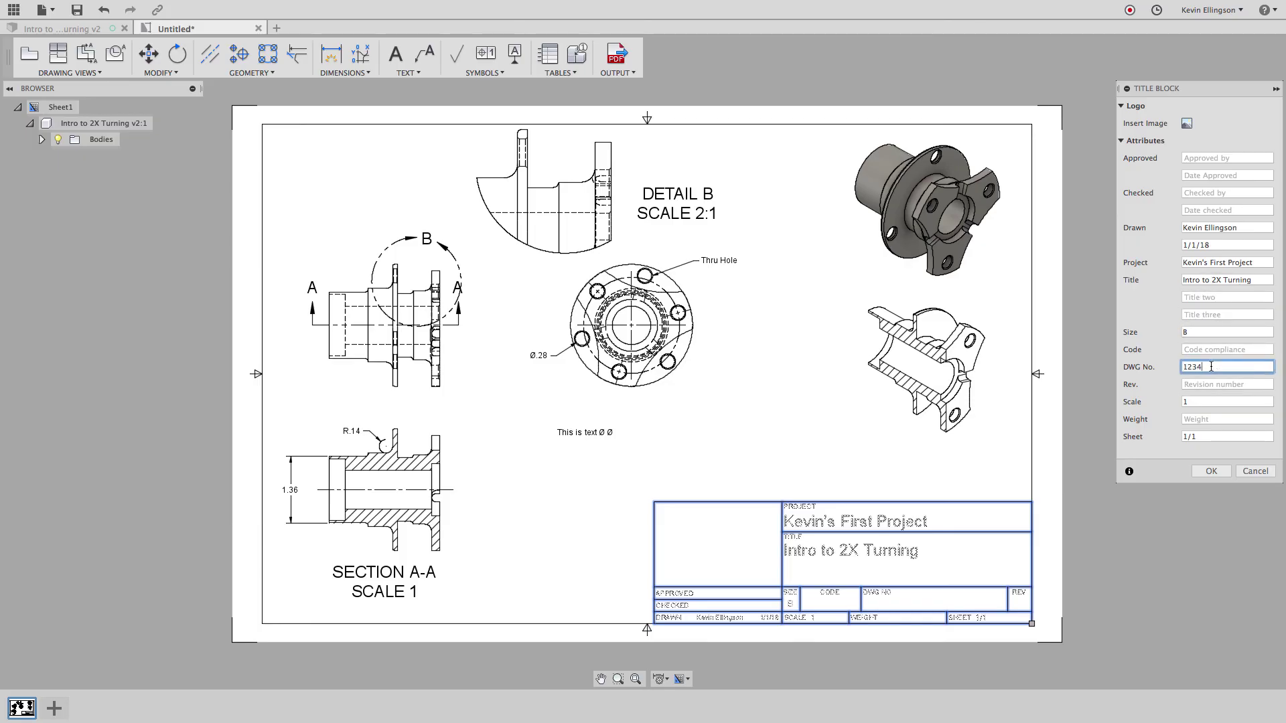
click(1212, 472)
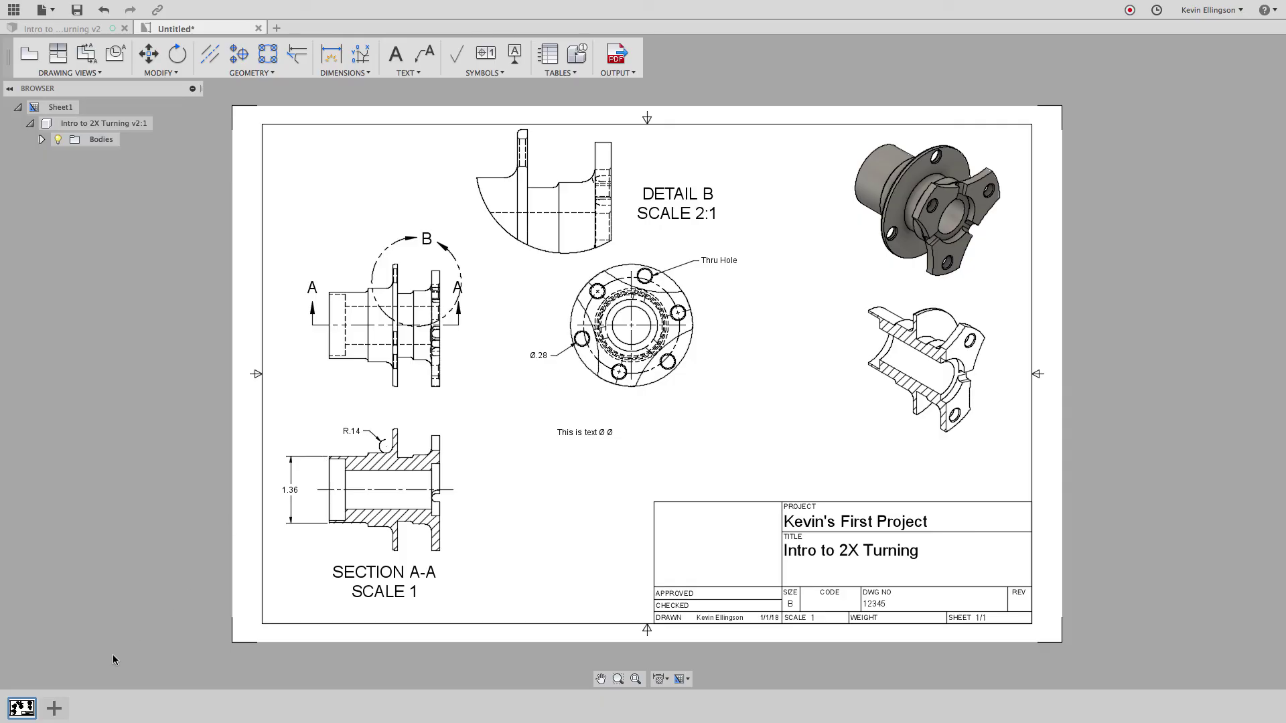
click(56, 708)
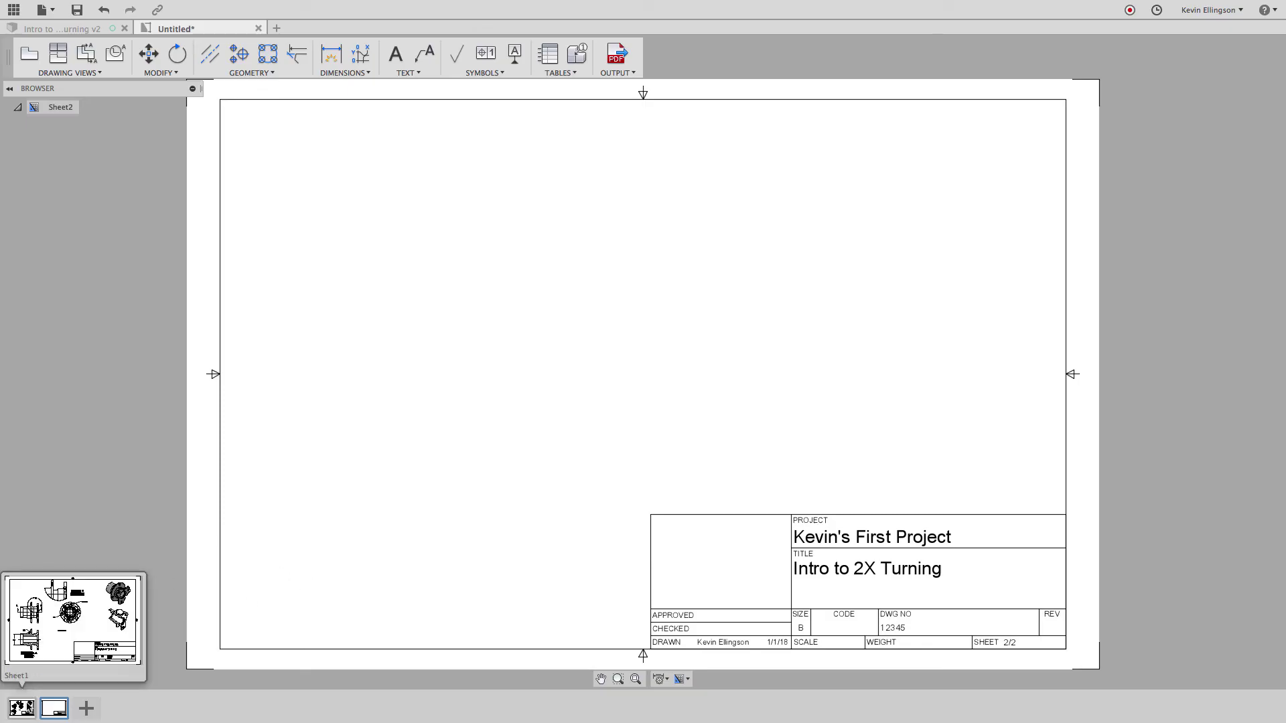
Step: Switch between Sheet1 and the blank Sheet2, ending on Sheet1, now numbered 1/2
click(21, 708)
click(45, 709)
click(30, 709)
click(46, 708)
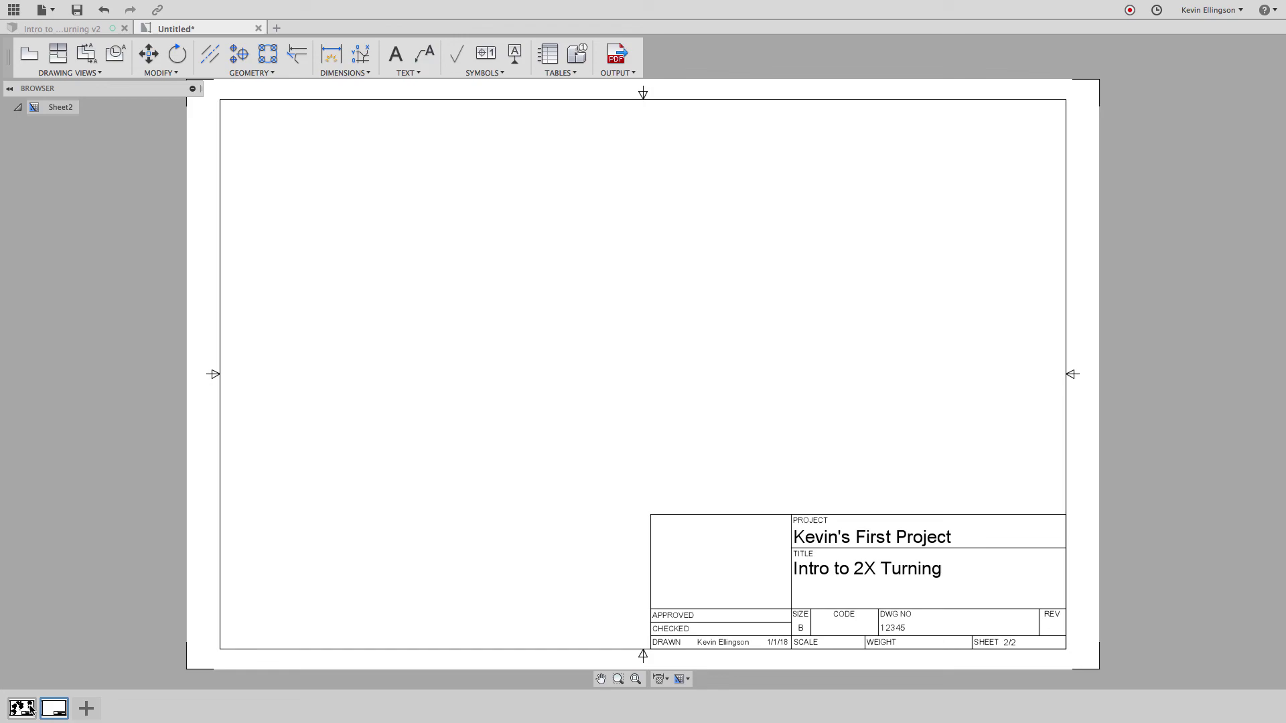
click(32, 708)
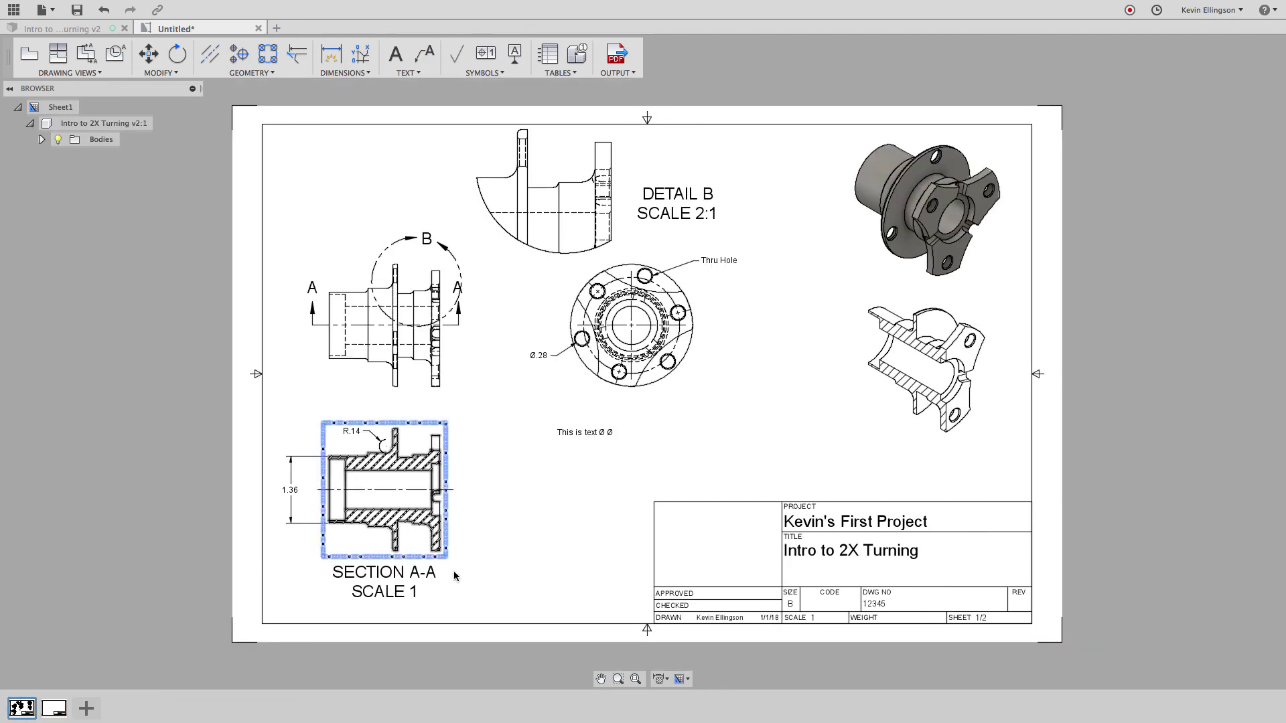
click(665, 680)
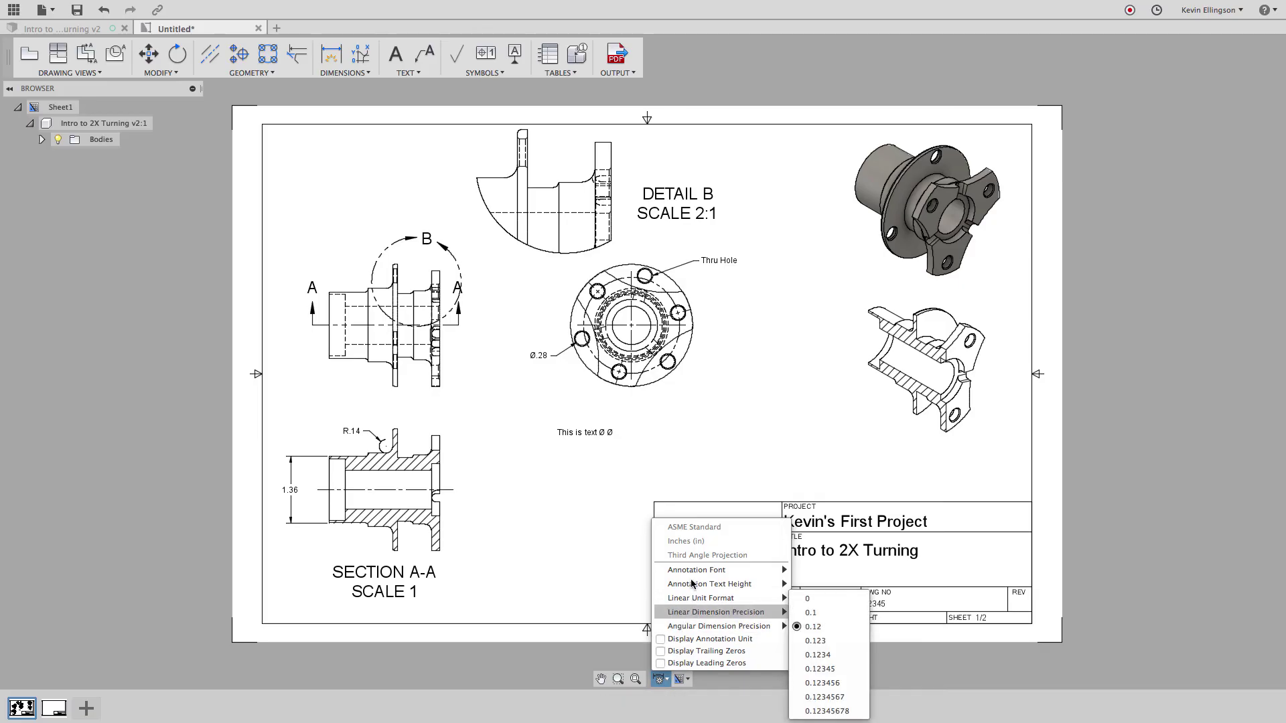
mouse_move(691, 598)
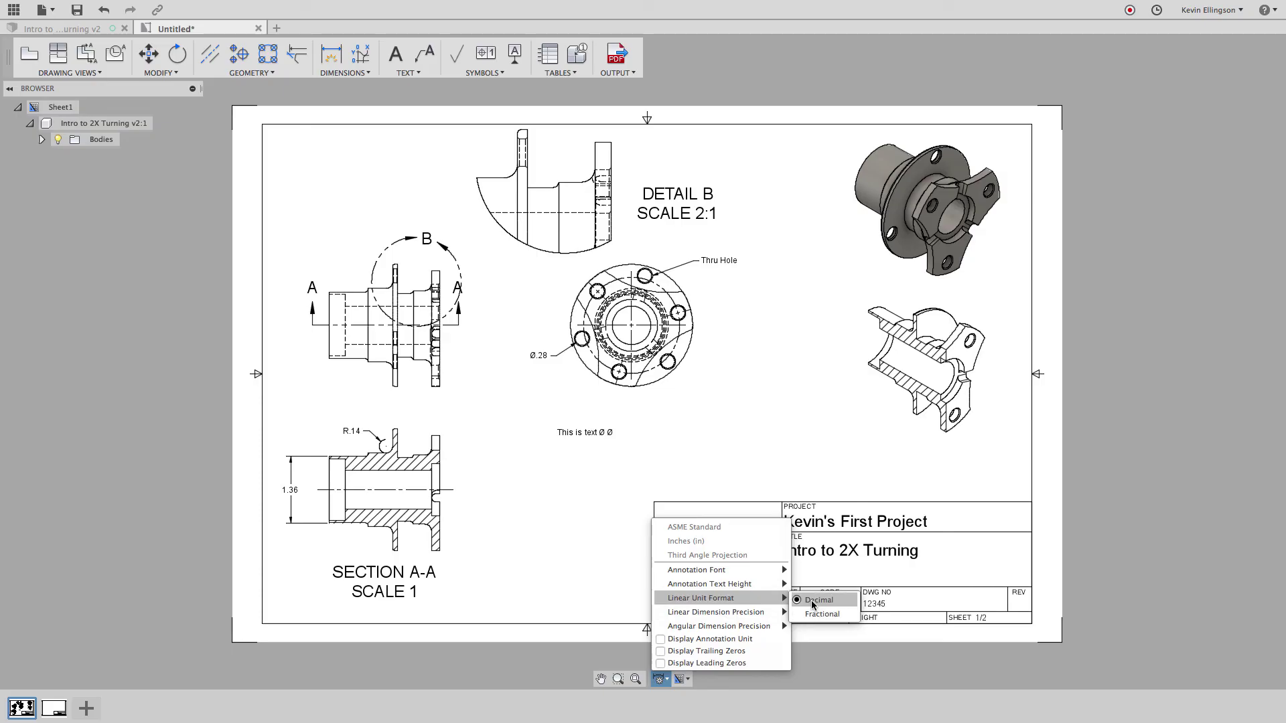
mouse_move(737, 600)
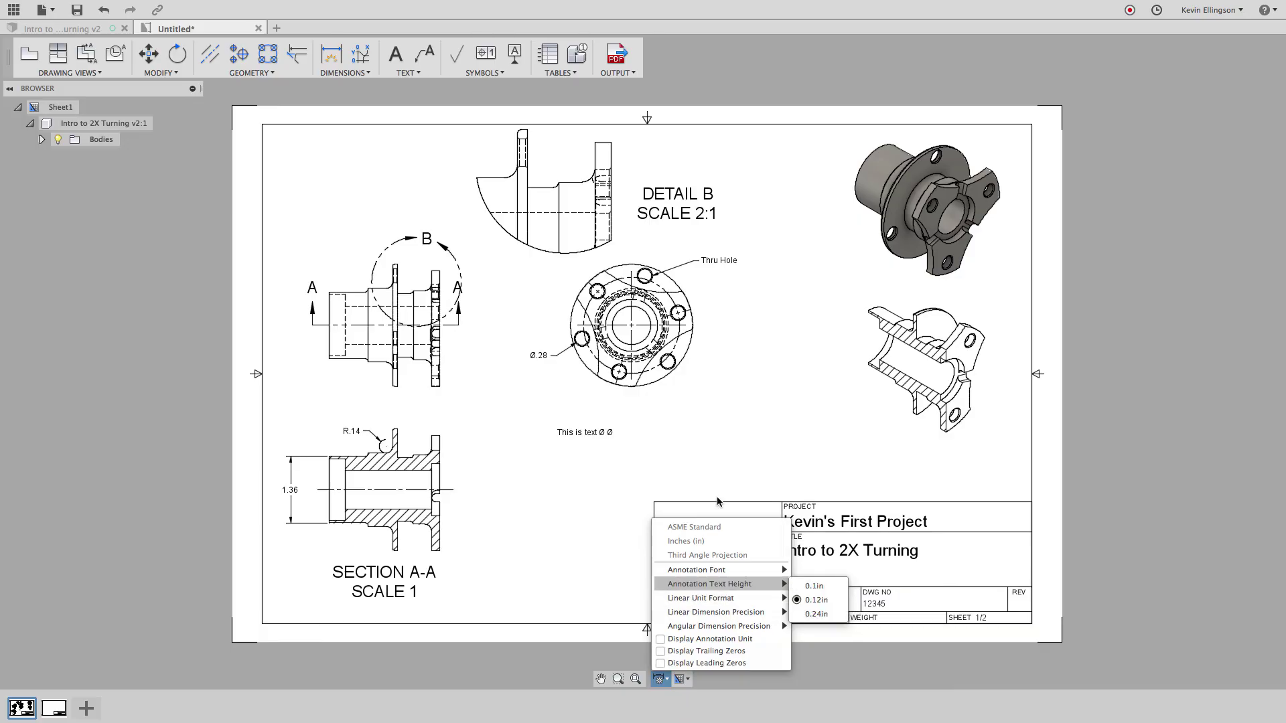
click(711, 461)
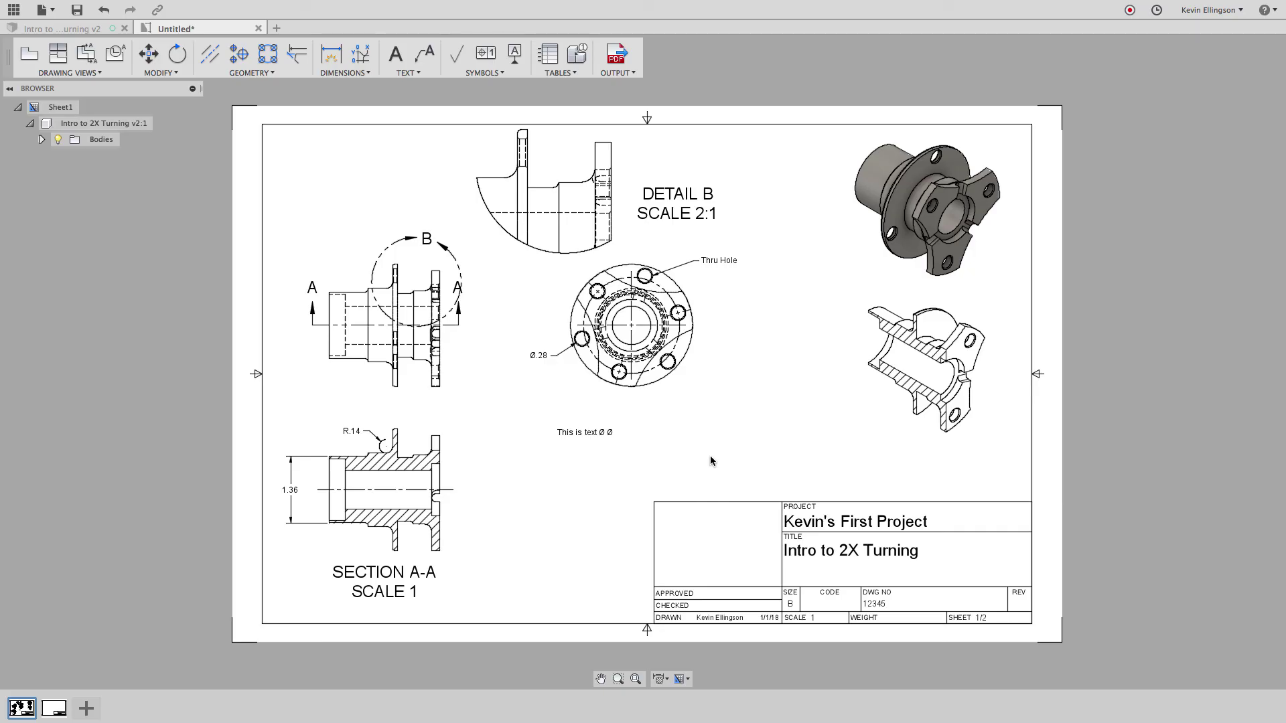